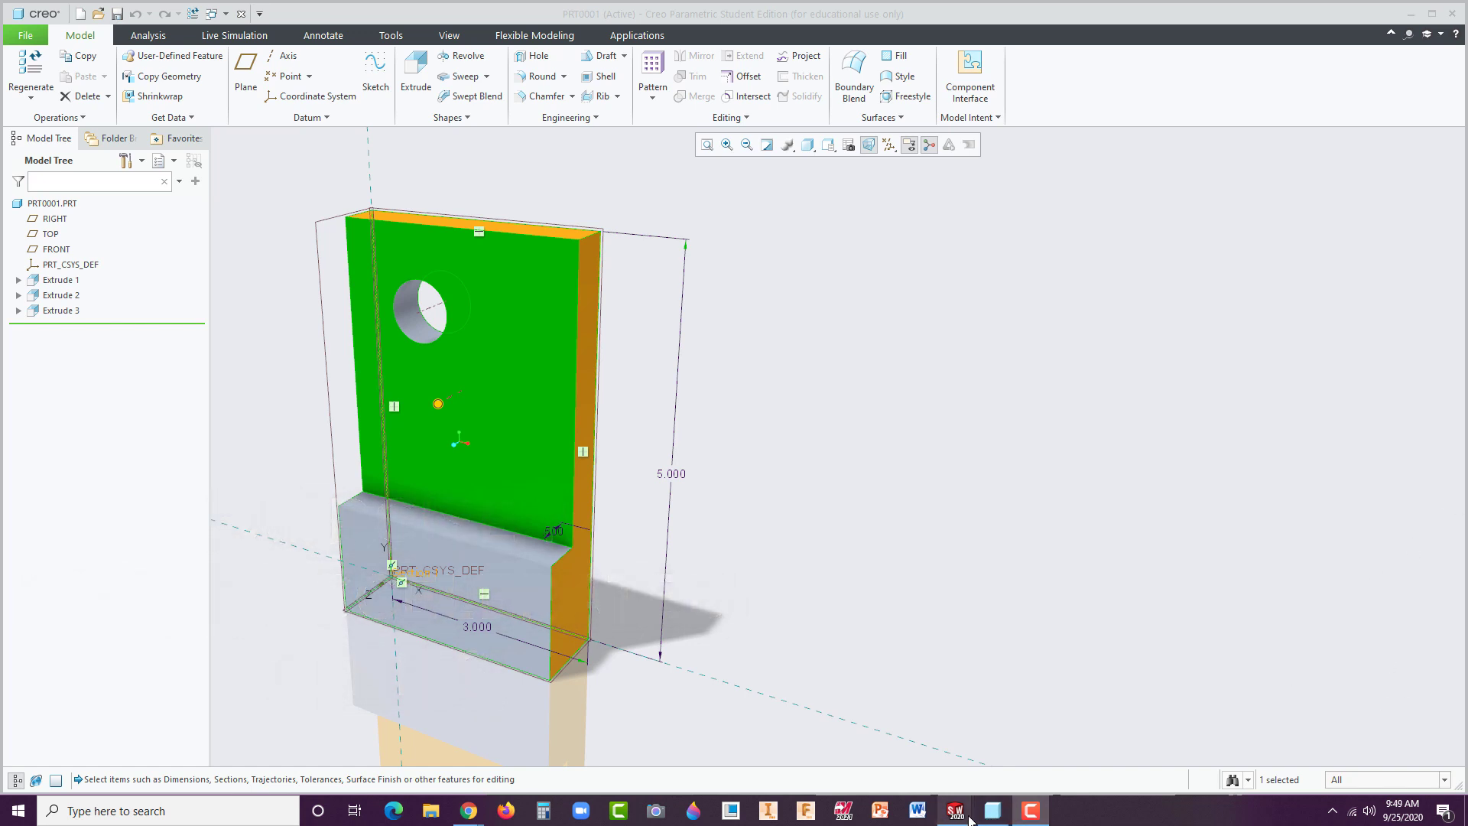
# Switch to Chrome, open the Creo Parametric 6.0 Basics manual from vertanux1.com's instructional manuals, and examine Exercise 1 on basic part modeling.
pyautogui.moveTo(965, 818)
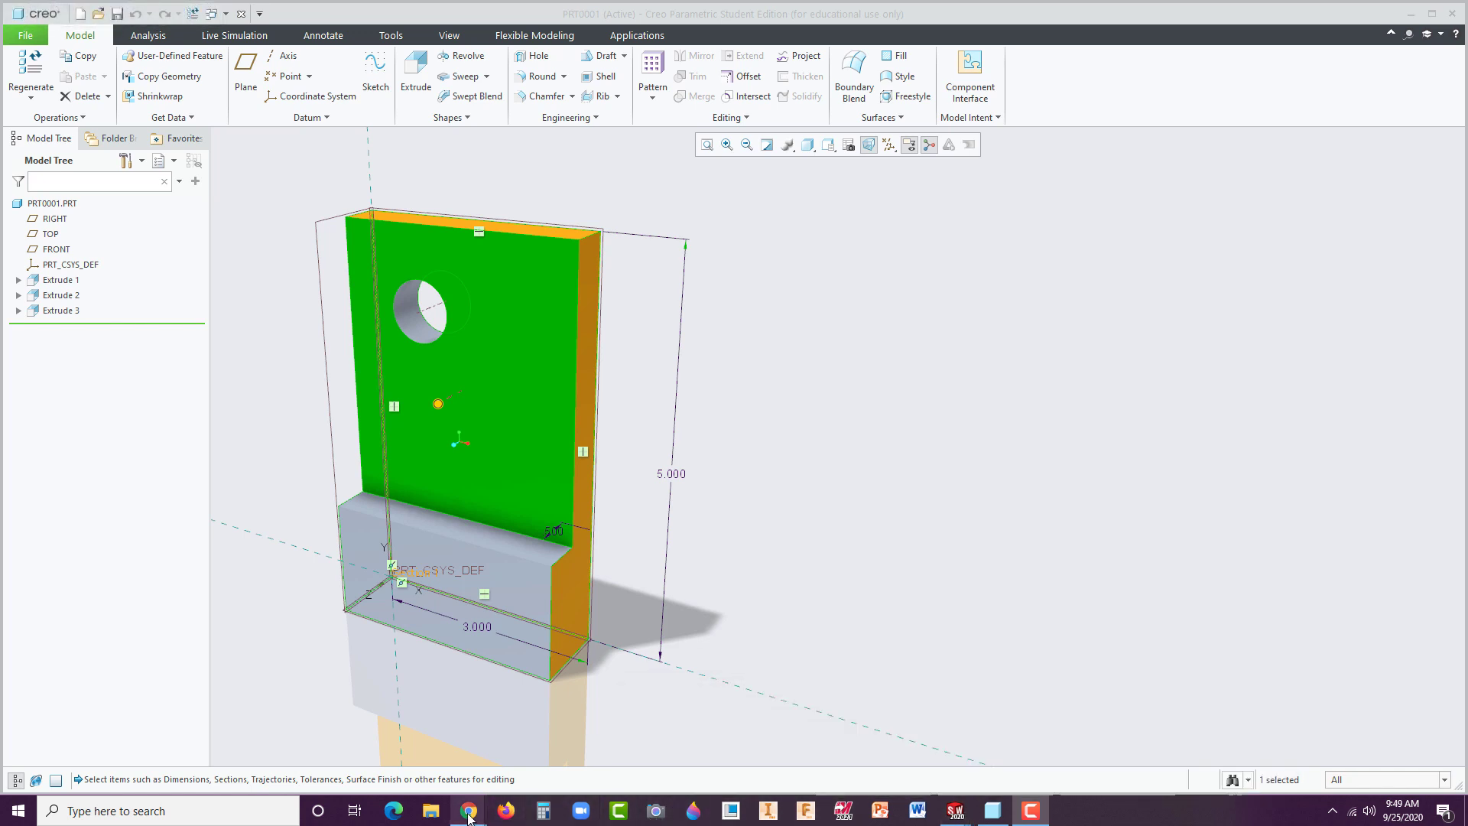
pyautogui.moveTo(469, 817)
pyautogui.click(528, 756)
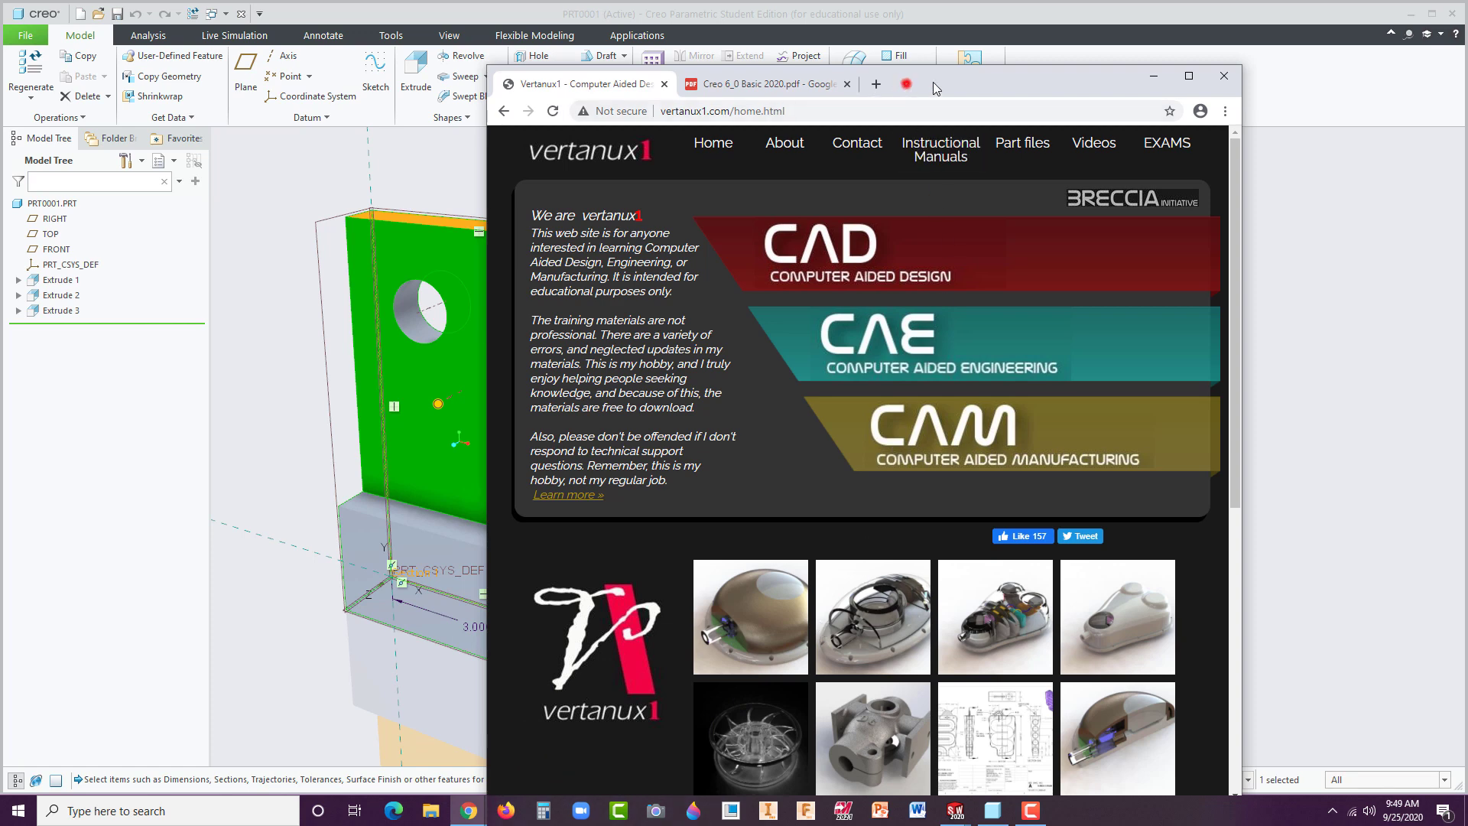
pyautogui.moveTo(907, 83); pyautogui.dragTo(1126, 31)
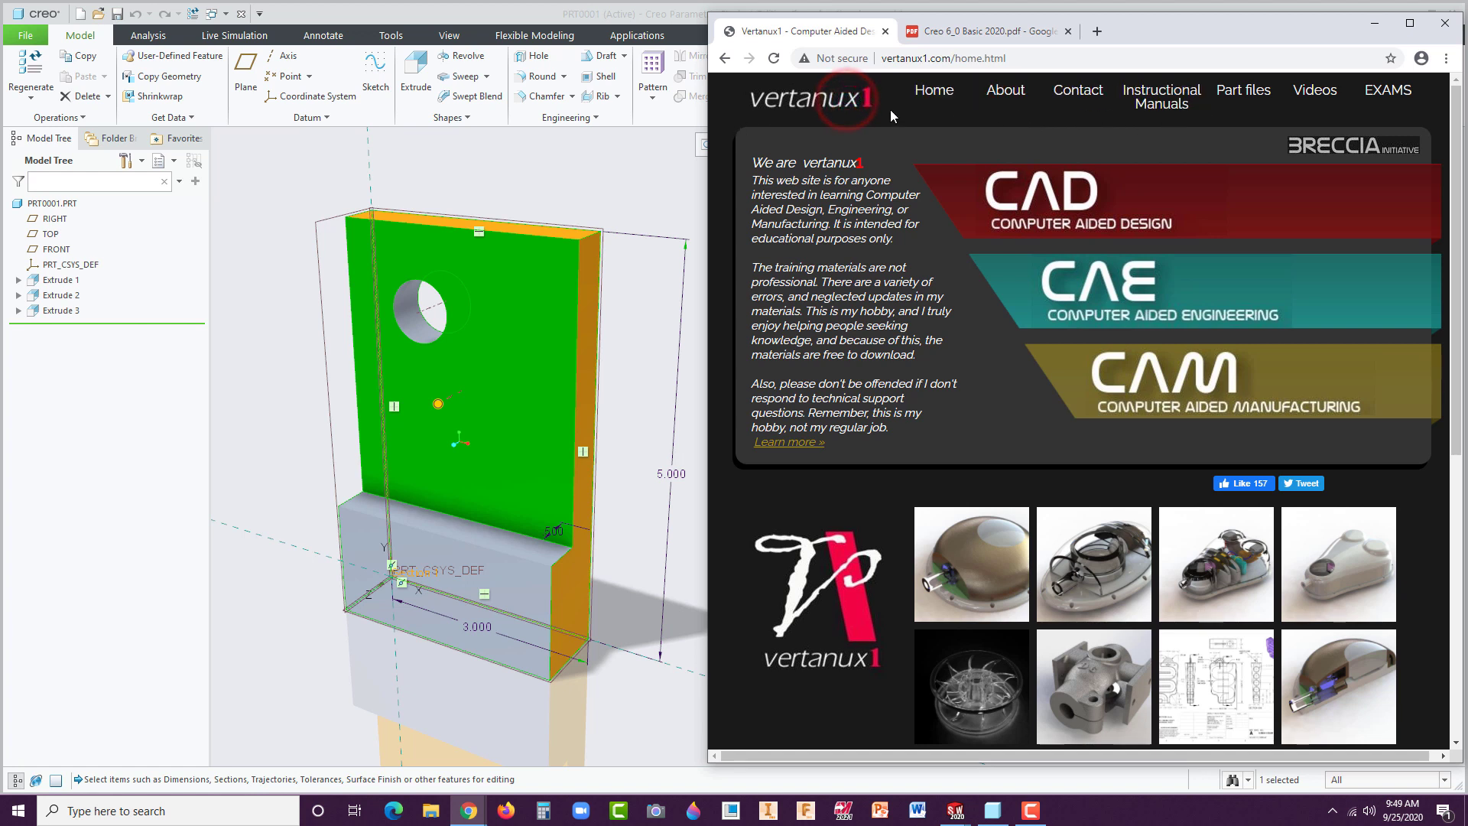
pyautogui.click(1150, 110)
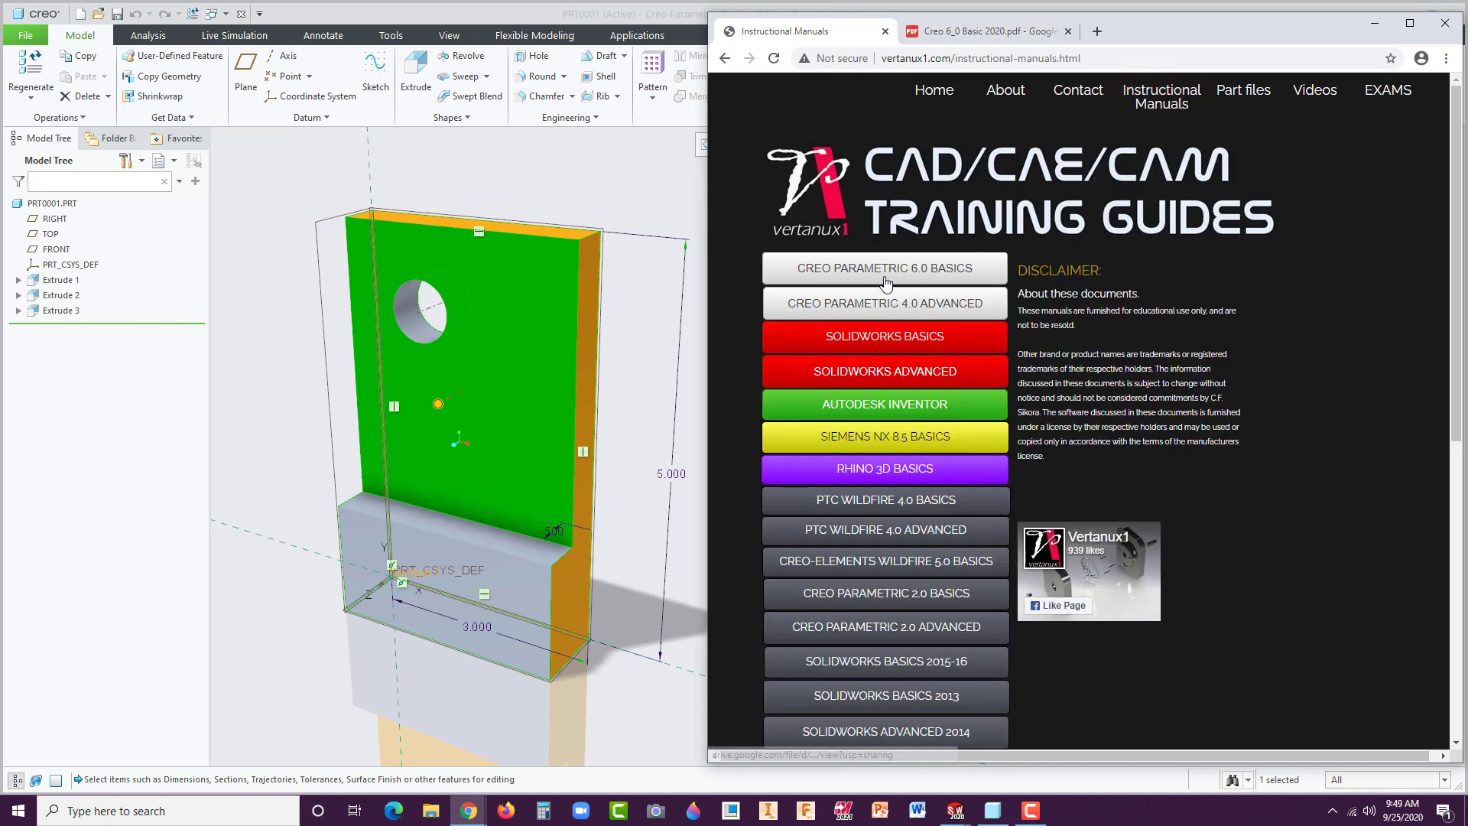
pyautogui.click(885, 269)
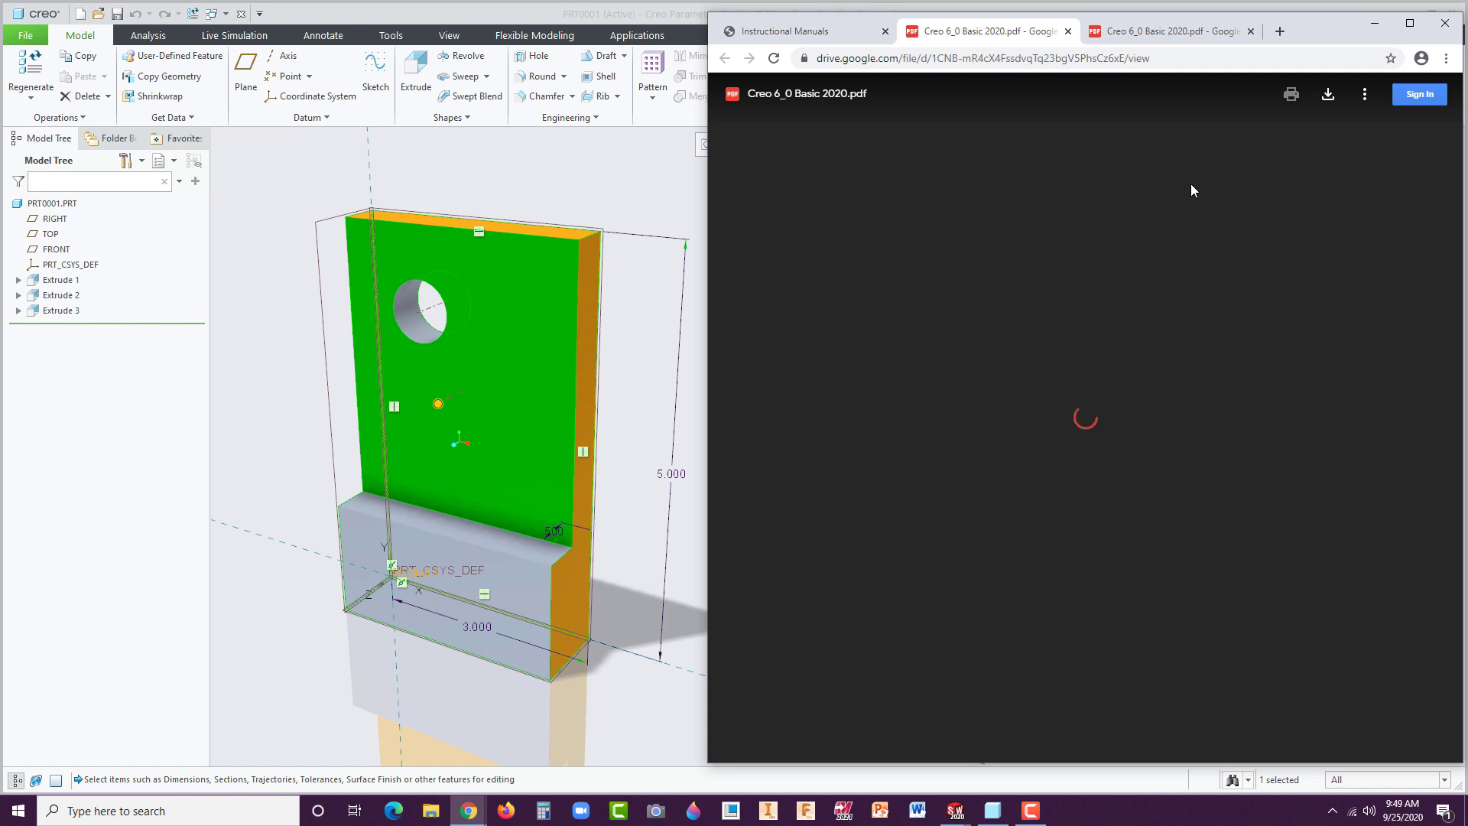
pyautogui.click(1177, 40)
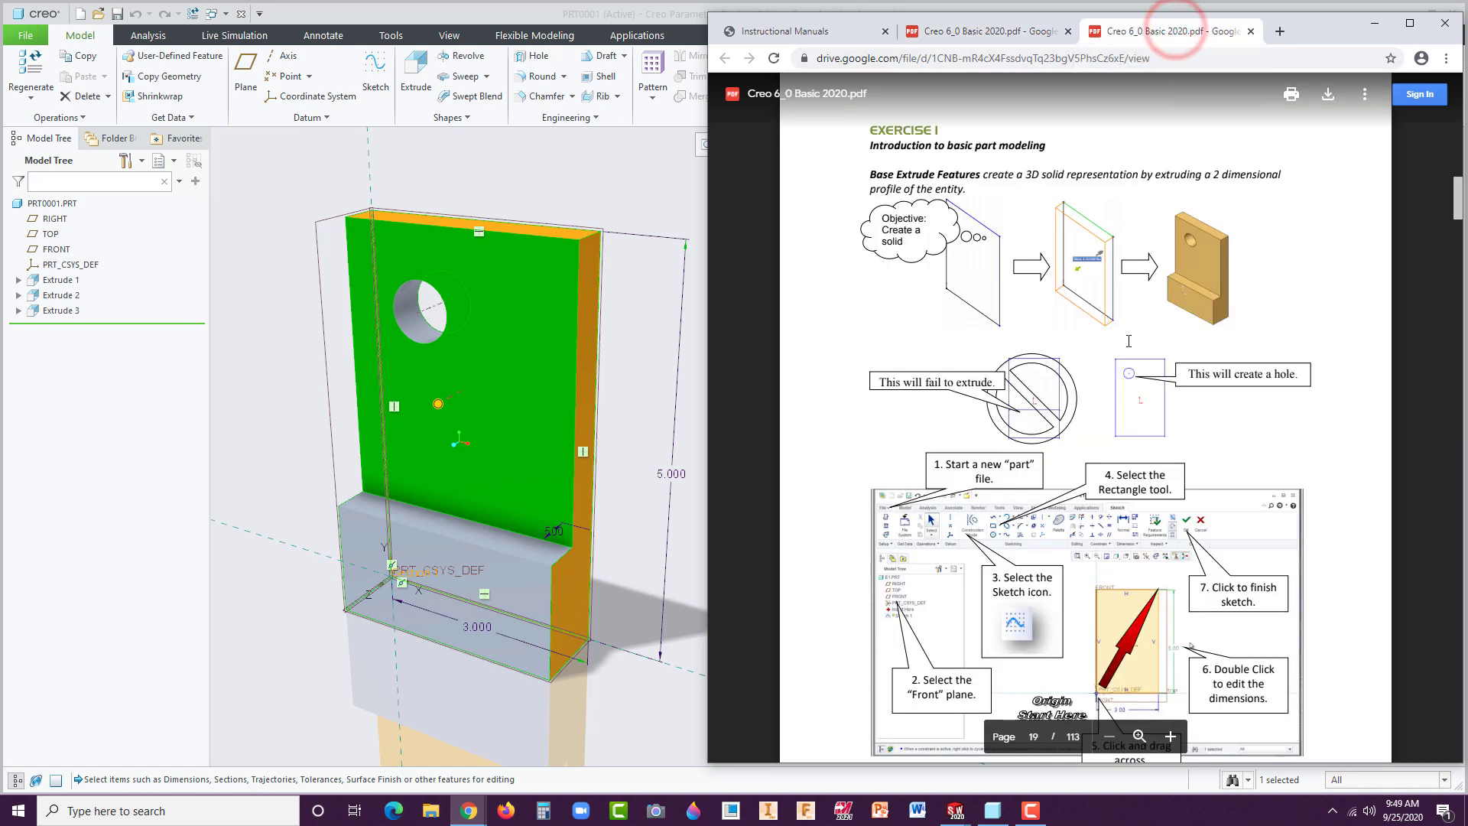
pyautogui.scroll(-2, 1129, 341)
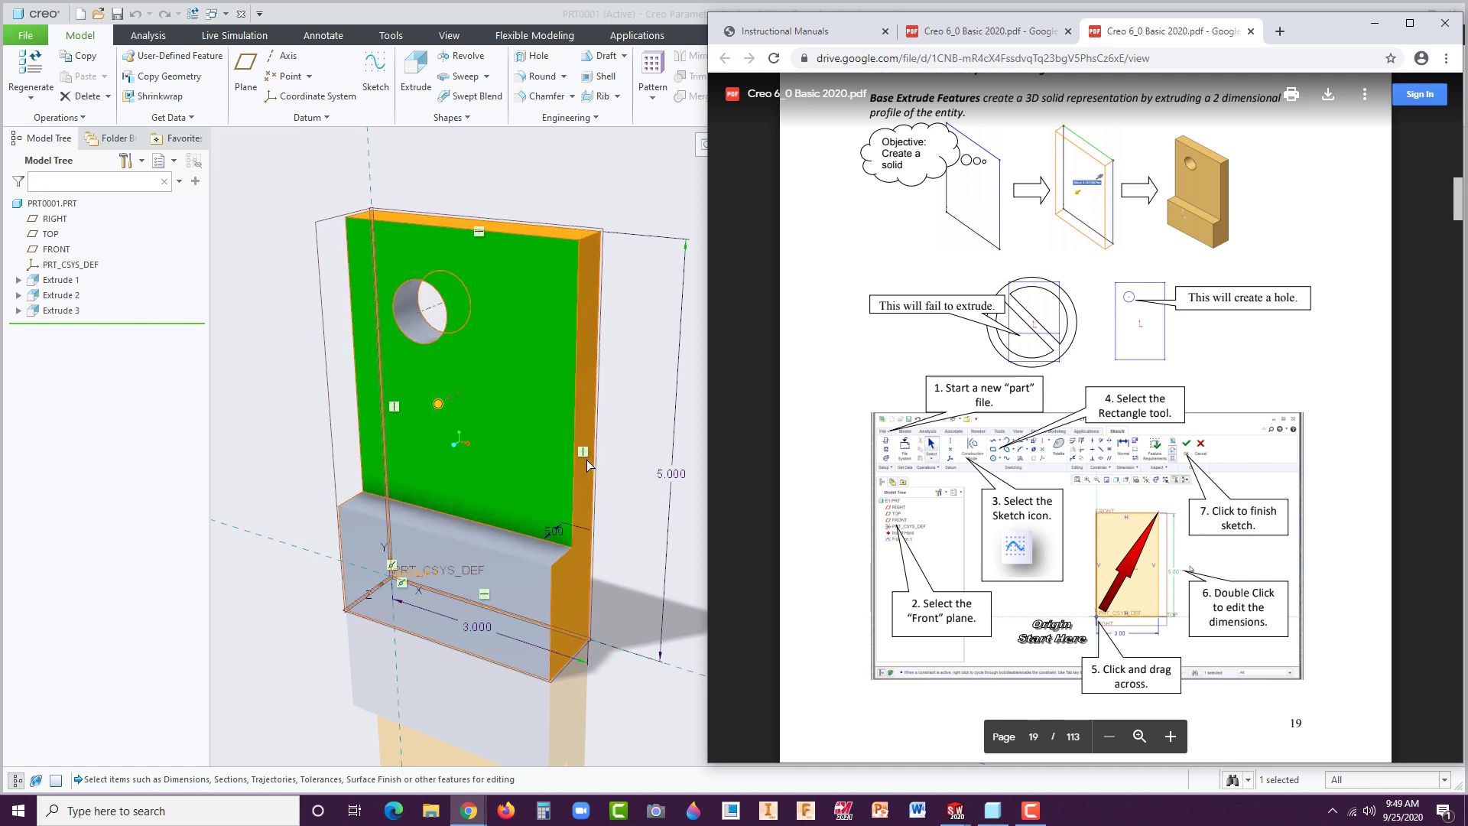
# Switch back to Creo Parametric and create a new solid part named E1 using the default template.
pyautogui.doubleClick(504, 581)
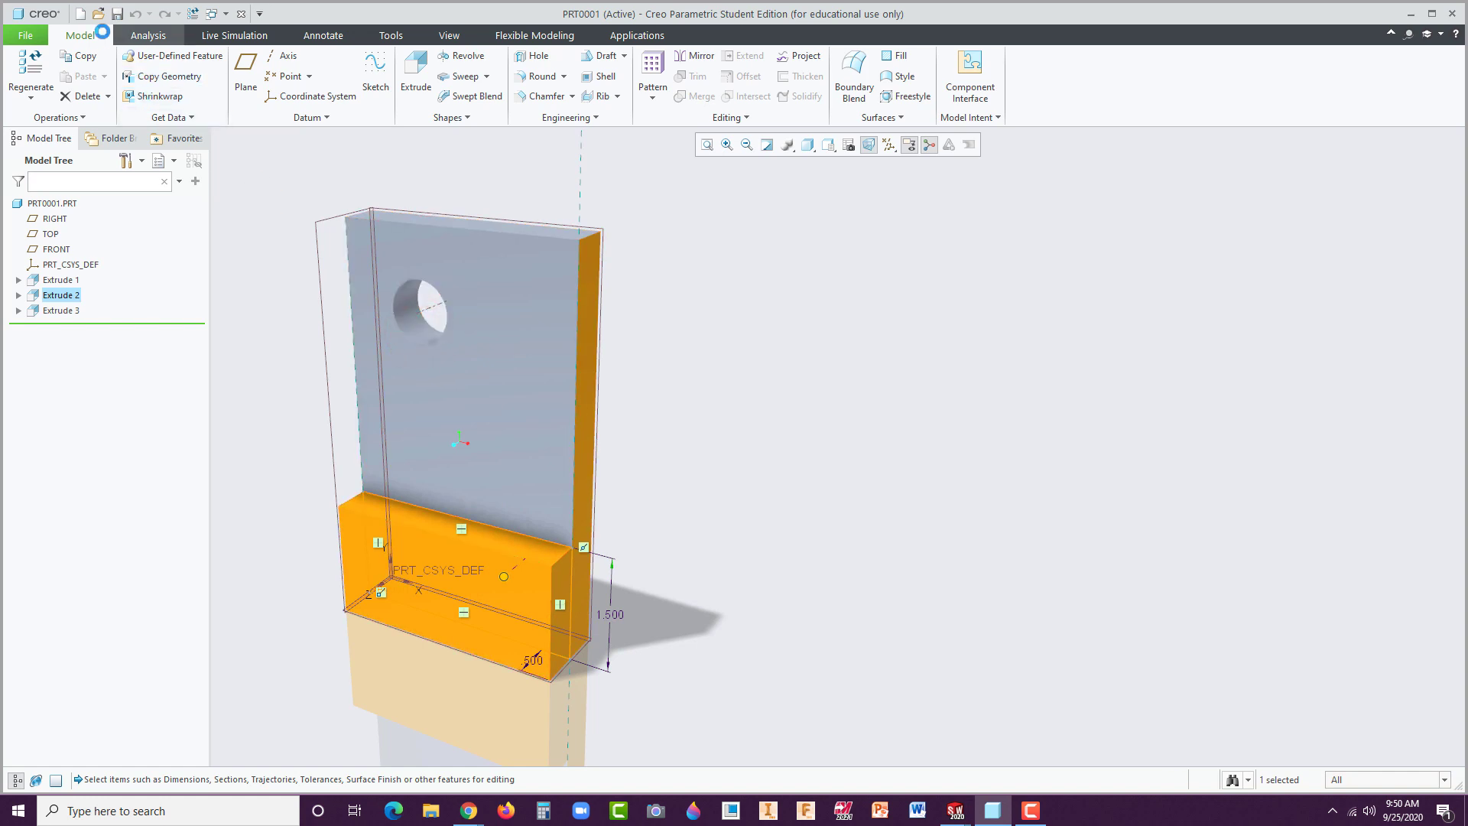
pyautogui.click(79, 14)
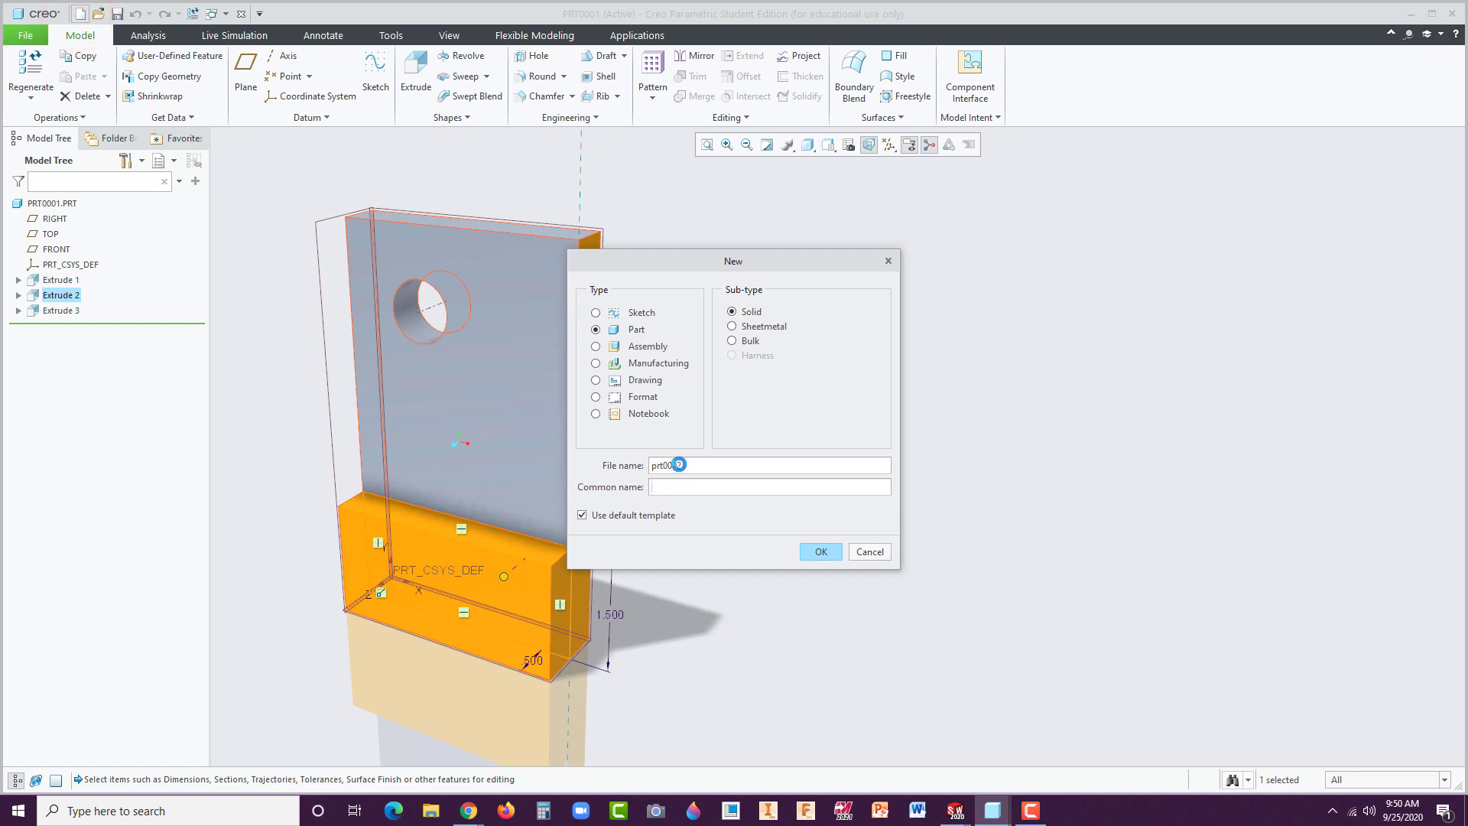
pyautogui.doubleClick(688, 465)
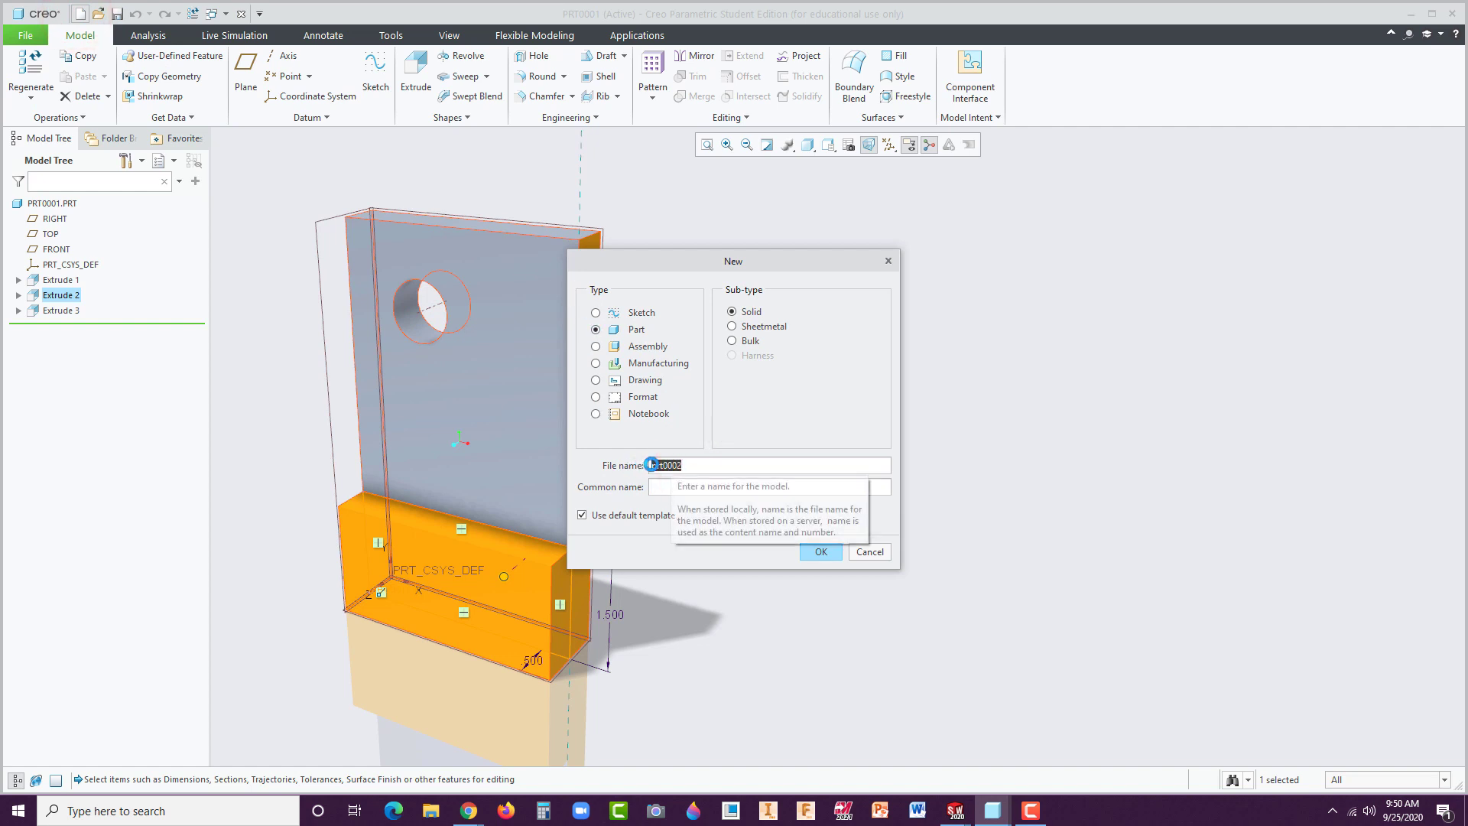
pyautogui.write('F')
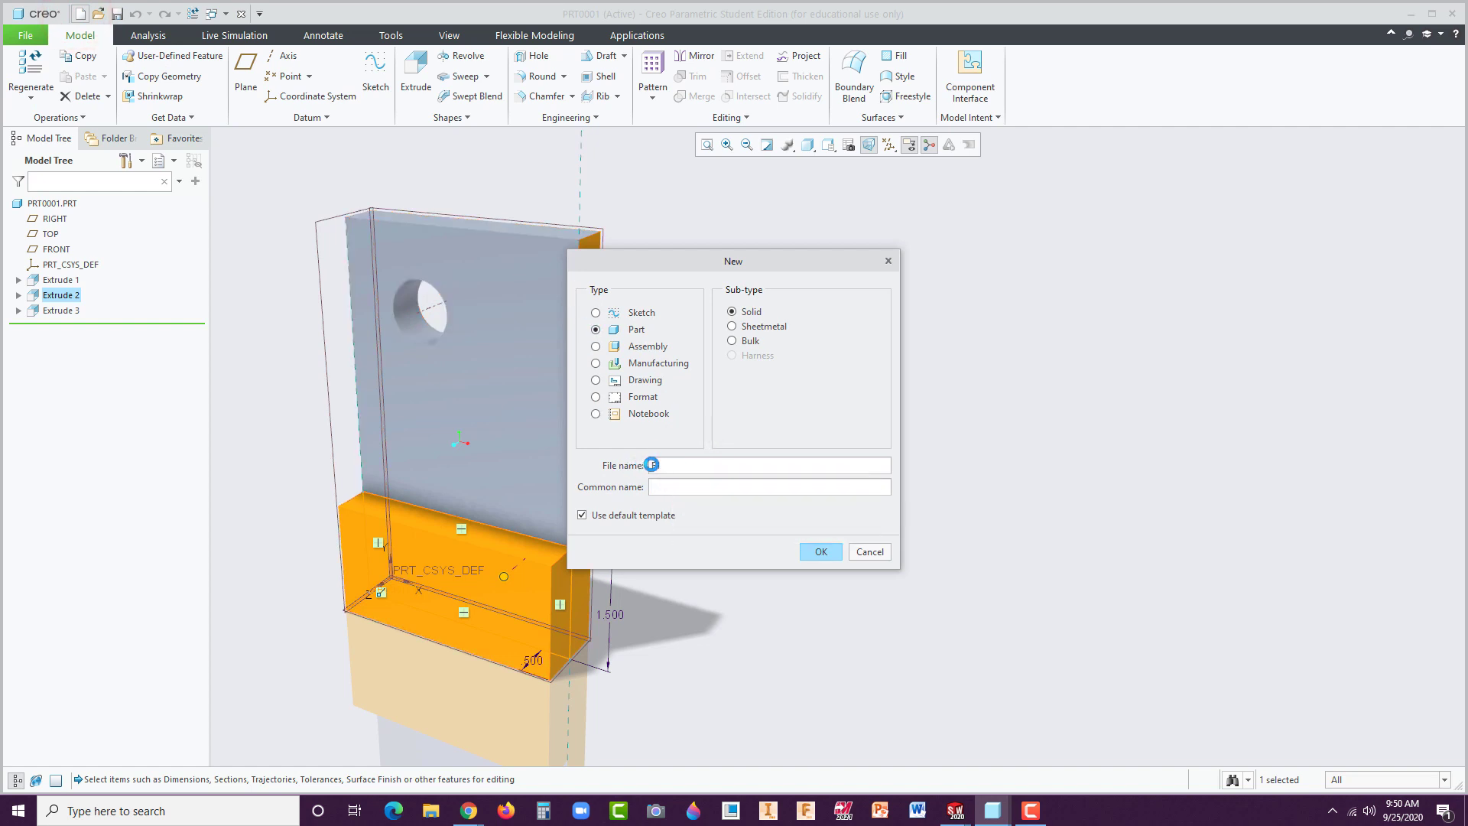
pyautogui.click(820, 551)
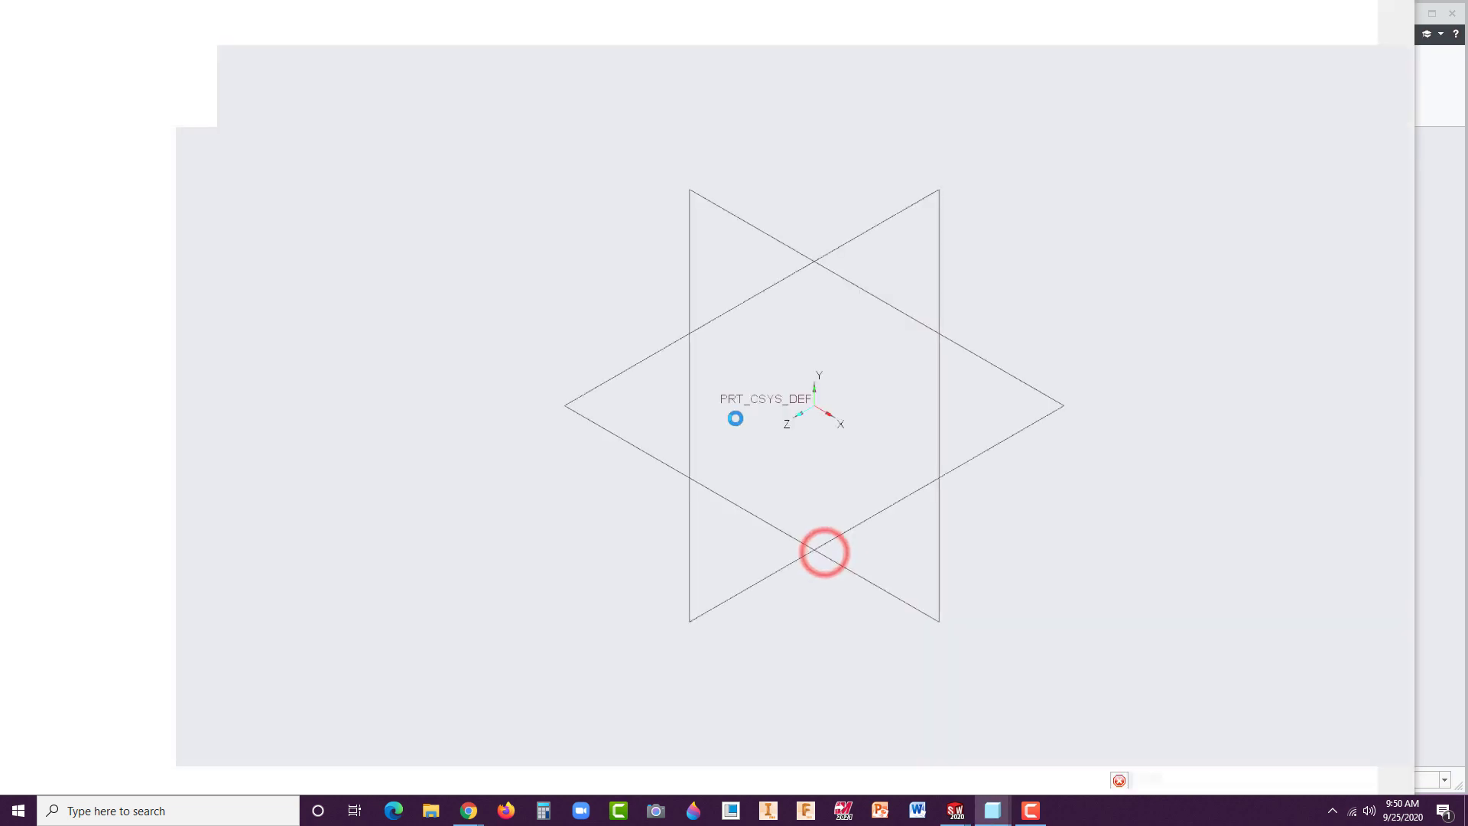
# Start an extrude on the FRONT plane and sketch a rectangle from the origin, about 65 wide and 119 tall.
pyautogui.click(730, 272)
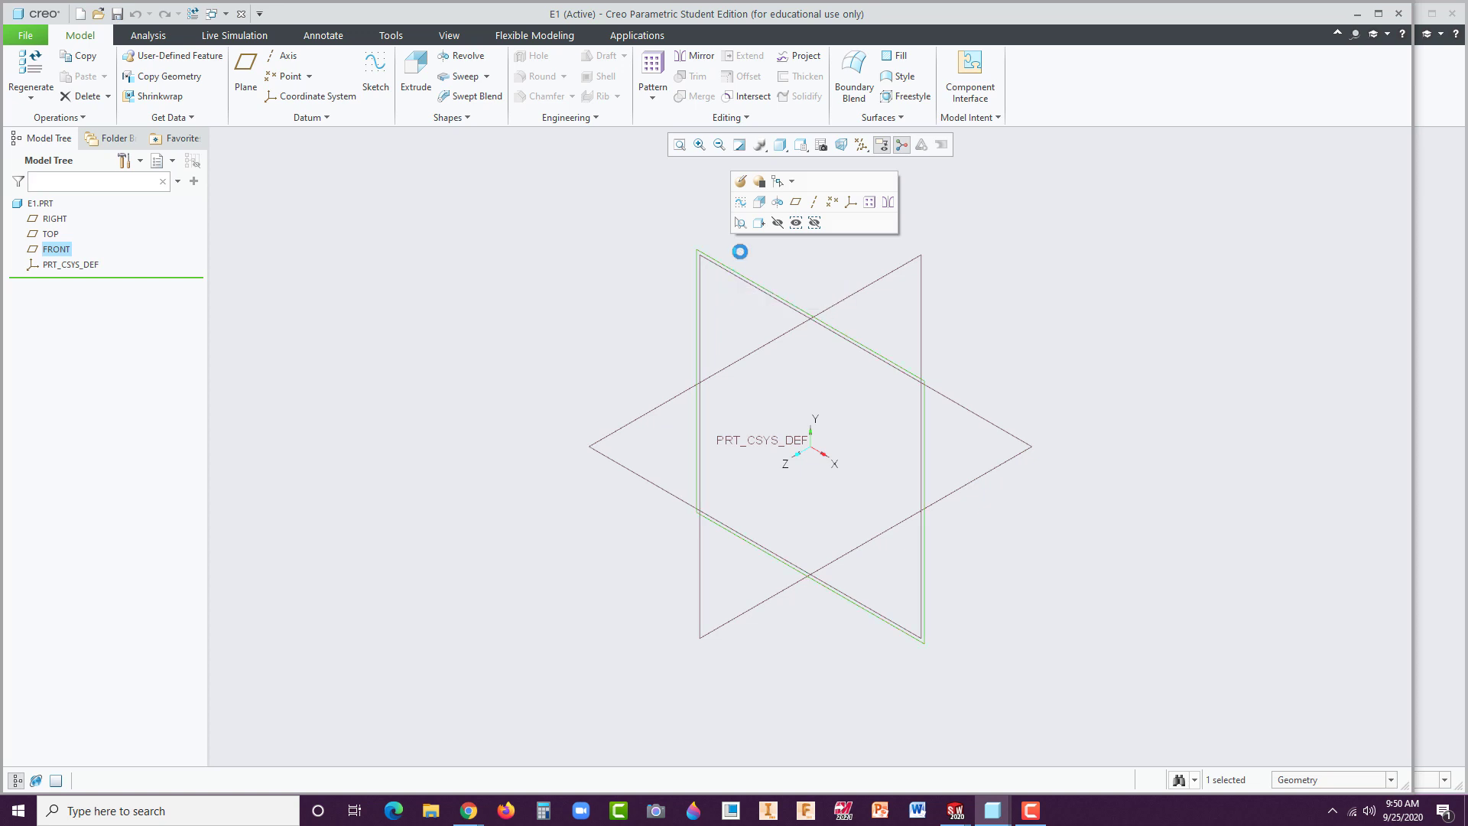
pyautogui.click(757, 201)
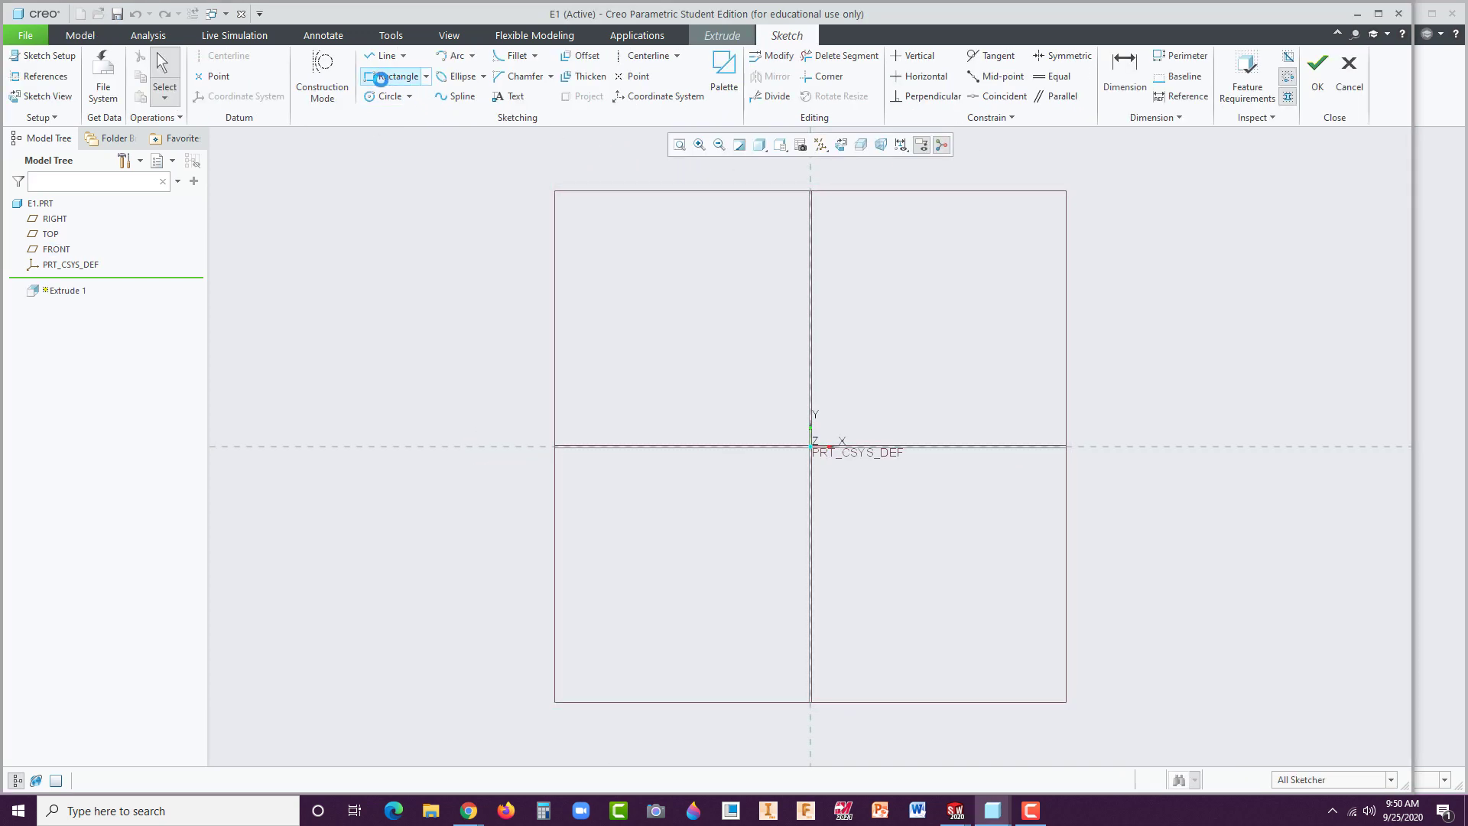
pyautogui.click(381, 77)
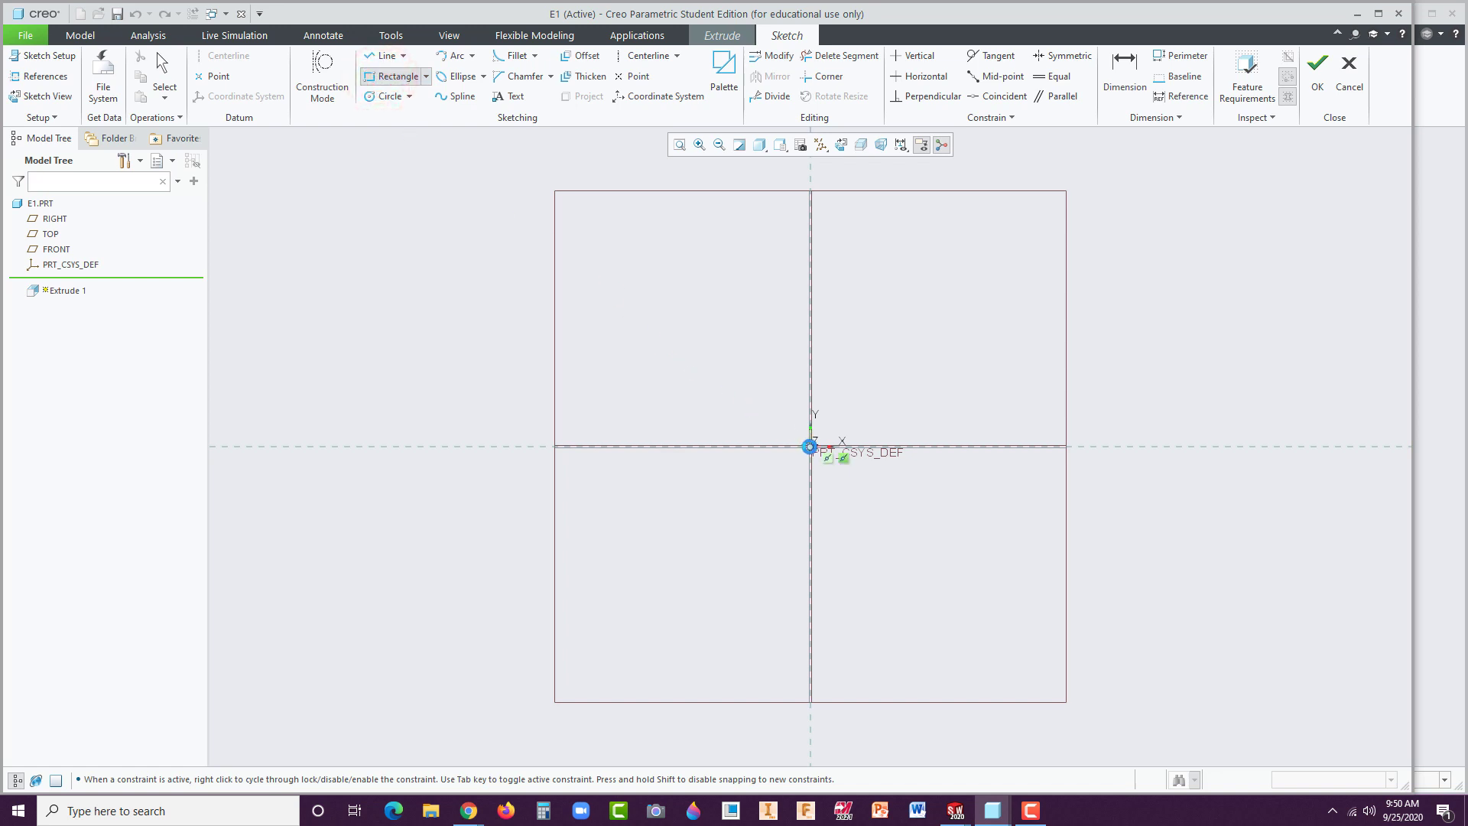
pyautogui.click(809, 445)
pyautogui.click(876, 328)
pyautogui.middleClick(933, 350)
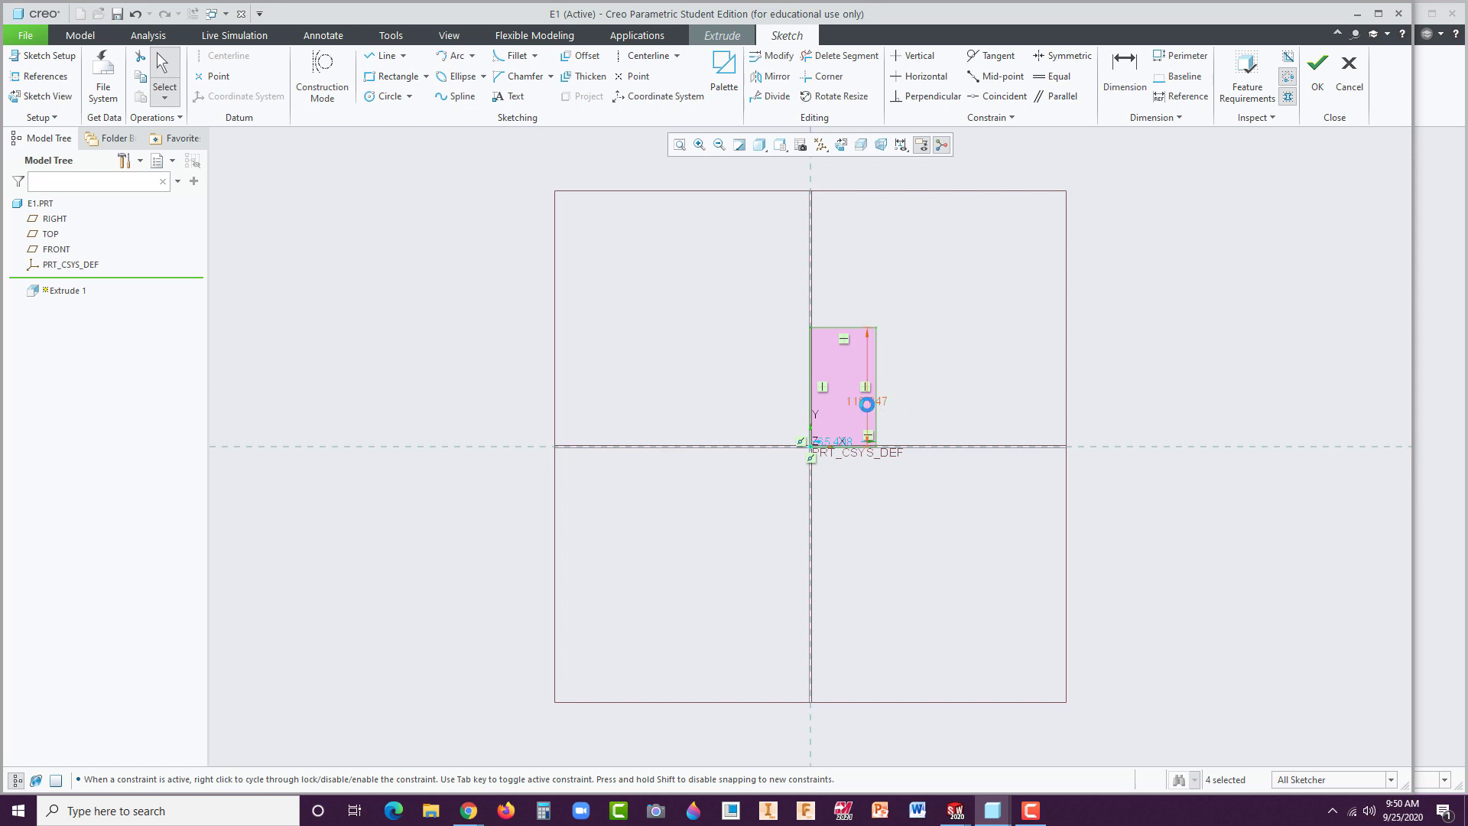
# Place the rectangle's dimensions outside the profile and set its height to 5 and its width to 3.
pyautogui.moveTo(864, 402); pyautogui.dragTo(914, 397)
pyautogui.moveTo(842, 442)
pyautogui.mouseDown()
pyautogui.moveTo(829, 480)
pyautogui.moveTo(836, 459)
pyautogui.mouseUp()
pyautogui.moveTo(917, 393); pyautogui.dragTo(898, 393)
pyautogui.doubleClick(920, 393)
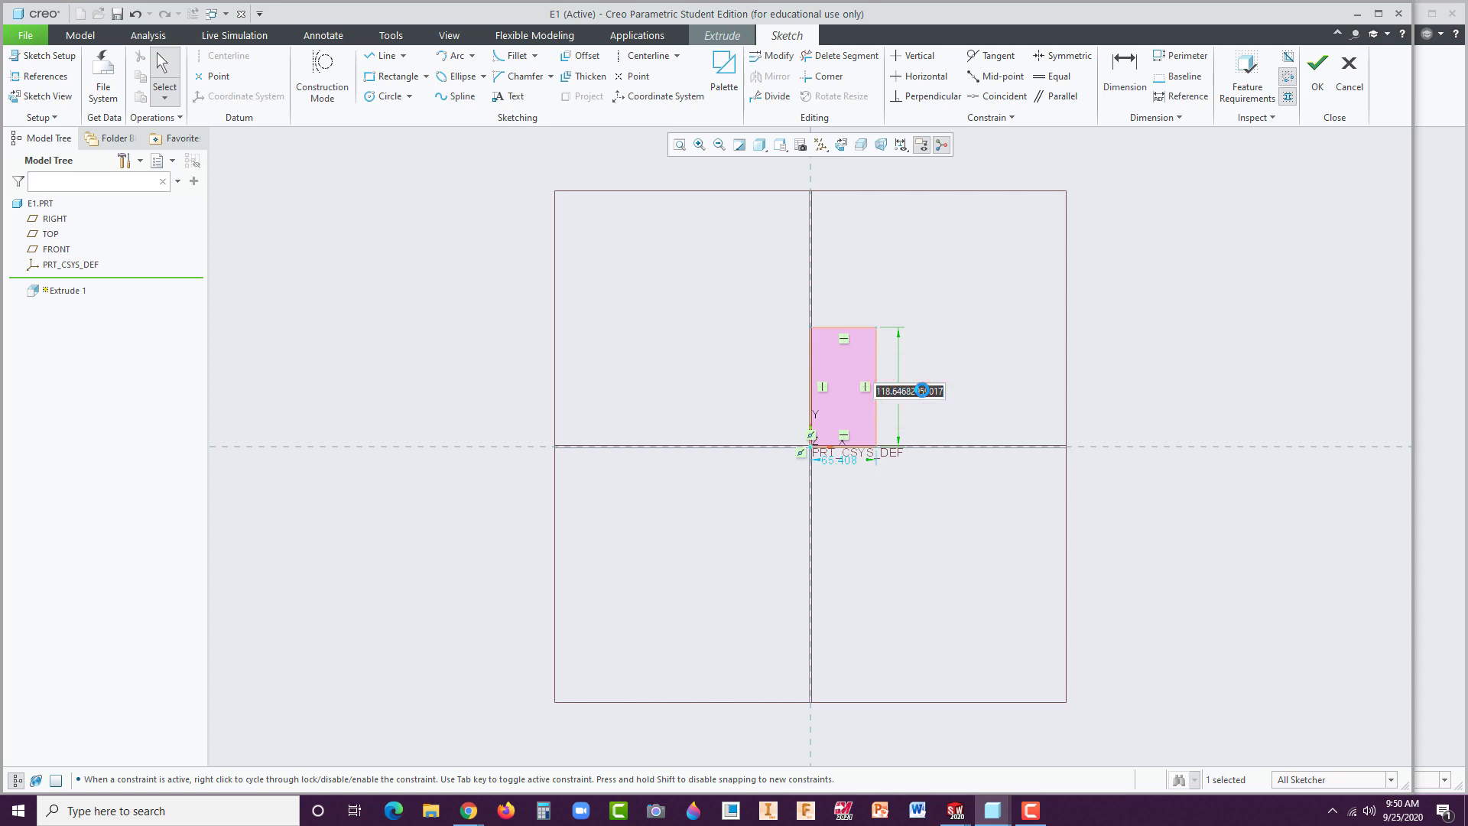
pyautogui.write('5')
pyautogui.press('Return')
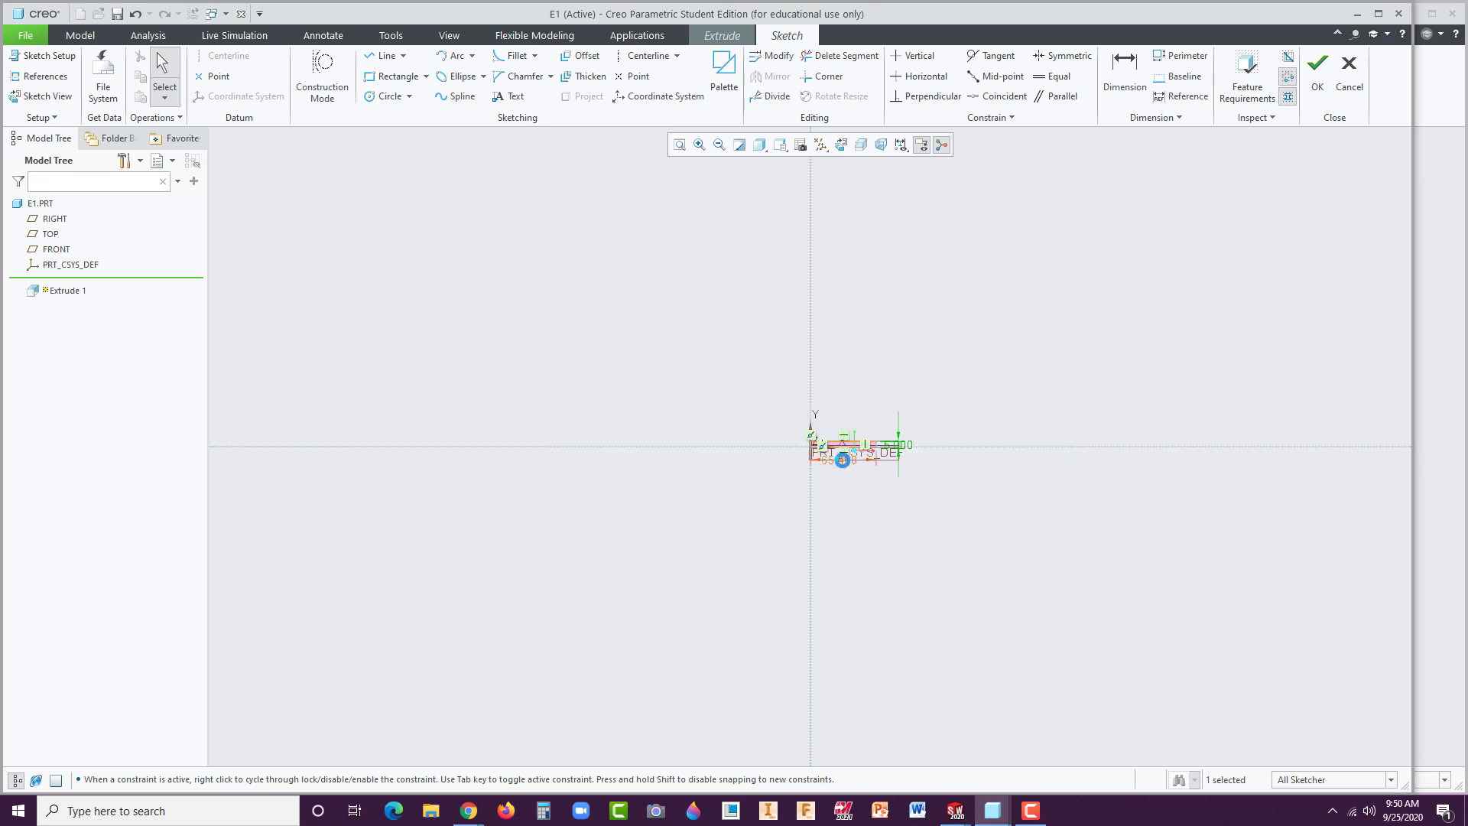
pyautogui.doubleClick(841, 461)
pyautogui.write('3')
pyautogui.press('Return')
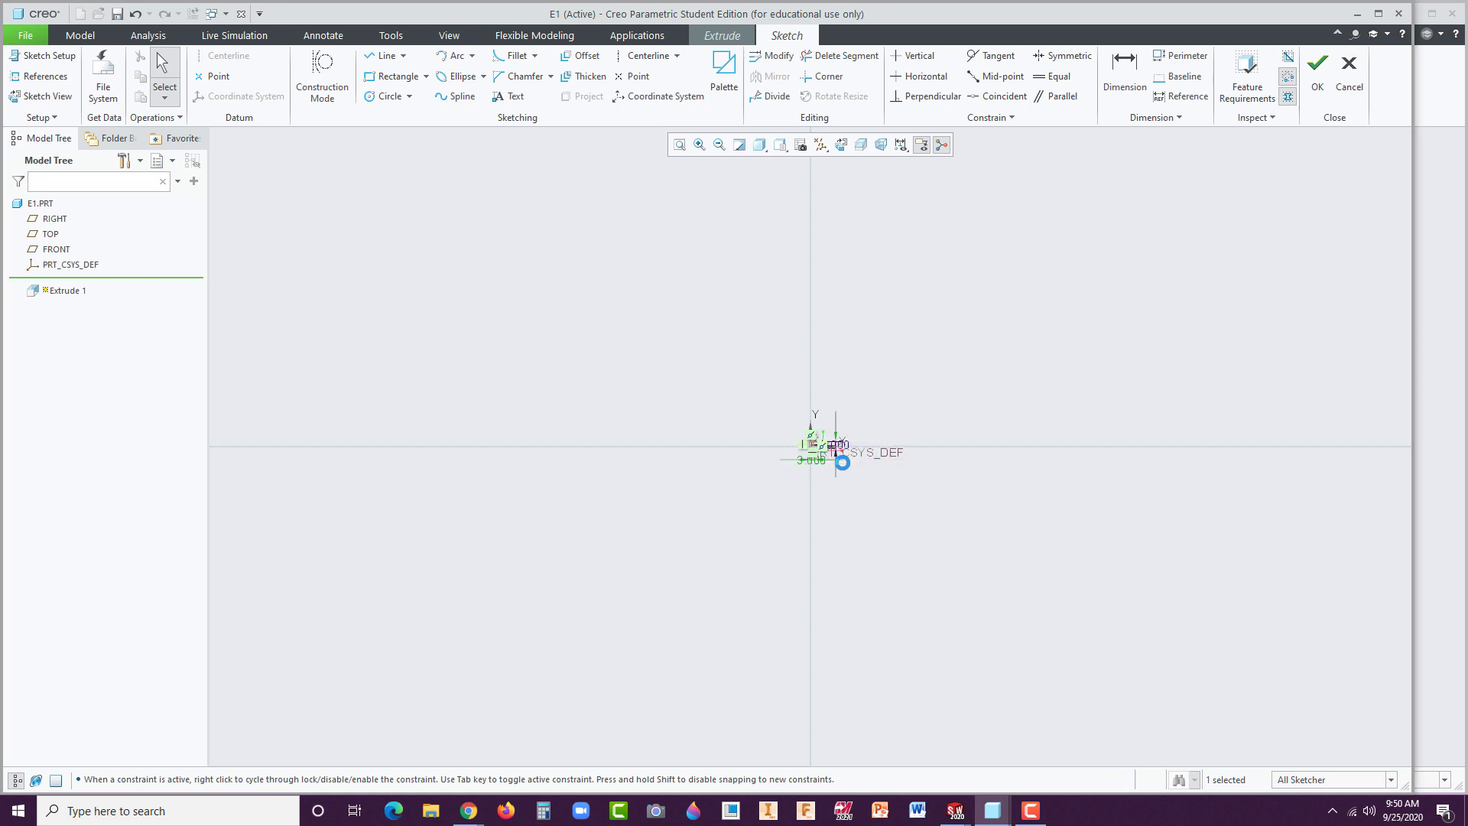
# Reposition the height and width dimensions close to the resized rectangle and finish the sketch.
pyautogui.click(679, 145)
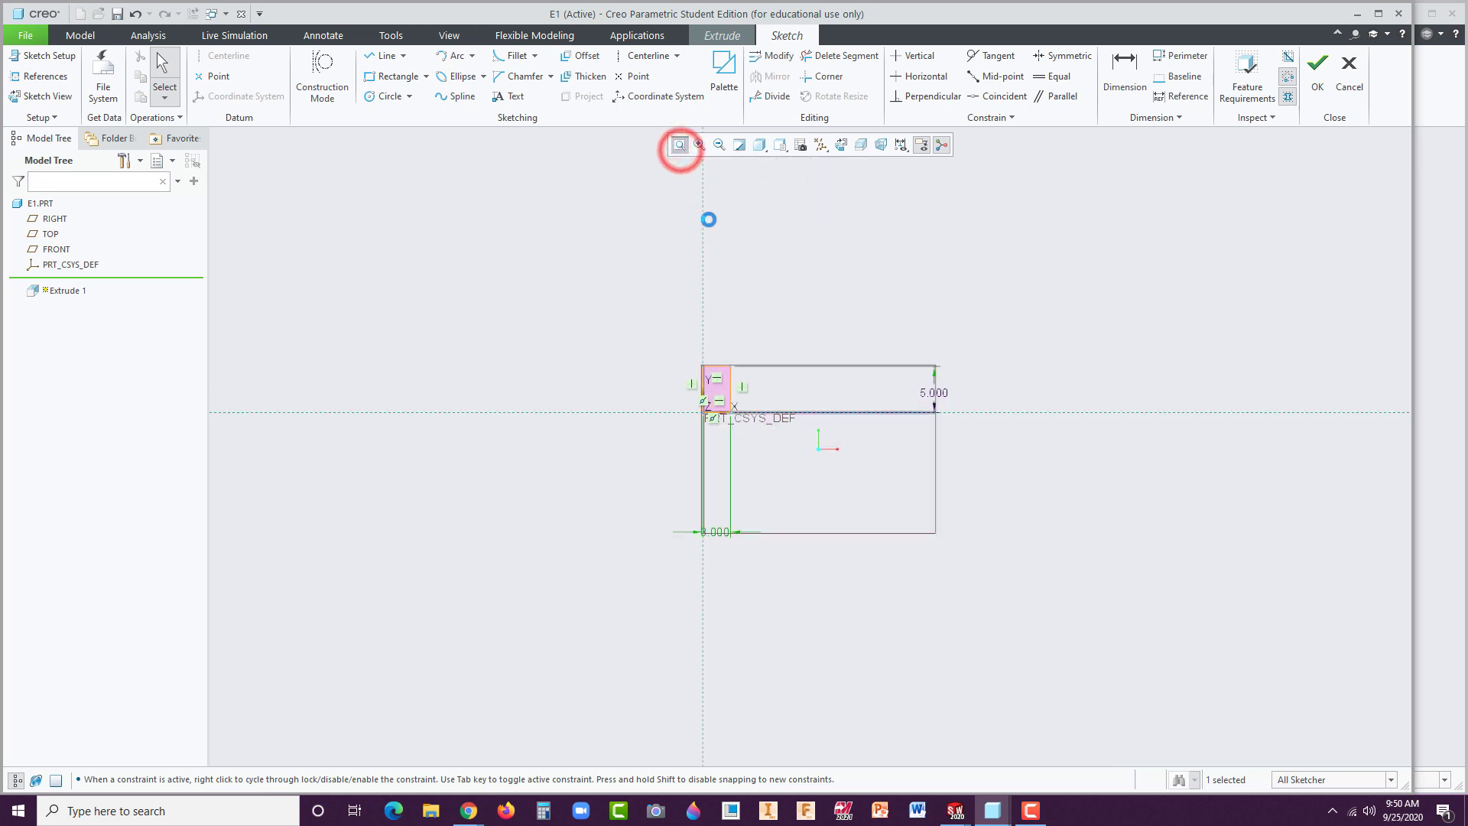
pyautogui.moveTo(541, 657); pyautogui.dragTo(584, 390)
pyautogui.moveTo(1105, 302); pyautogui.dragTo(604, 306)
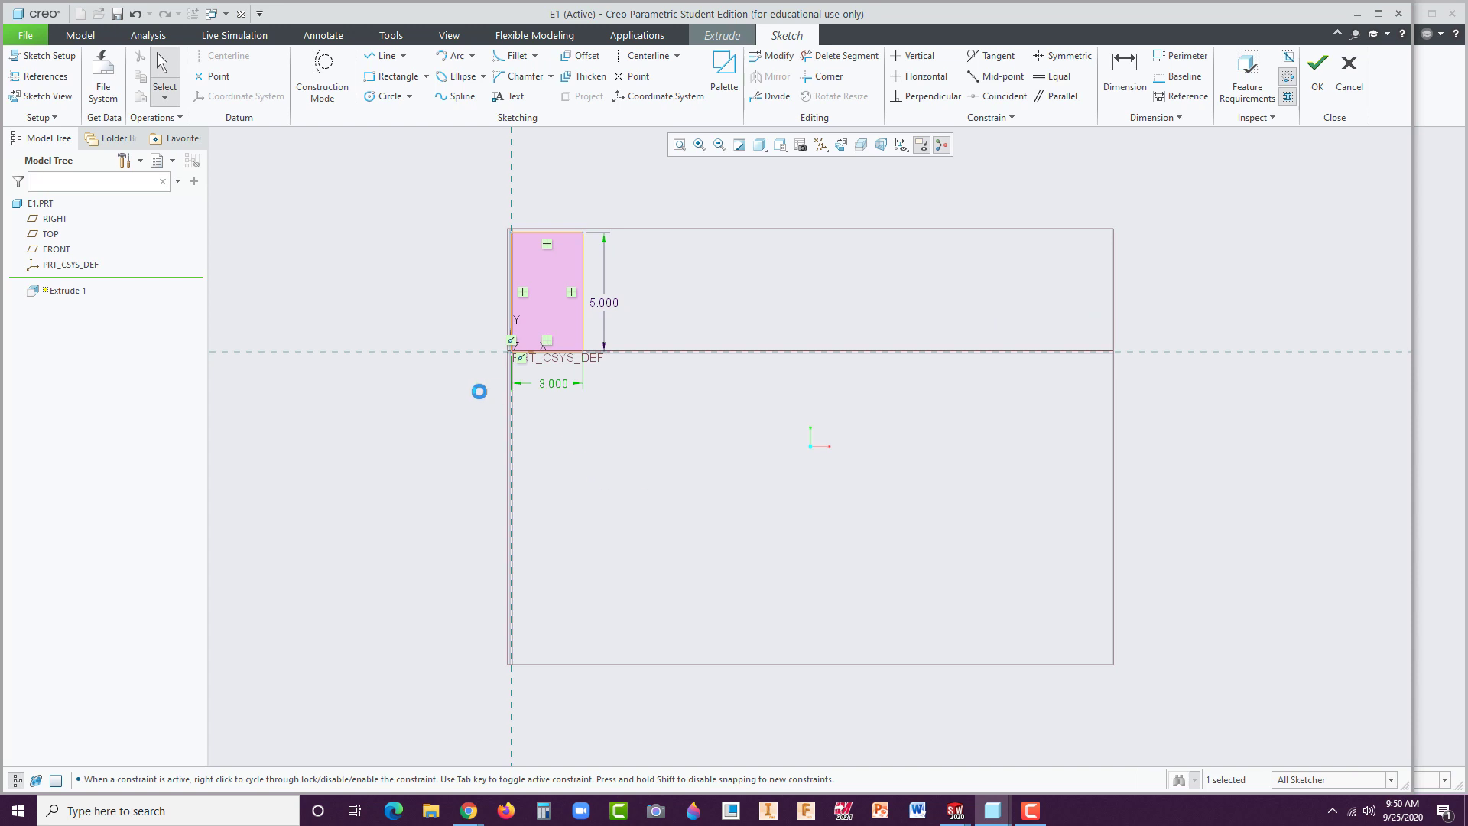
pyautogui.click(436, 296)
pyautogui.click(679, 145)
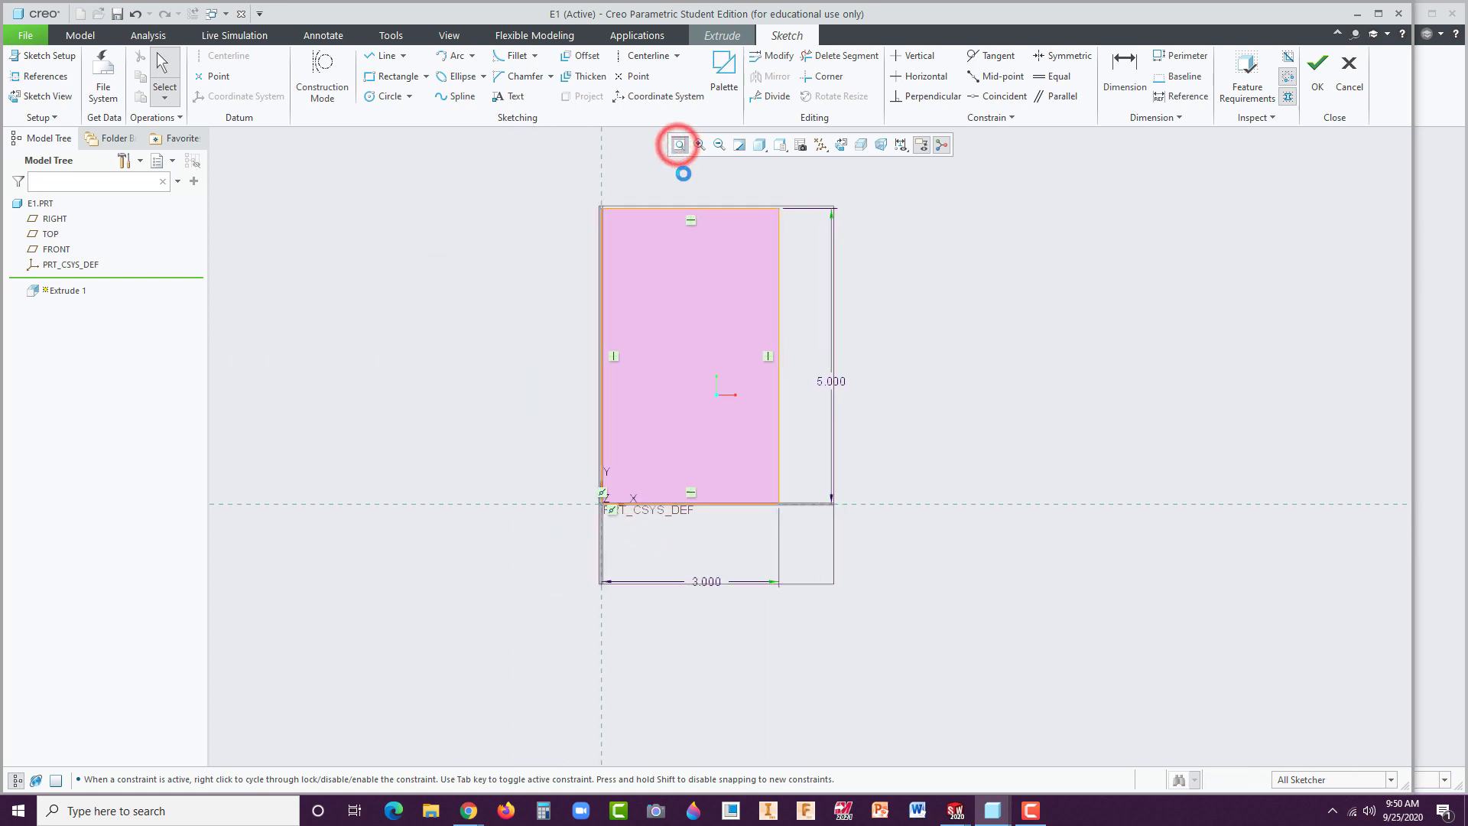
pyautogui.click(1316, 70)
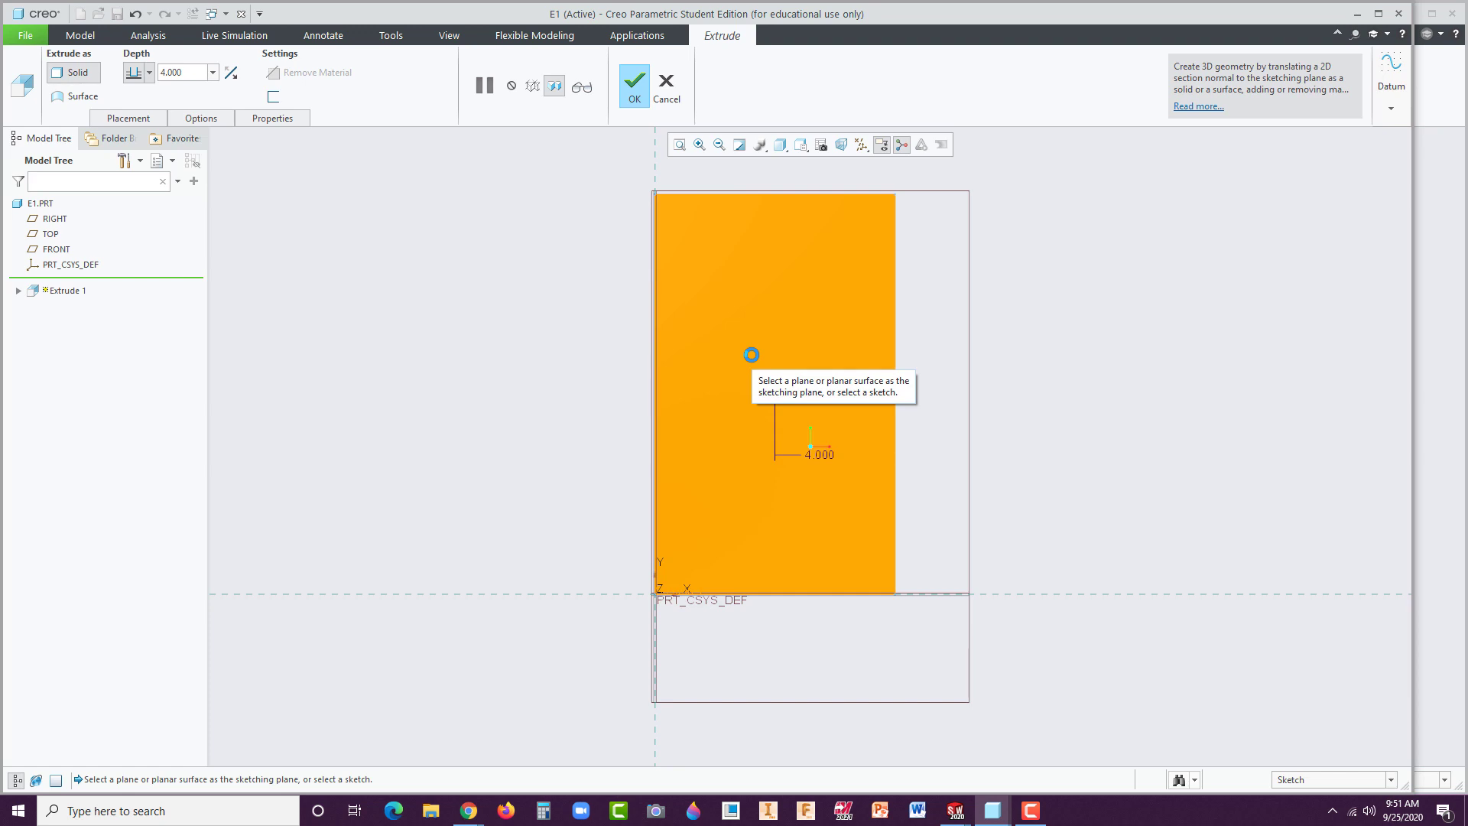
# Extrude the rectangle as a solid to a depth of 0.5 and complete the feature.
pyautogui.hotkey('ctrl', 'd')
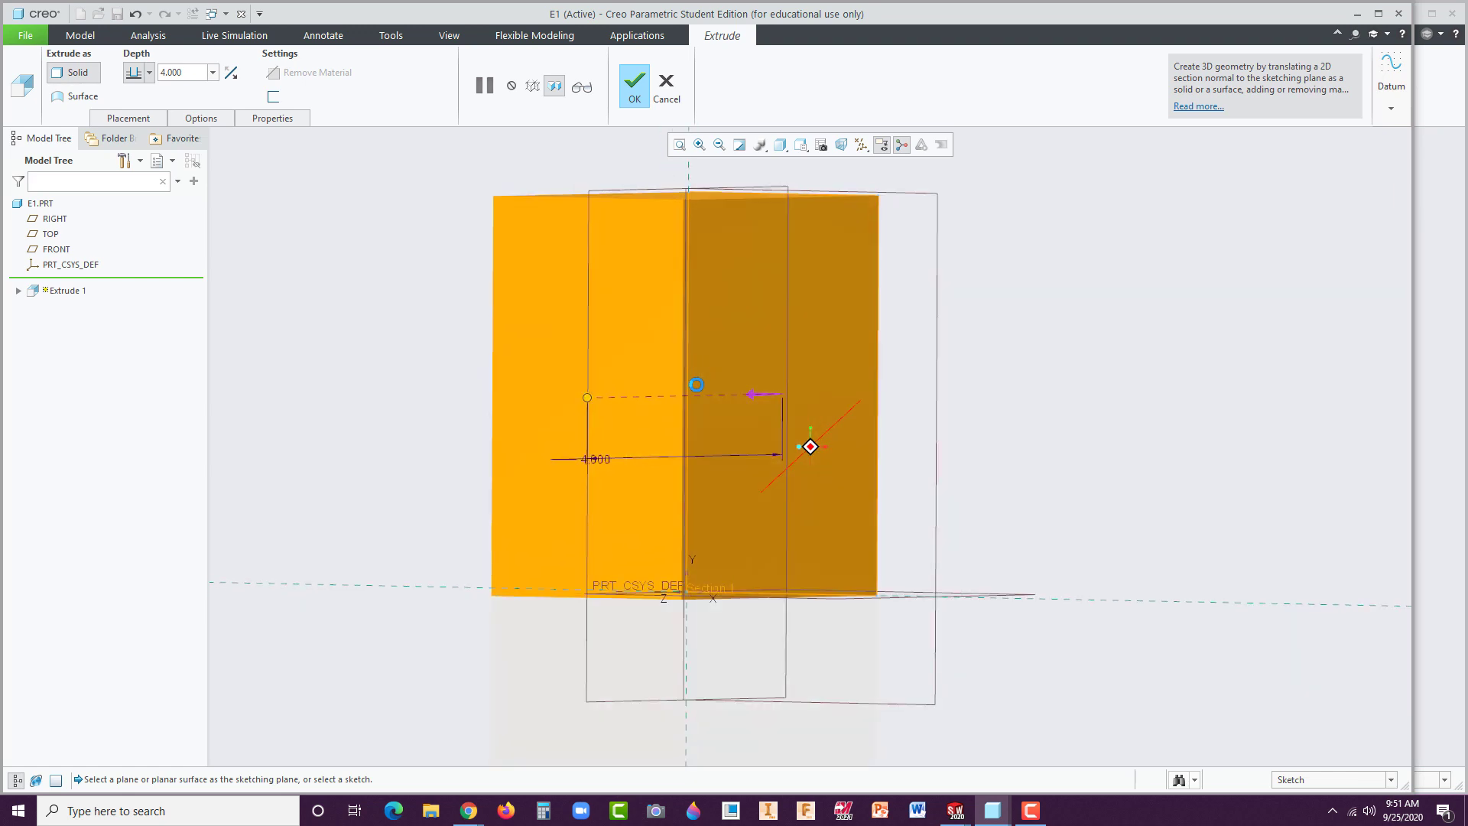
pyautogui.moveTo(704, 367); pyautogui.dragTo(709, 391, button='middle')
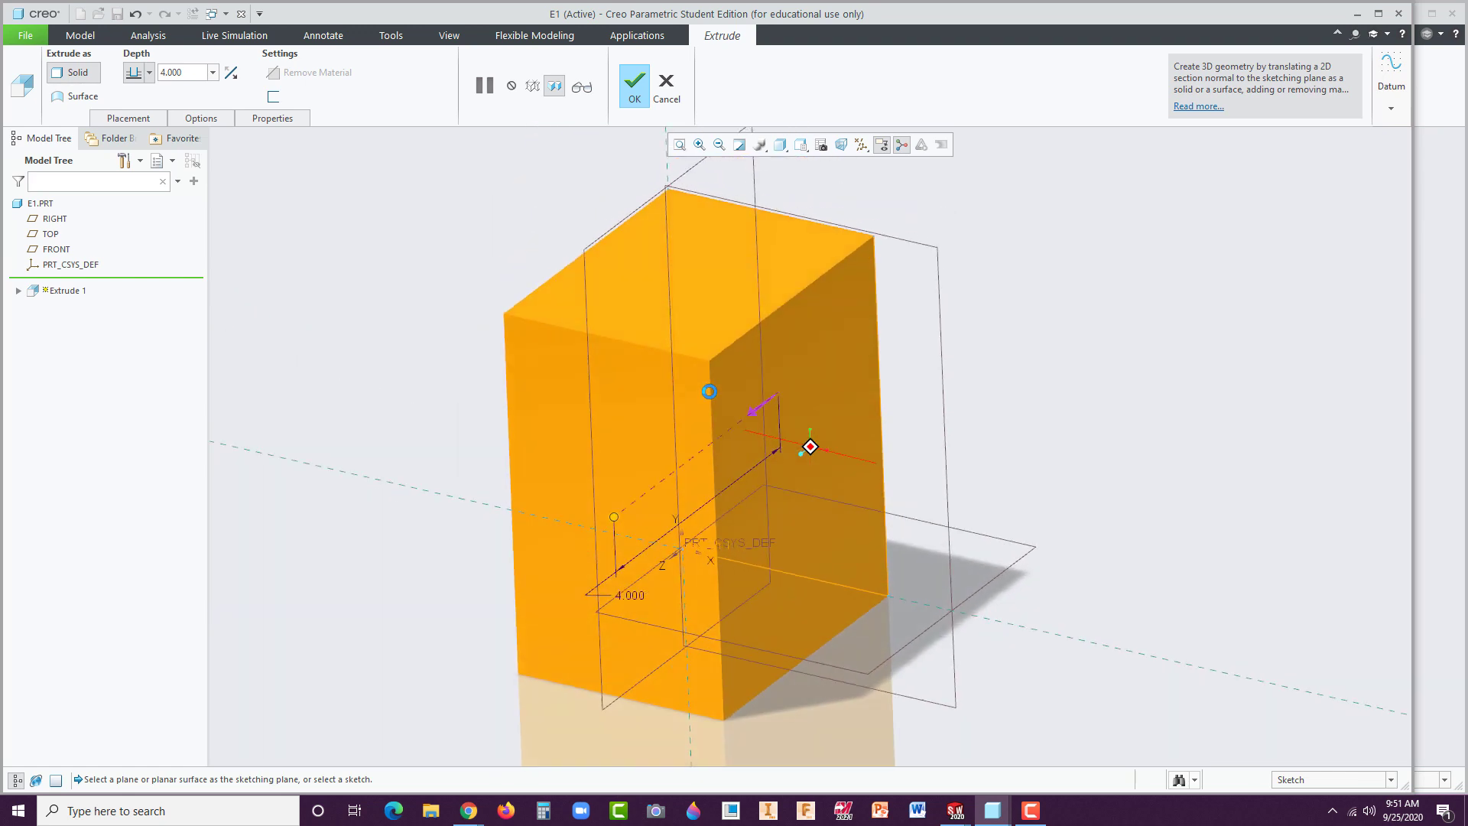
pyautogui.click(803, 147)
pyautogui.click(807, 163)
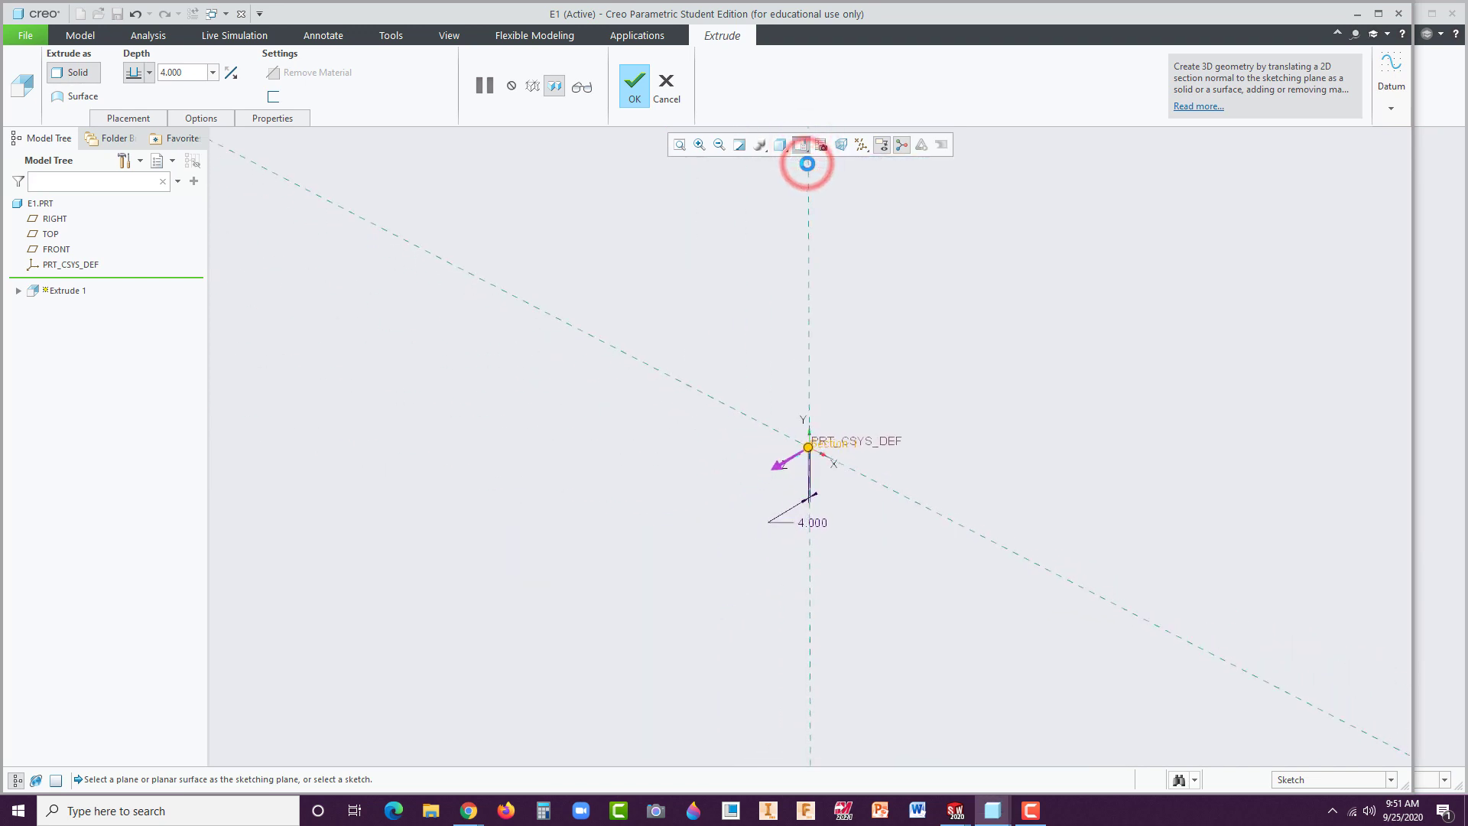
pyautogui.moveTo(833, 453); pyautogui.dragTo(776, 337, button='middle')
pyautogui.click(680, 145)
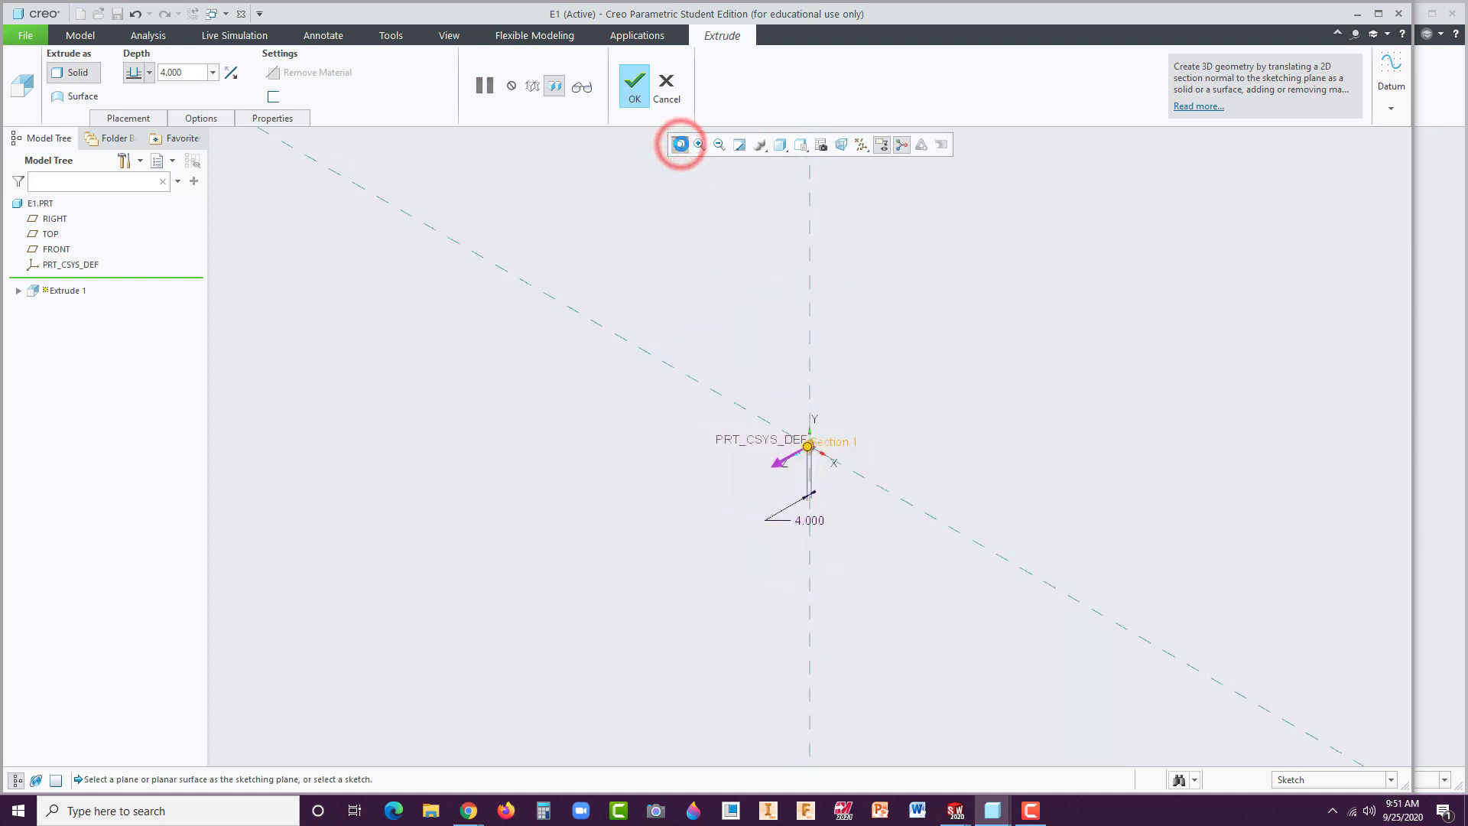
pyautogui.keyDown('shift'); pyautogui.moveTo(815, 472); pyautogui.dragTo(806, 436, button='middle'); pyautogui.keyUp('shift')
pyautogui.scroll(-10, 807, 436)
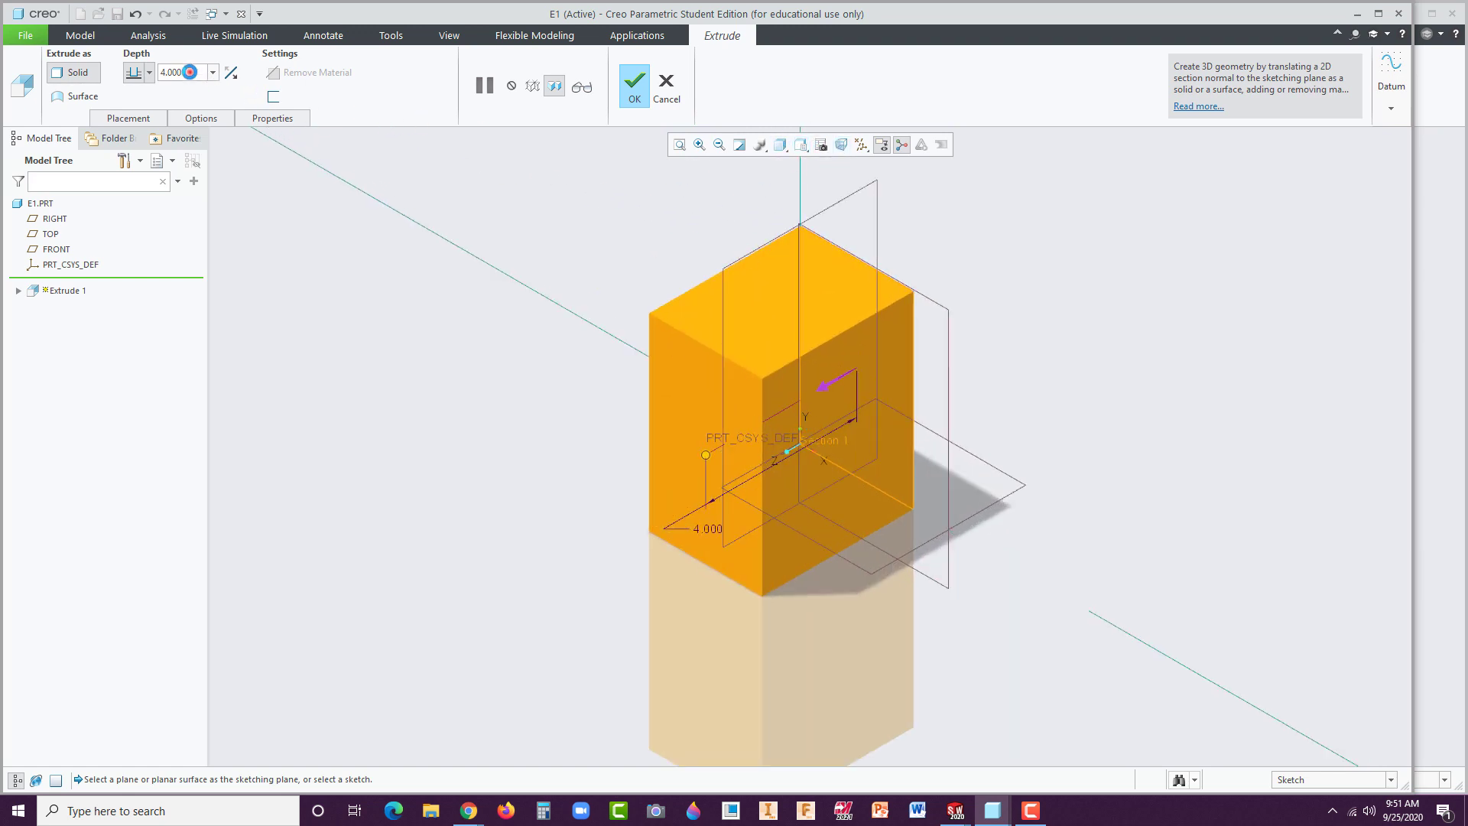
pyautogui.doubleClick(185, 71)
pyautogui.press('BackSpace')
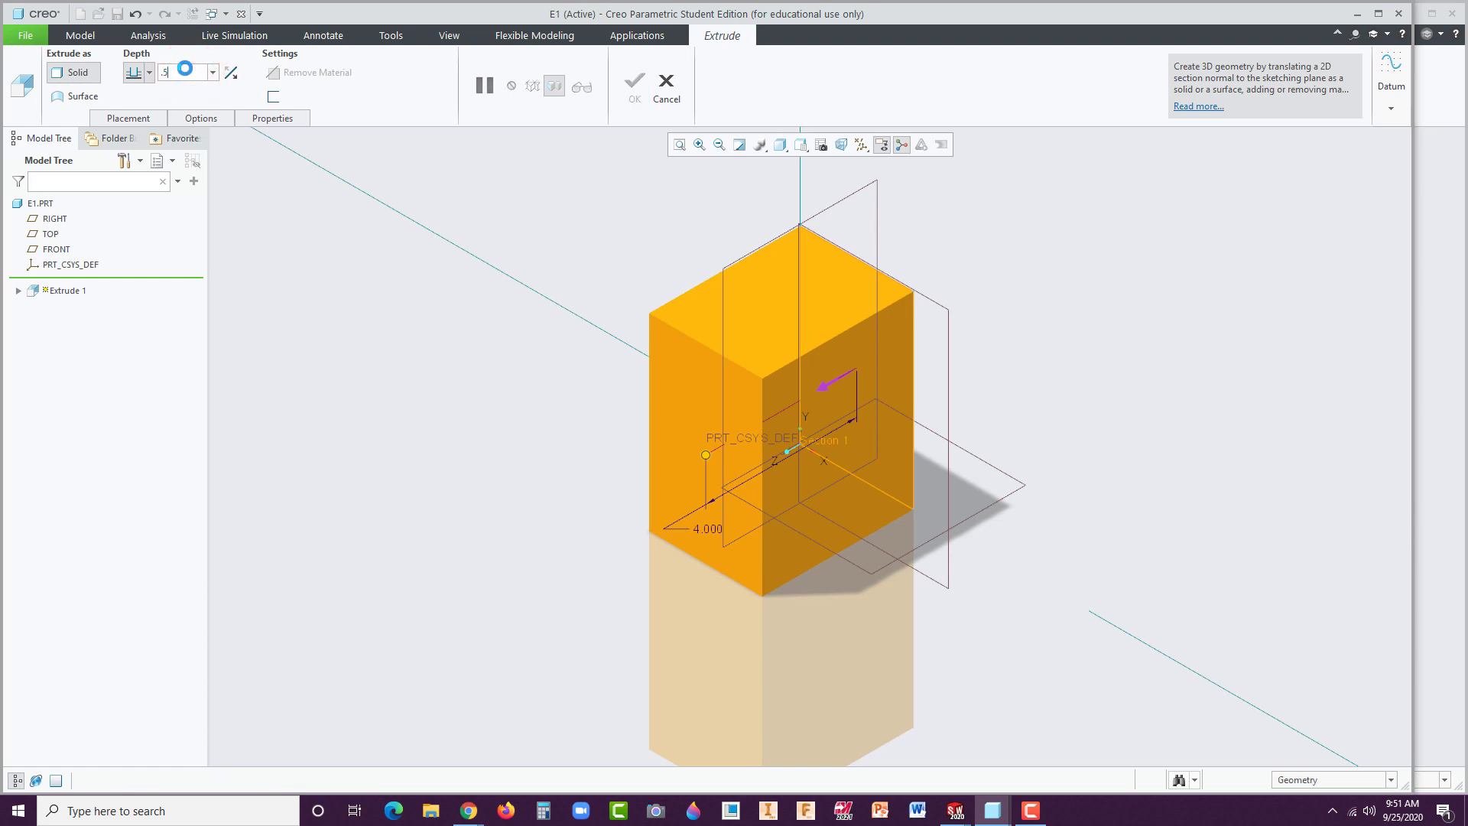
pyautogui.write('.5')
pyautogui.press('Return')
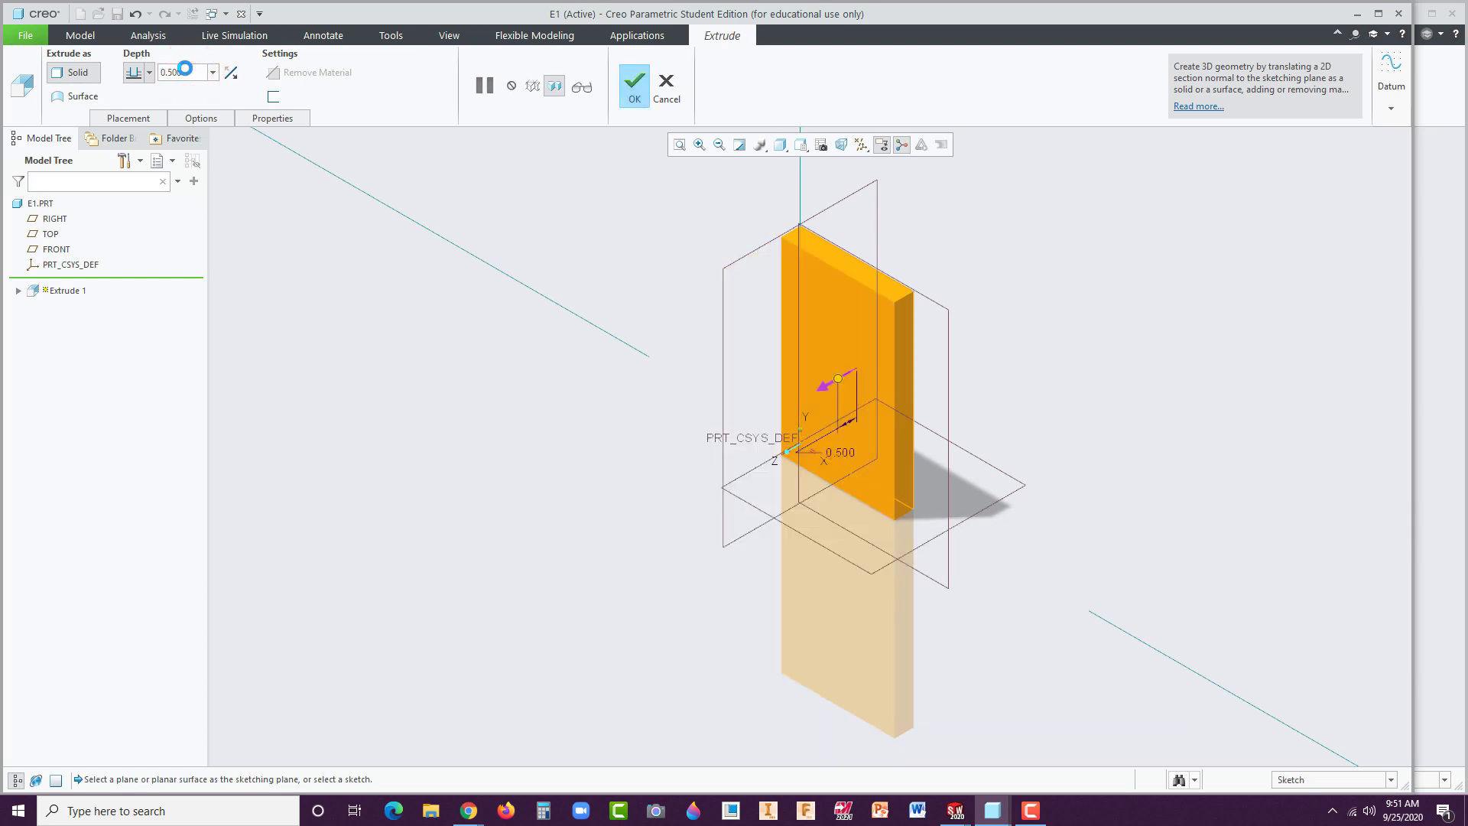
pyautogui.click(634, 84)
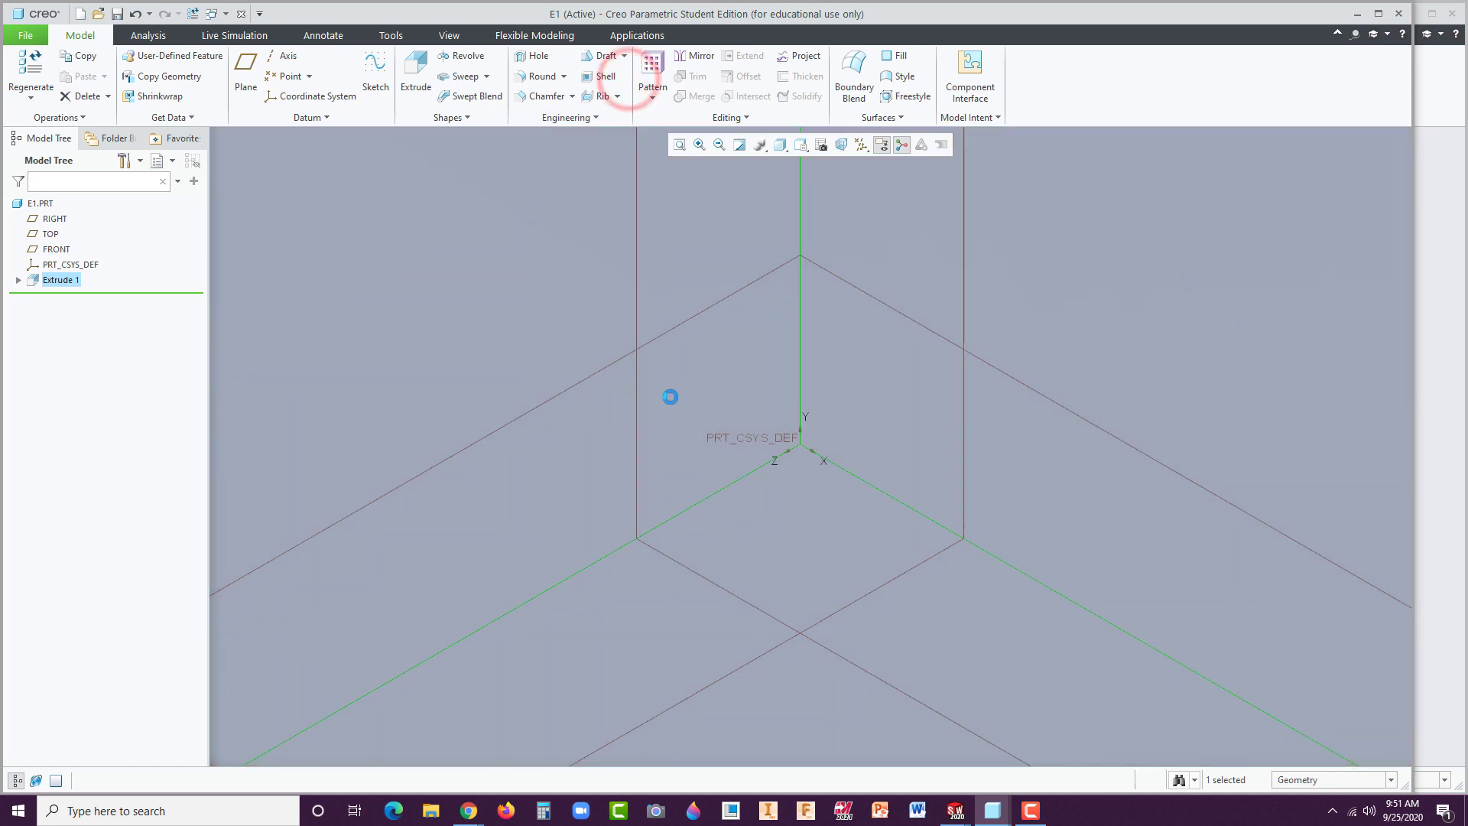
# Start an extrude on the plate's front face and sketch a rectangle from the origin to the opposite side edge, about 1.7 high.
pyautogui.click(679, 144)
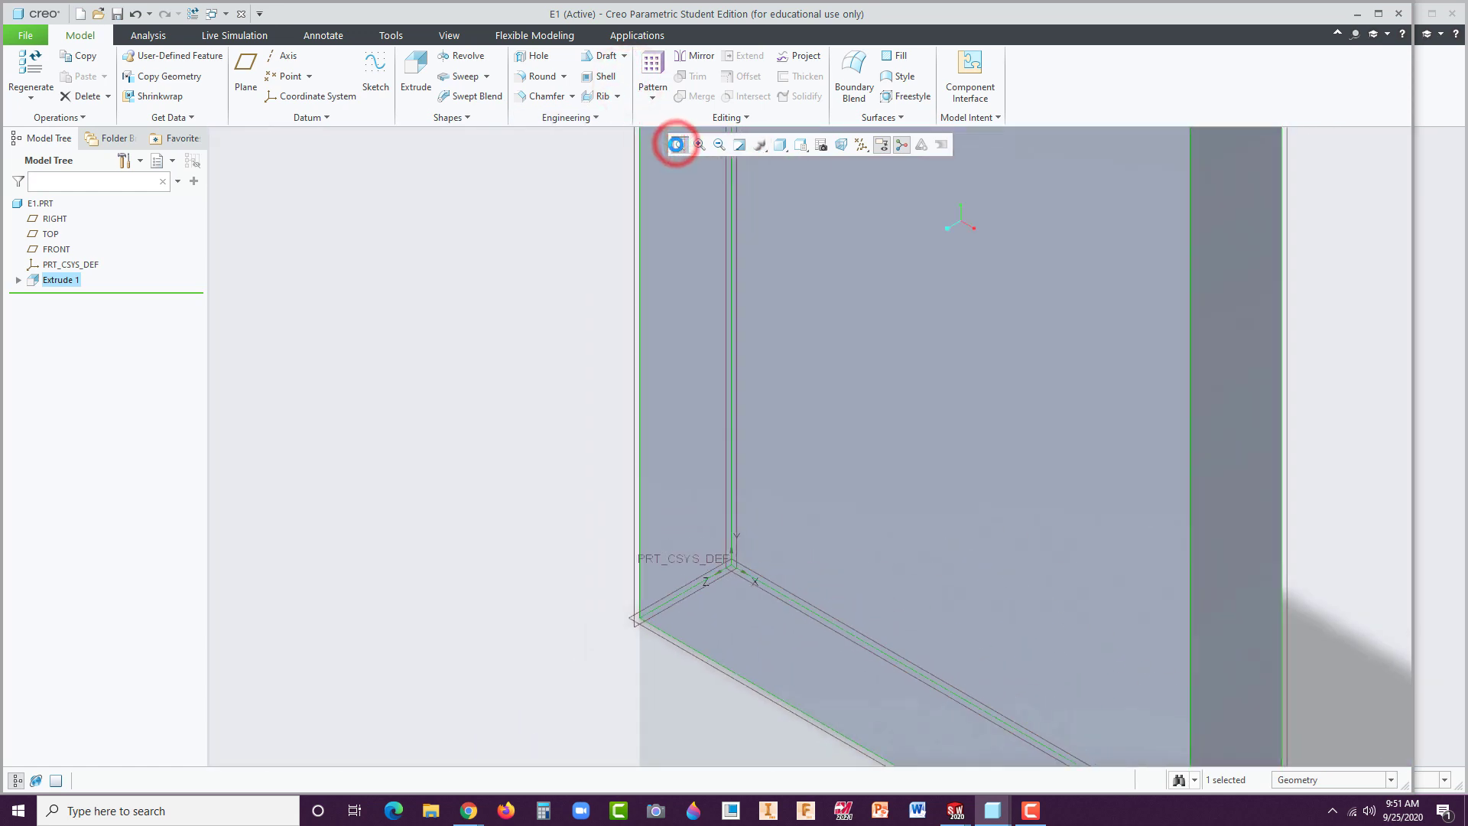
pyautogui.click(803, 518)
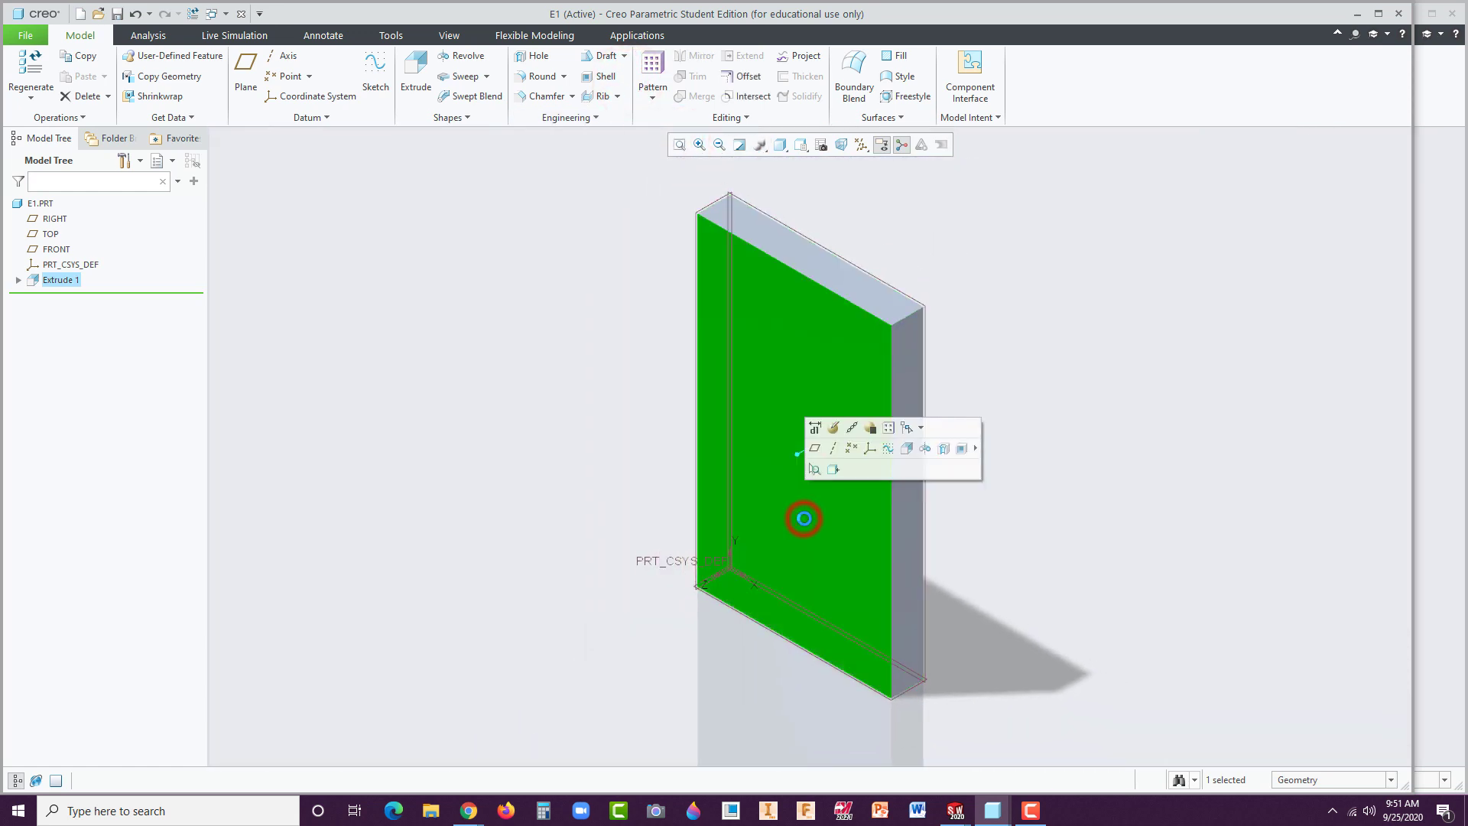
pyautogui.click(906, 449)
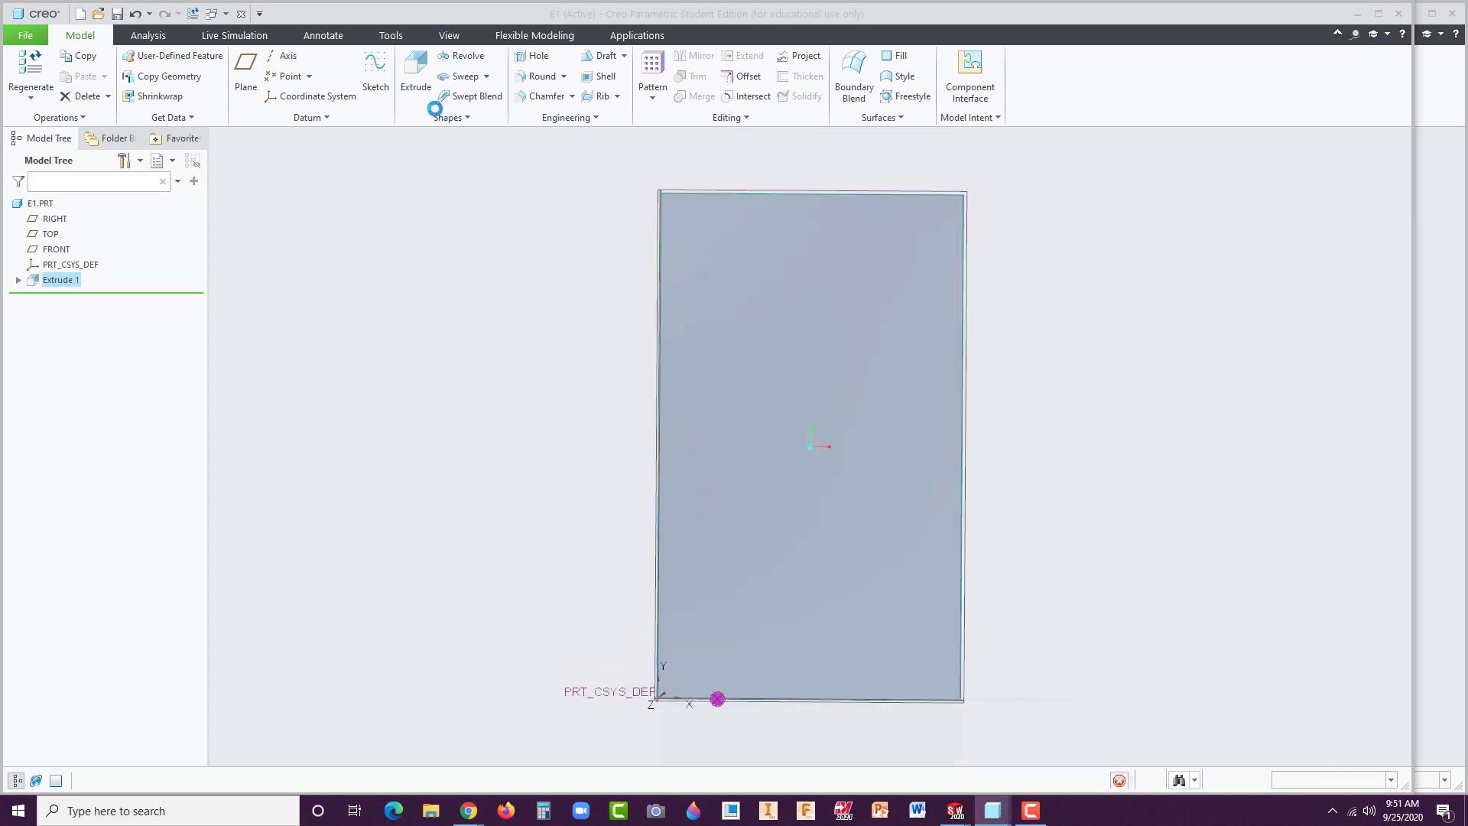
pyautogui.click(392, 76)
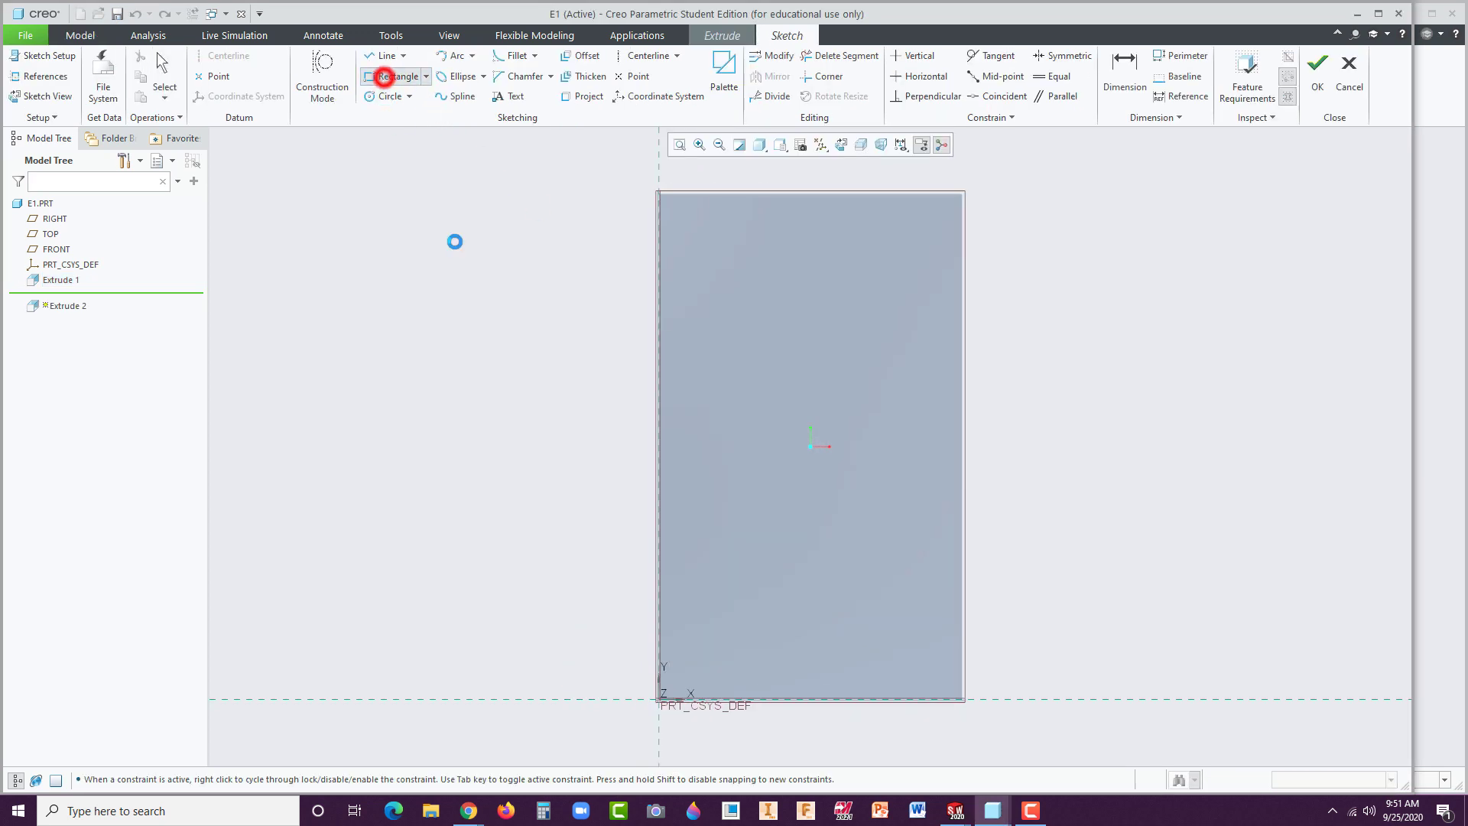
pyautogui.click(658, 701)
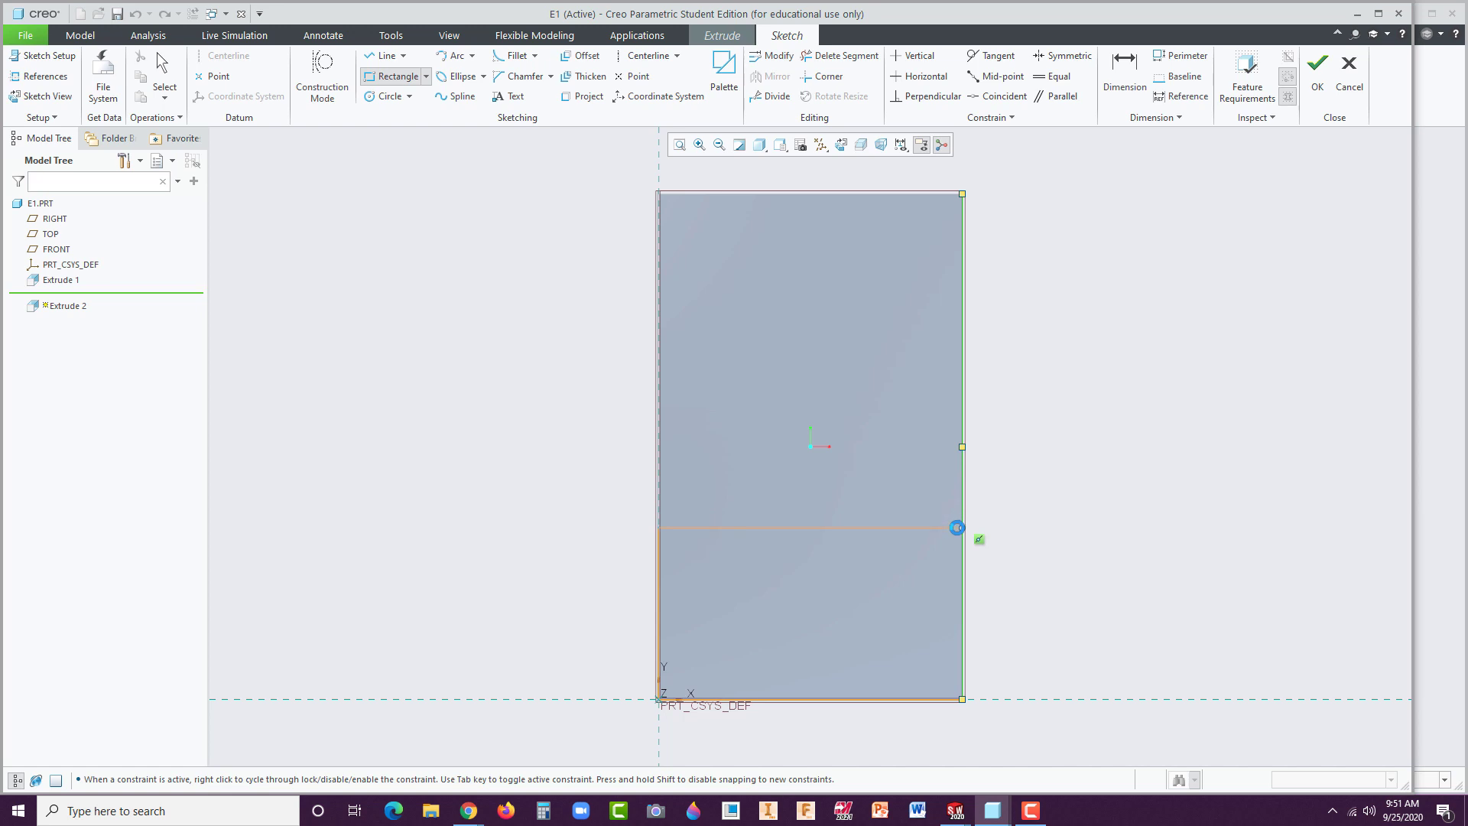
pyautogui.click(956, 527)
pyautogui.middleClick(1031, 585)
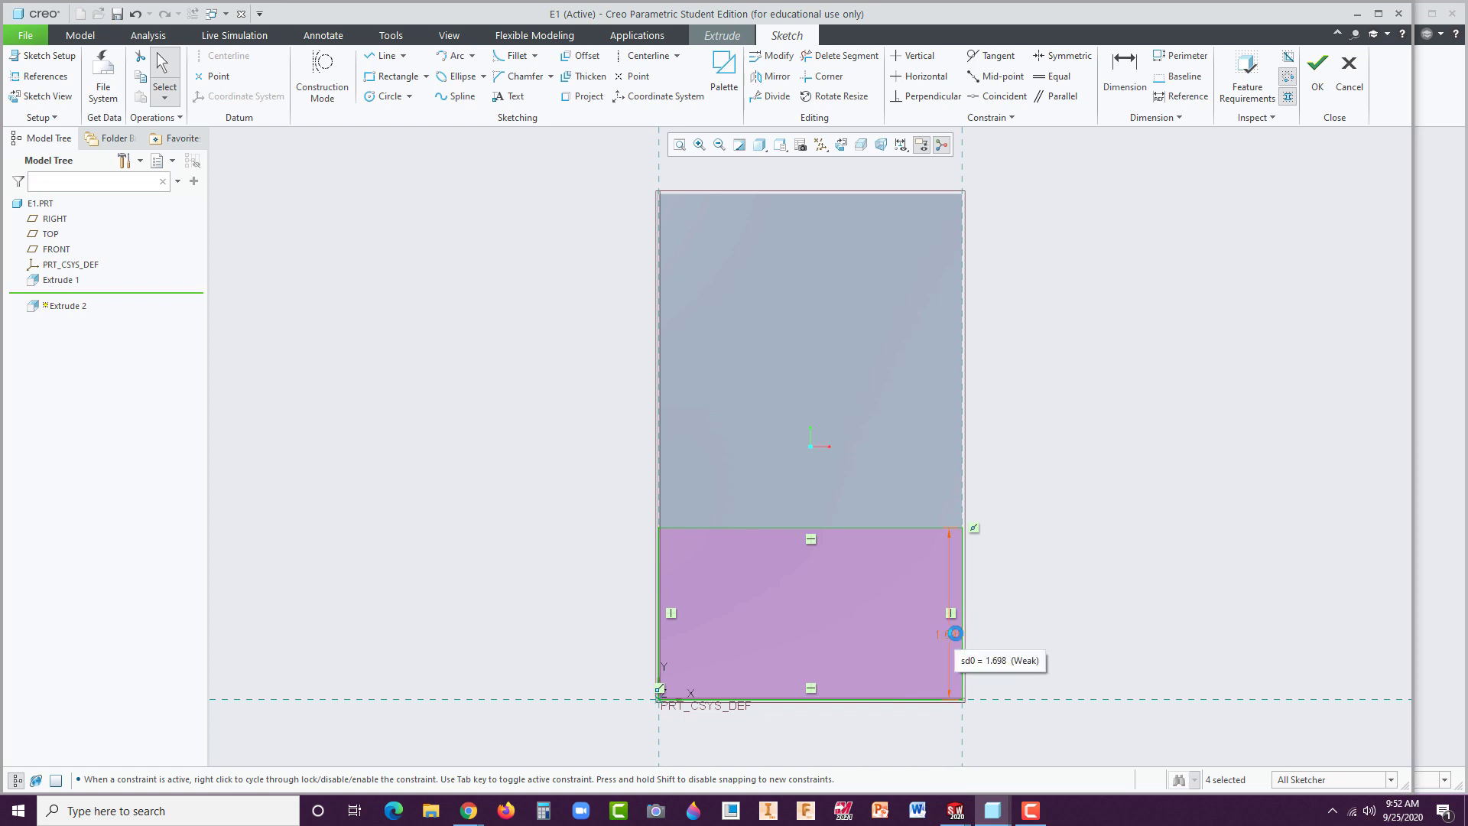
# Move the rectangle's height dimension outside the plate, set it to 1.5 and finish the sketch.
pyautogui.moveTo(948, 634); pyautogui.dragTo(1018, 619)
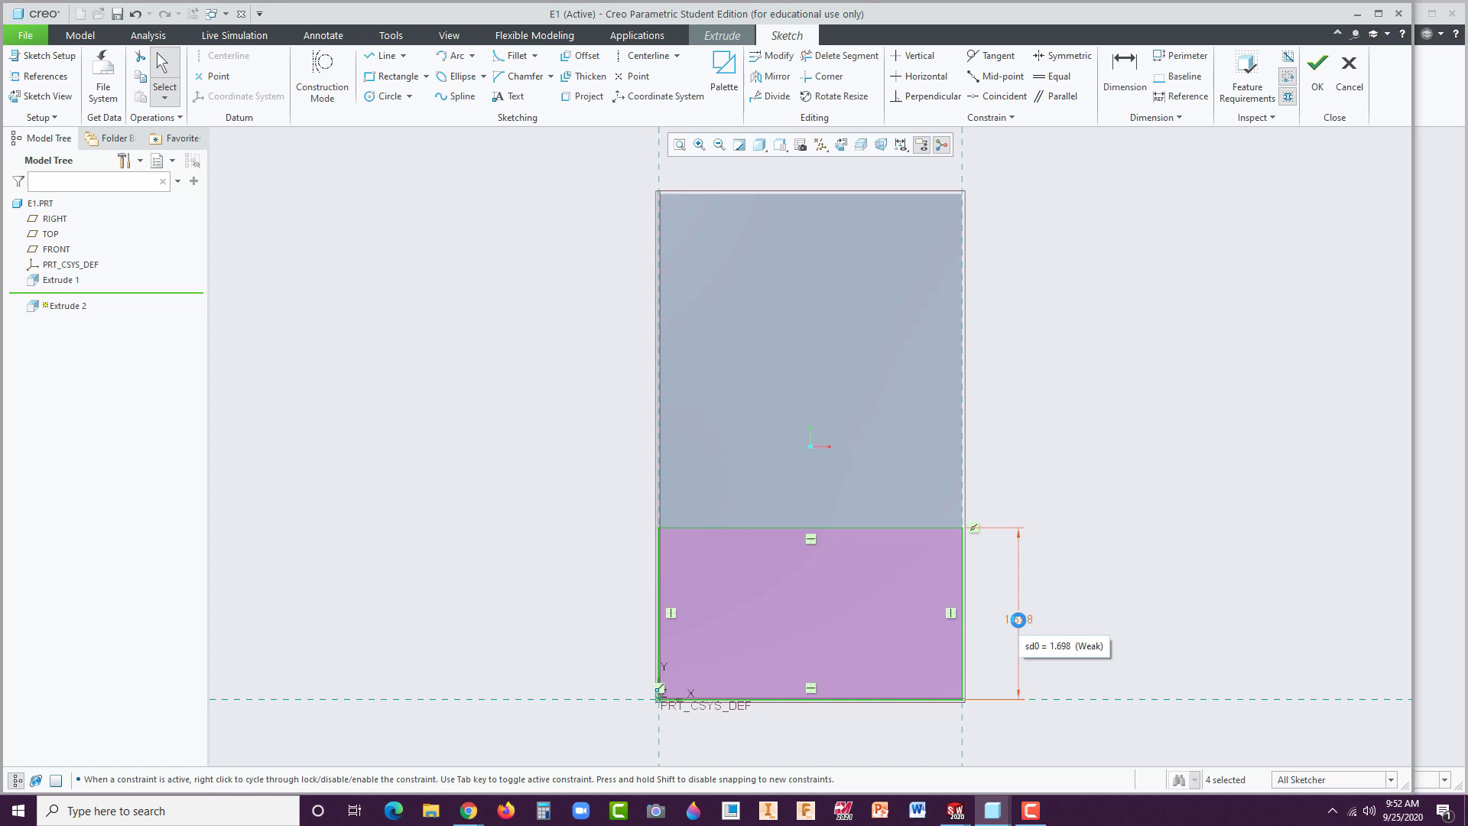
pyautogui.doubleClick(1018, 619)
pyautogui.write('1')
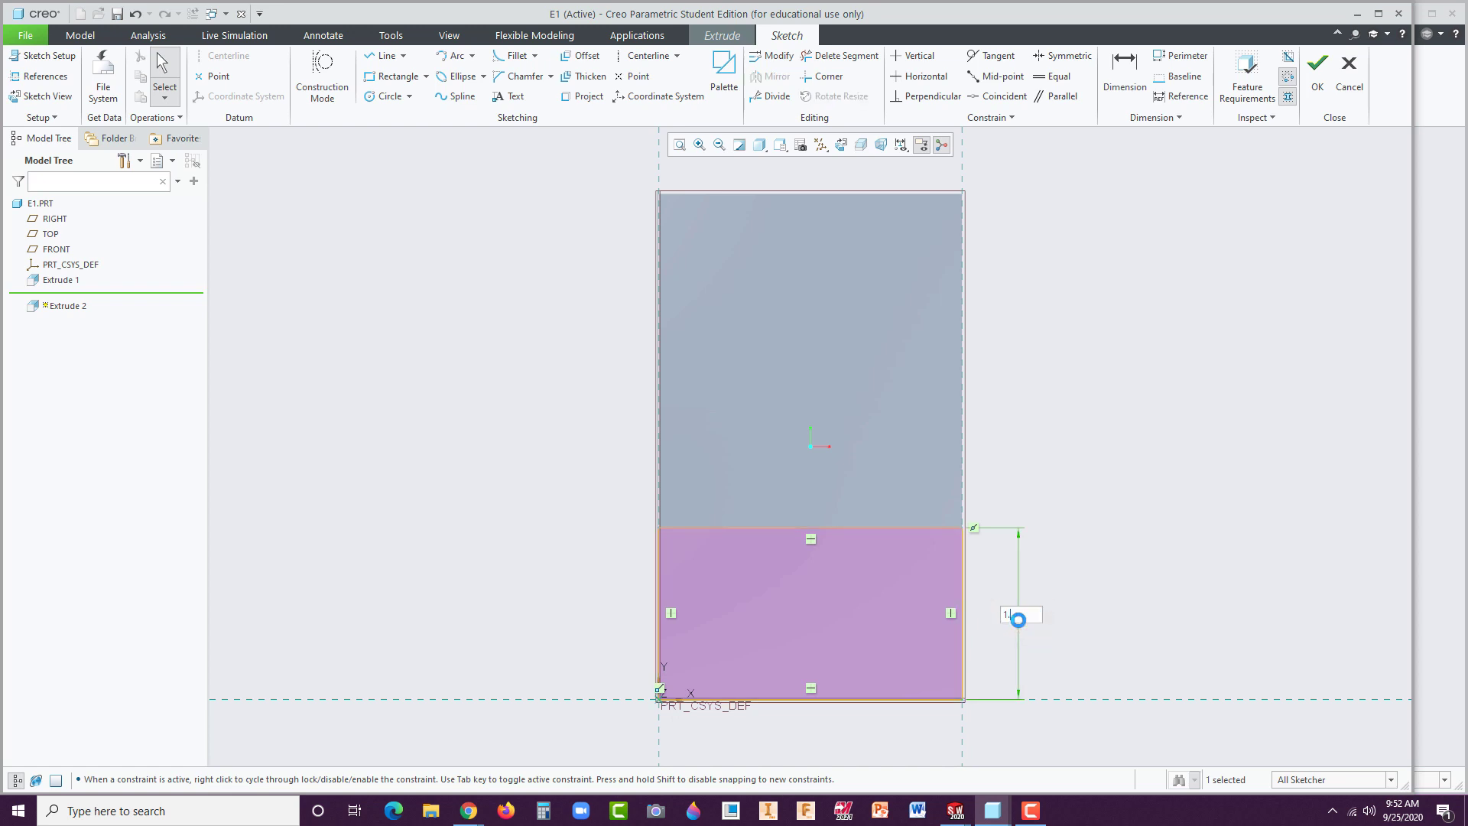
pyautogui.write('5')
pyautogui.press('Return')
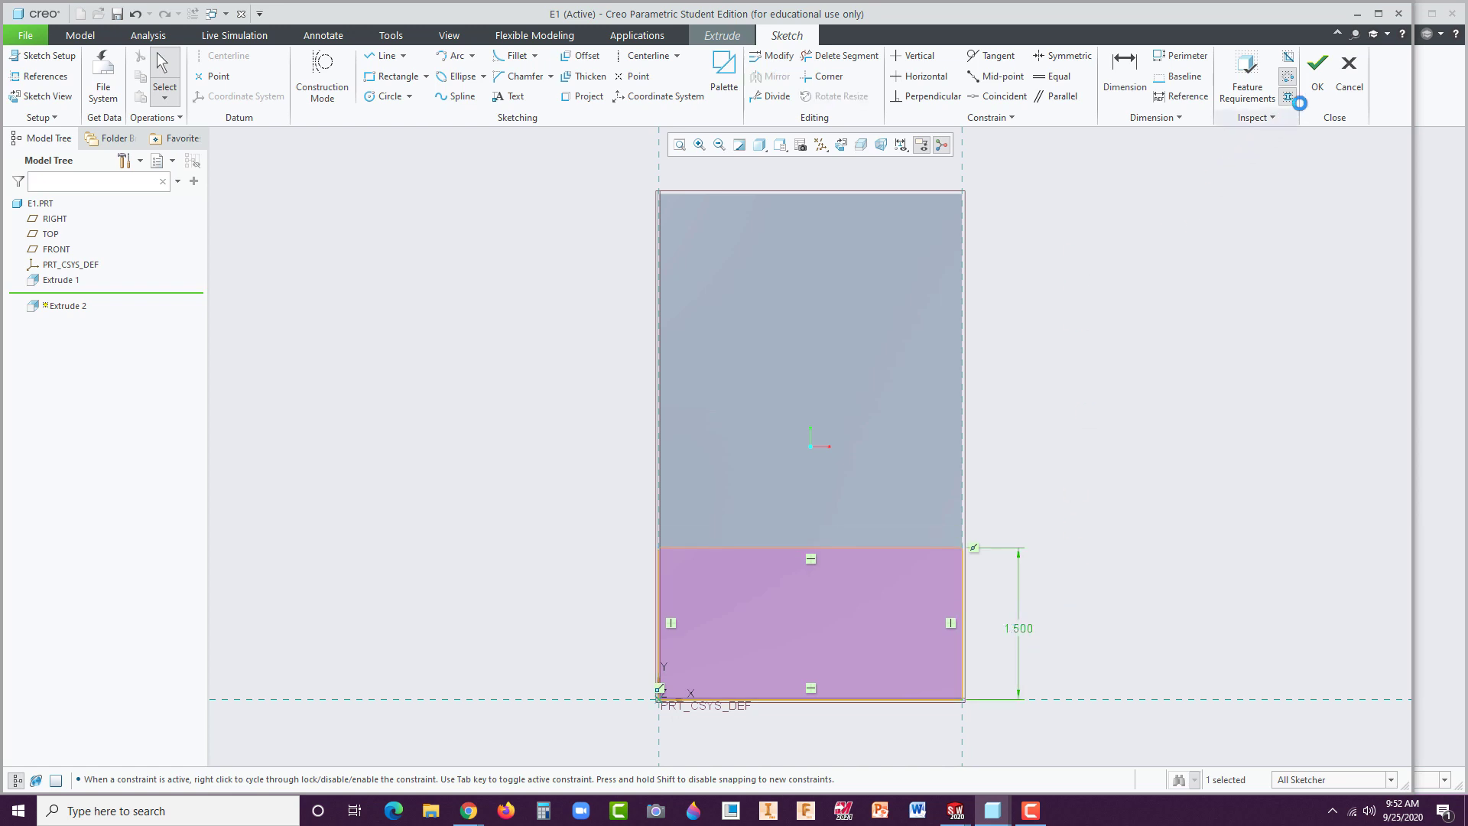
pyautogui.click(1314, 79)
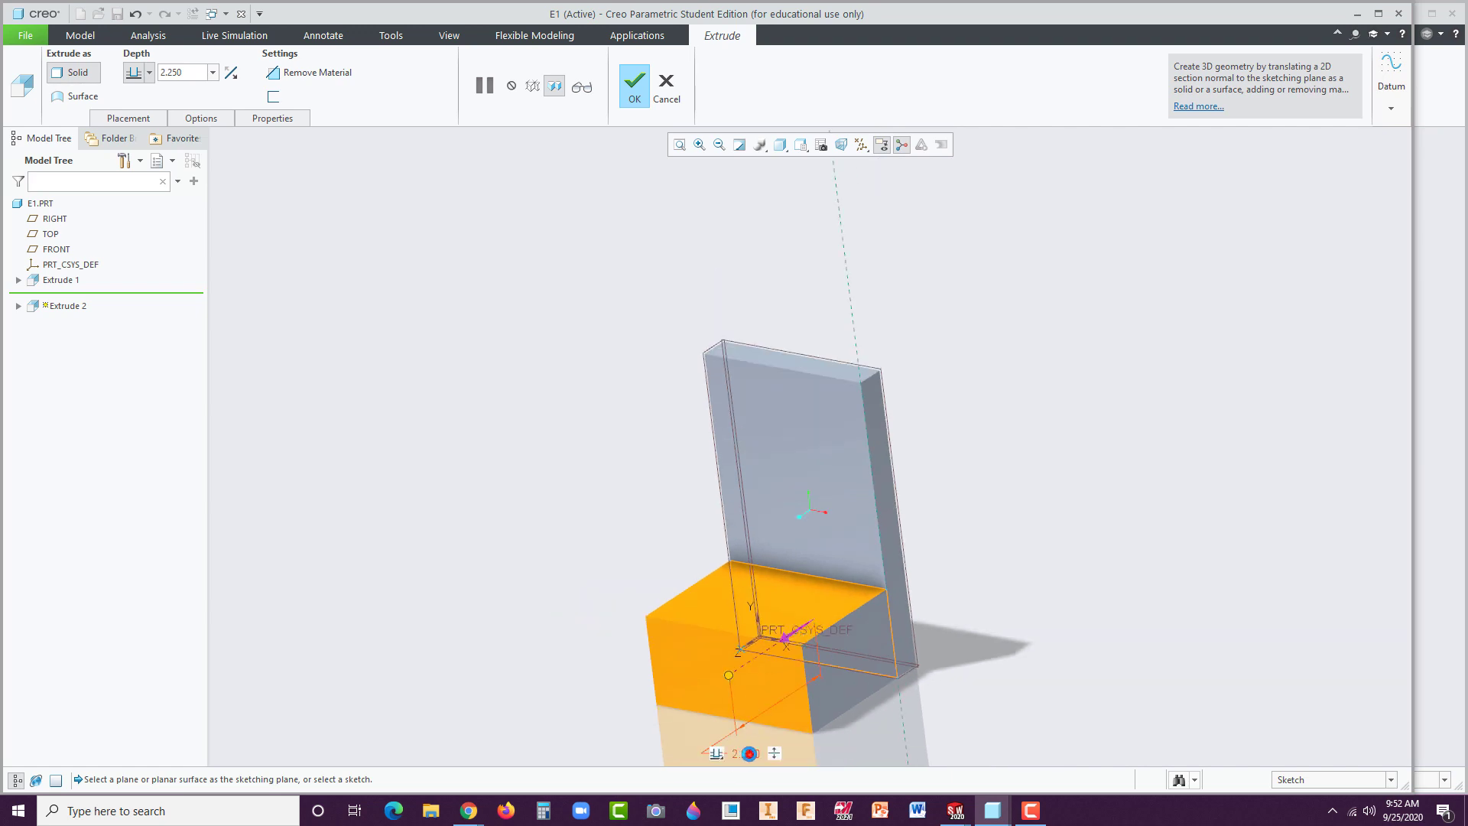
# Extrude the lower rectangle as a solid to a depth of 0.5 and complete the feature.
pyautogui.doubleClick(736, 754)
pyautogui.write('0.5')
pyautogui.press('Return')
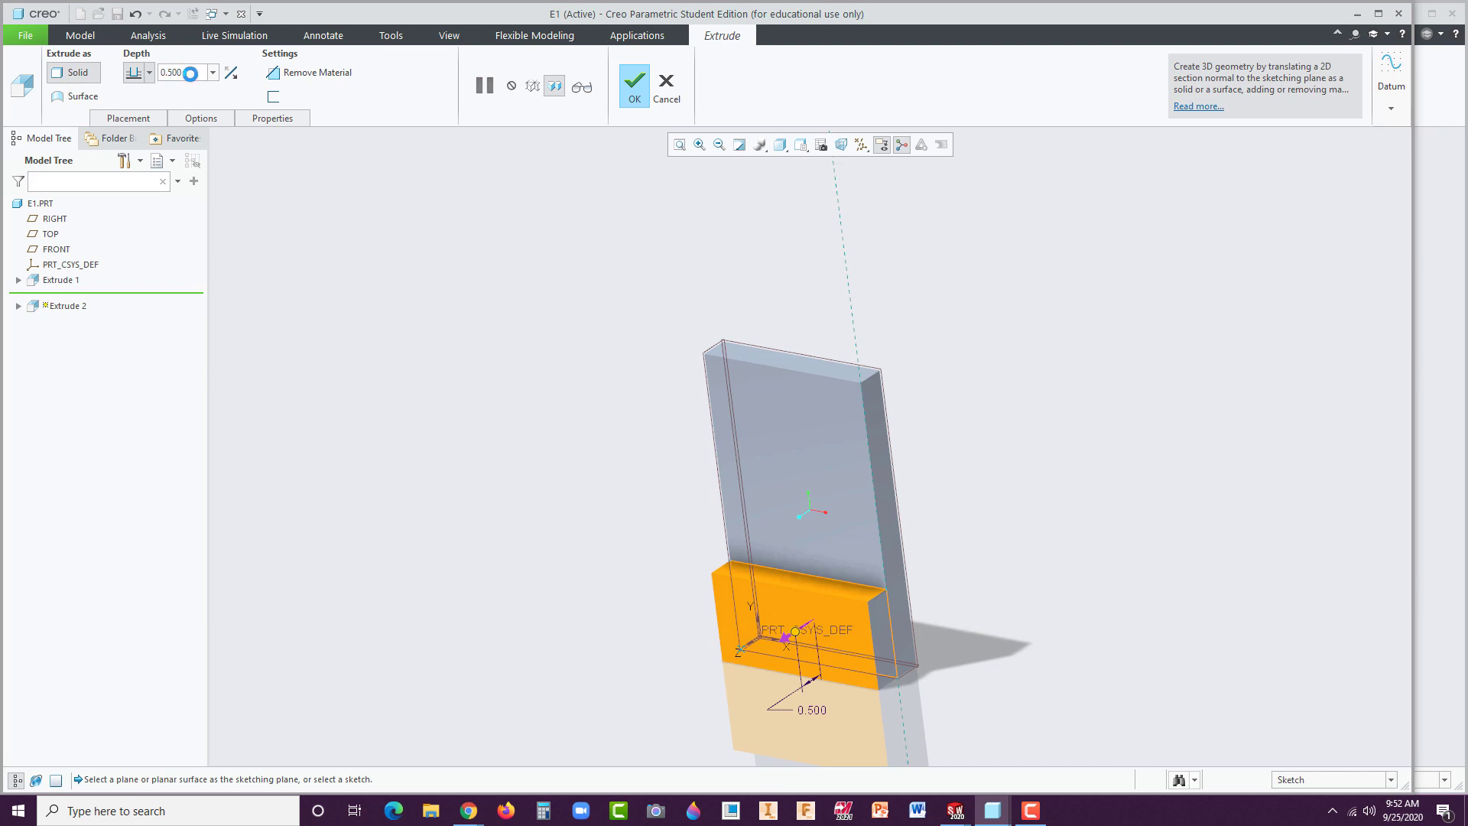
pyautogui.click(632, 93)
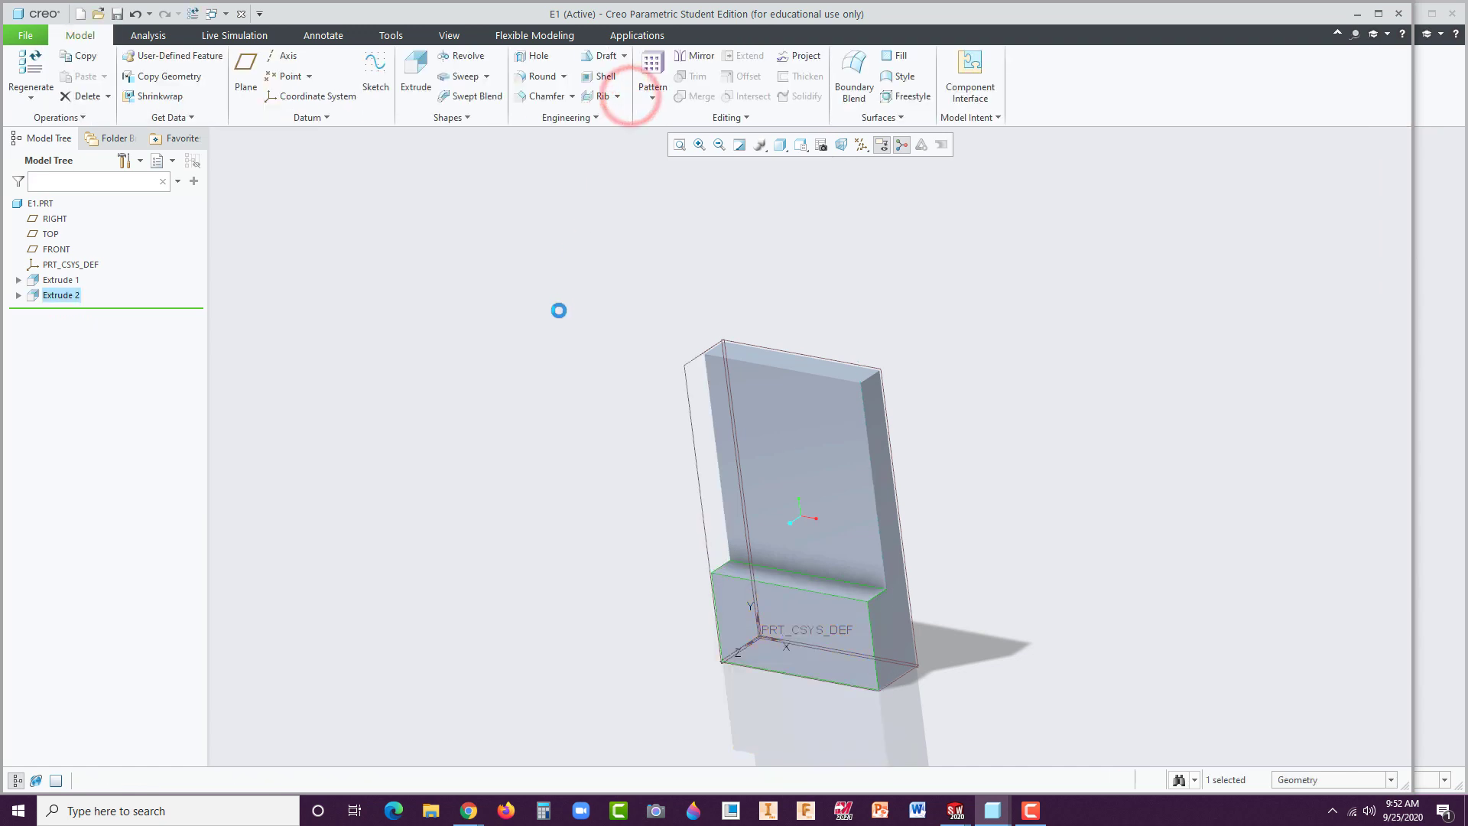
pyautogui.click(563, 387)
# Start an extrude on the plate's upper front face and sketch a circle about 0.7 in diameter near the upper-left corner.
pyautogui.click(782, 424)
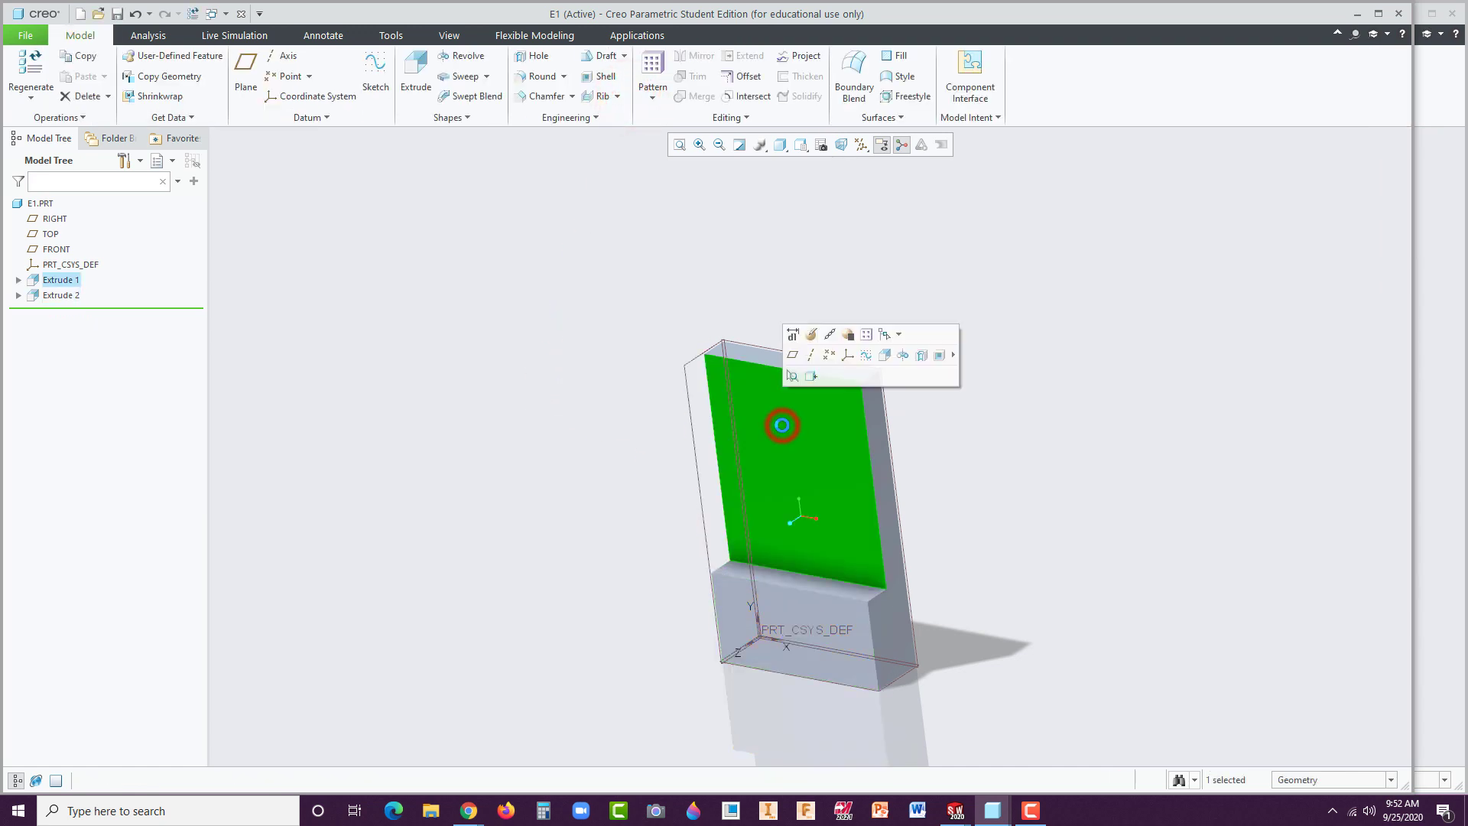
pyautogui.click(887, 355)
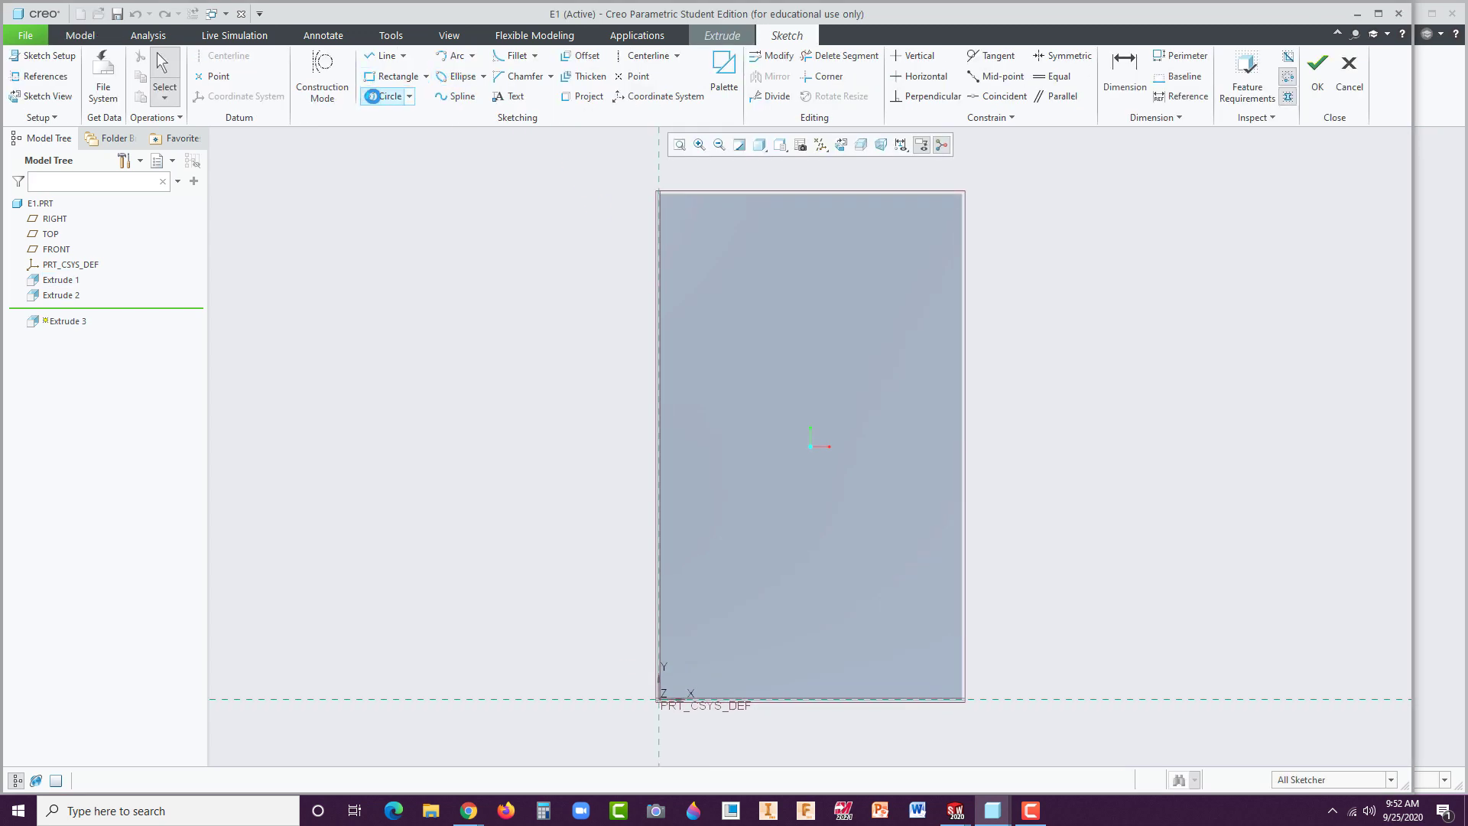
pyautogui.click(372, 96)
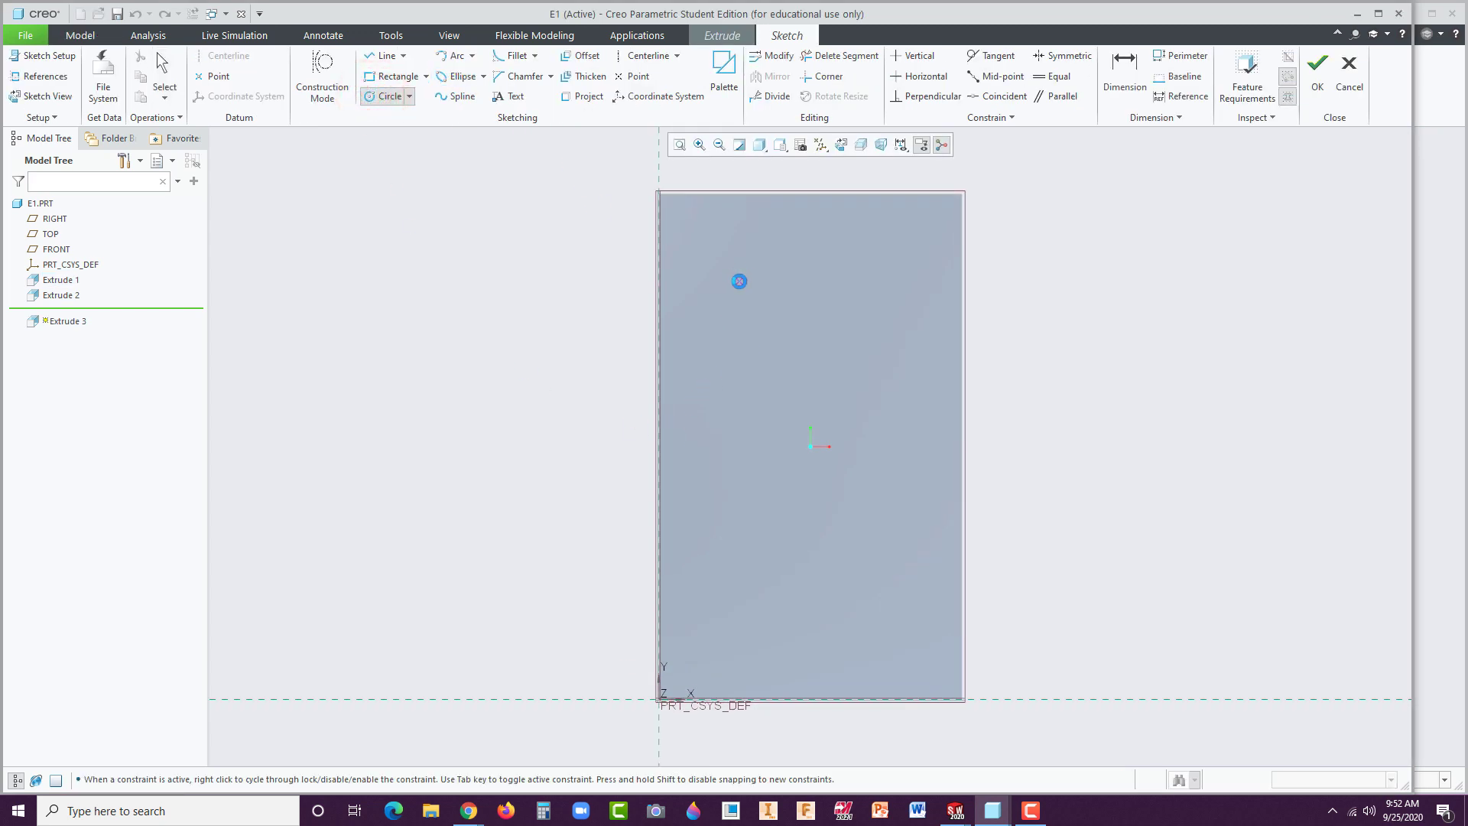
pyautogui.click(738, 282)
pyautogui.click(766, 304)
pyautogui.middleClick(794, 338)
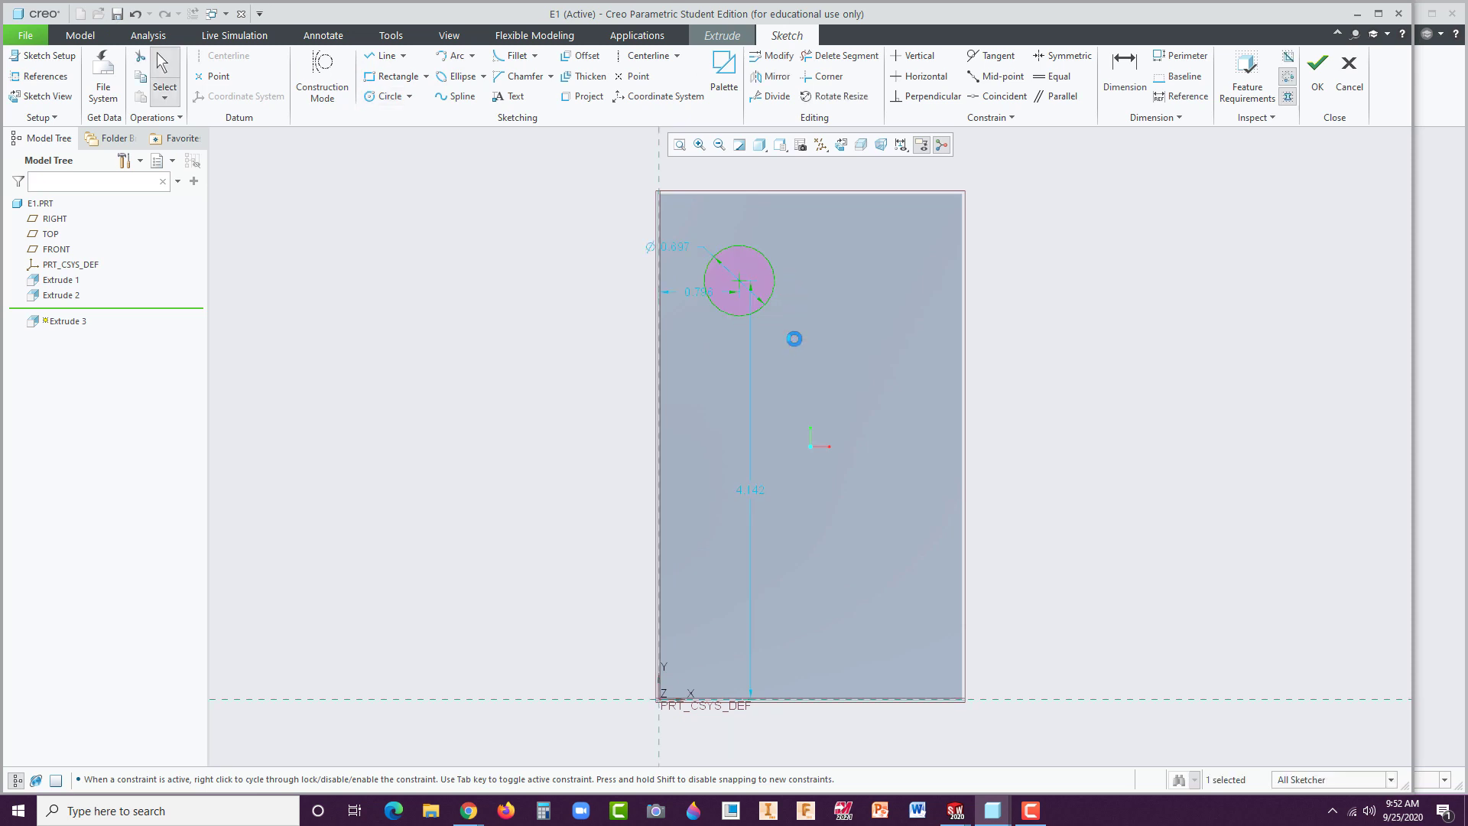
# Place the circle's dimensions above the plate and set its distance from the left edge to 1 and its diameter to 0.75.
pyautogui.moveTo(696, 290); pyautogui.dragTo(695, 169)
pyautogui.moveTo(671, 244); pyautogui.dragTo(614, 152)
pyautogui.doubleClick(691, 167)
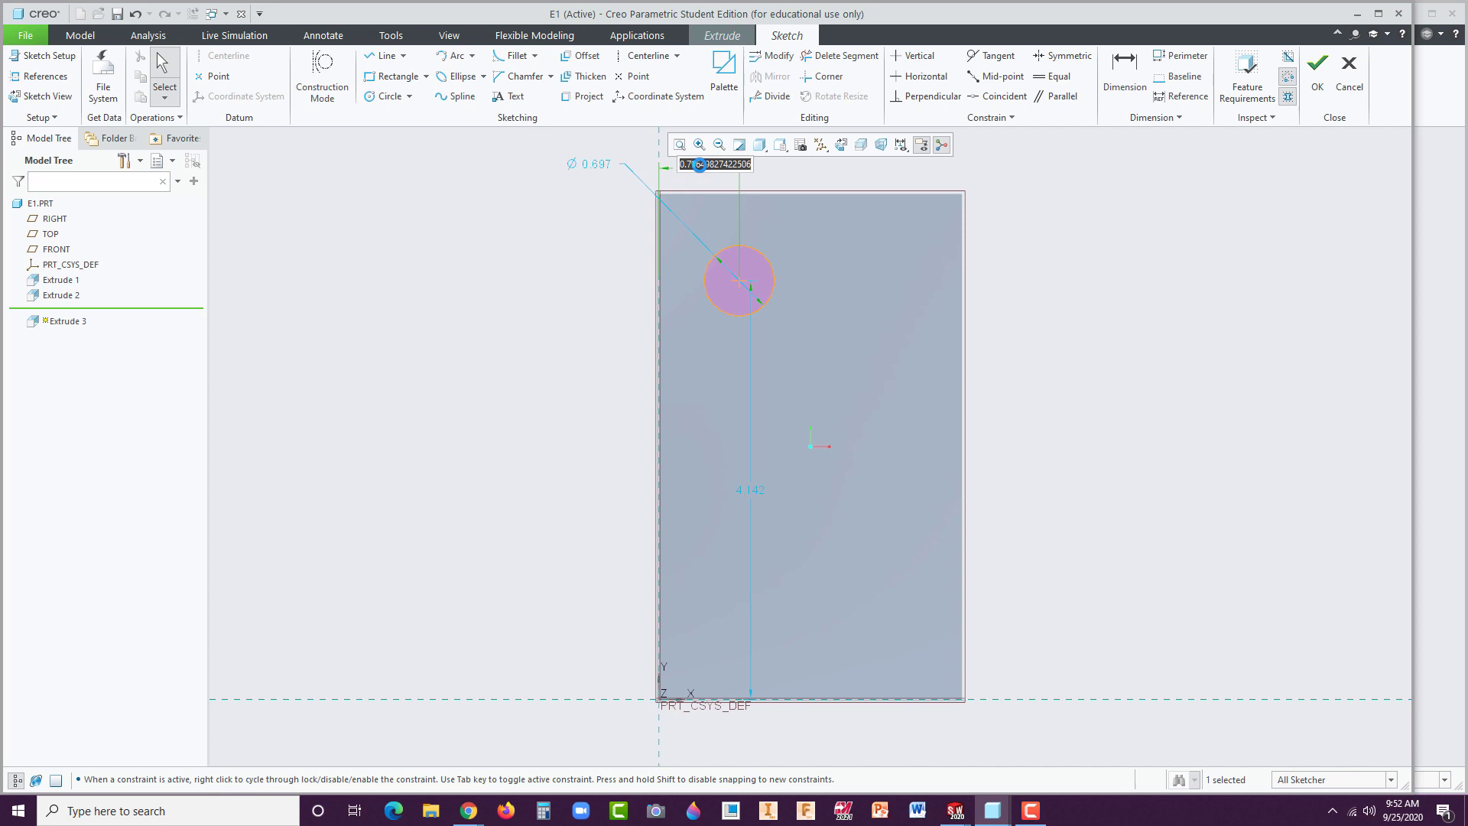
pyautogui.write('1')
pyautogui.press('Return')
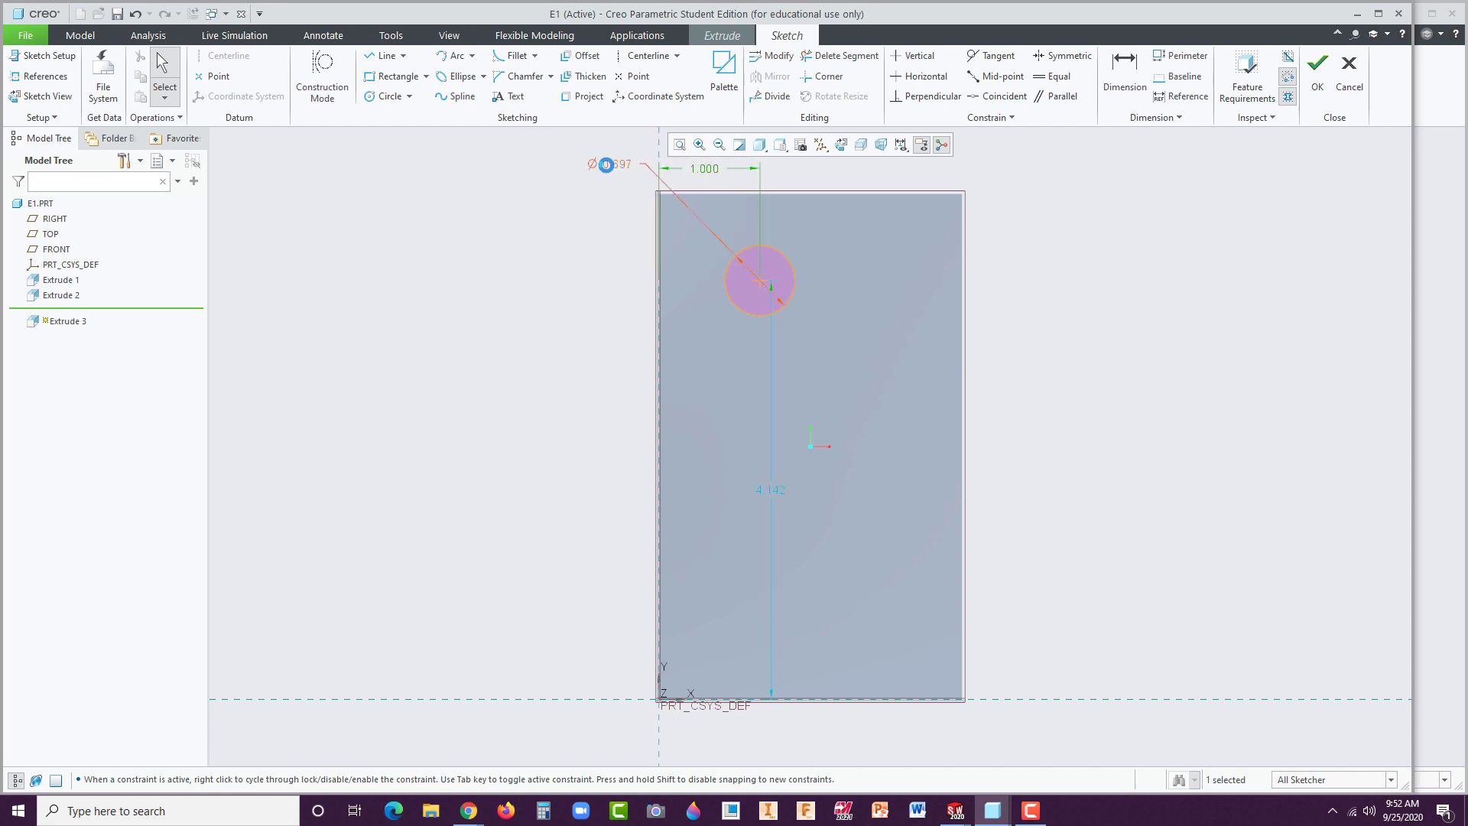
pyautogui.doubleClick(612, 165)
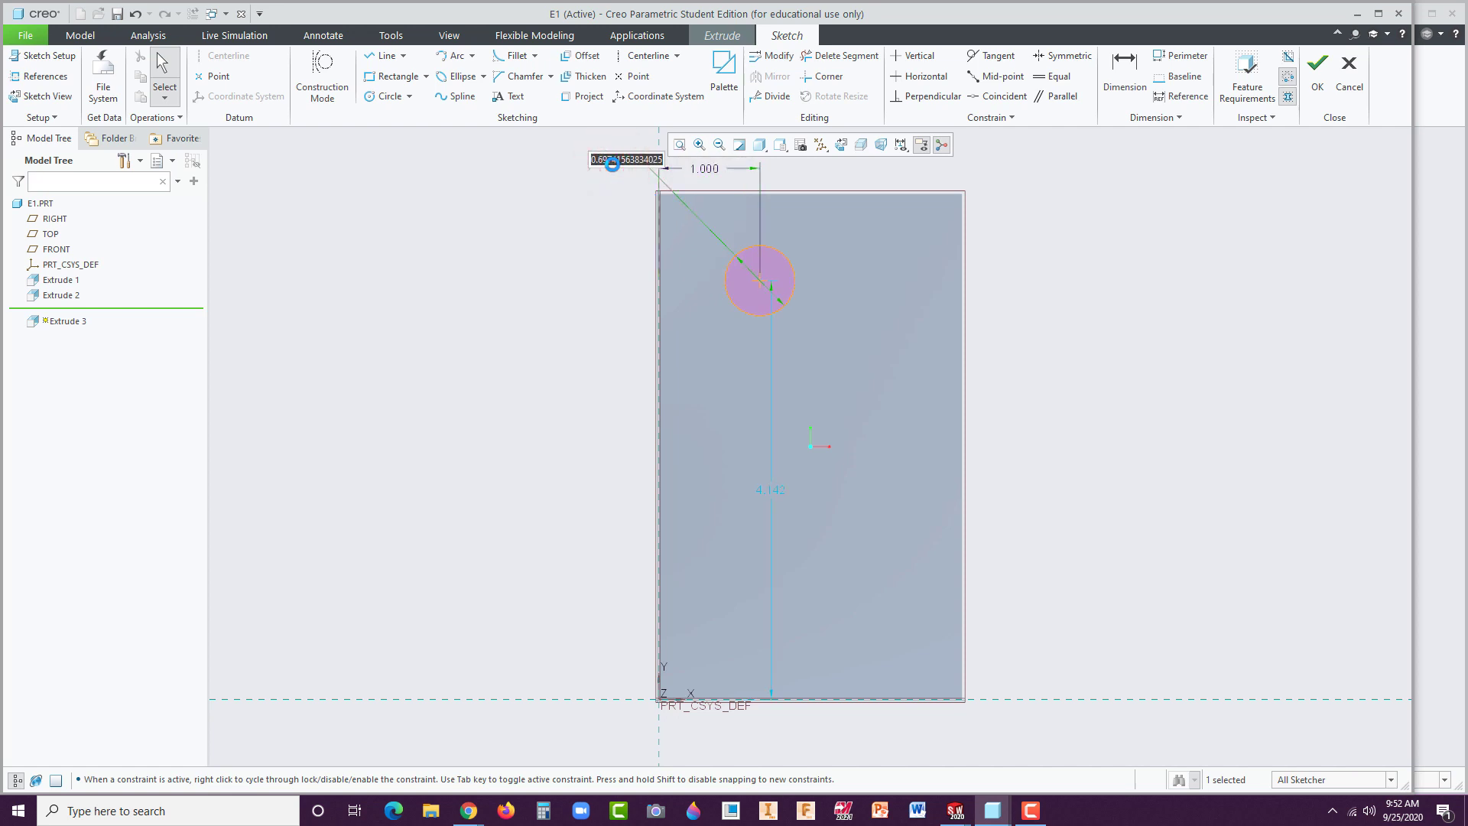
pyautogui.press('BackSpace')
pyautogui.write('.75')
pyautogui.press('Return')
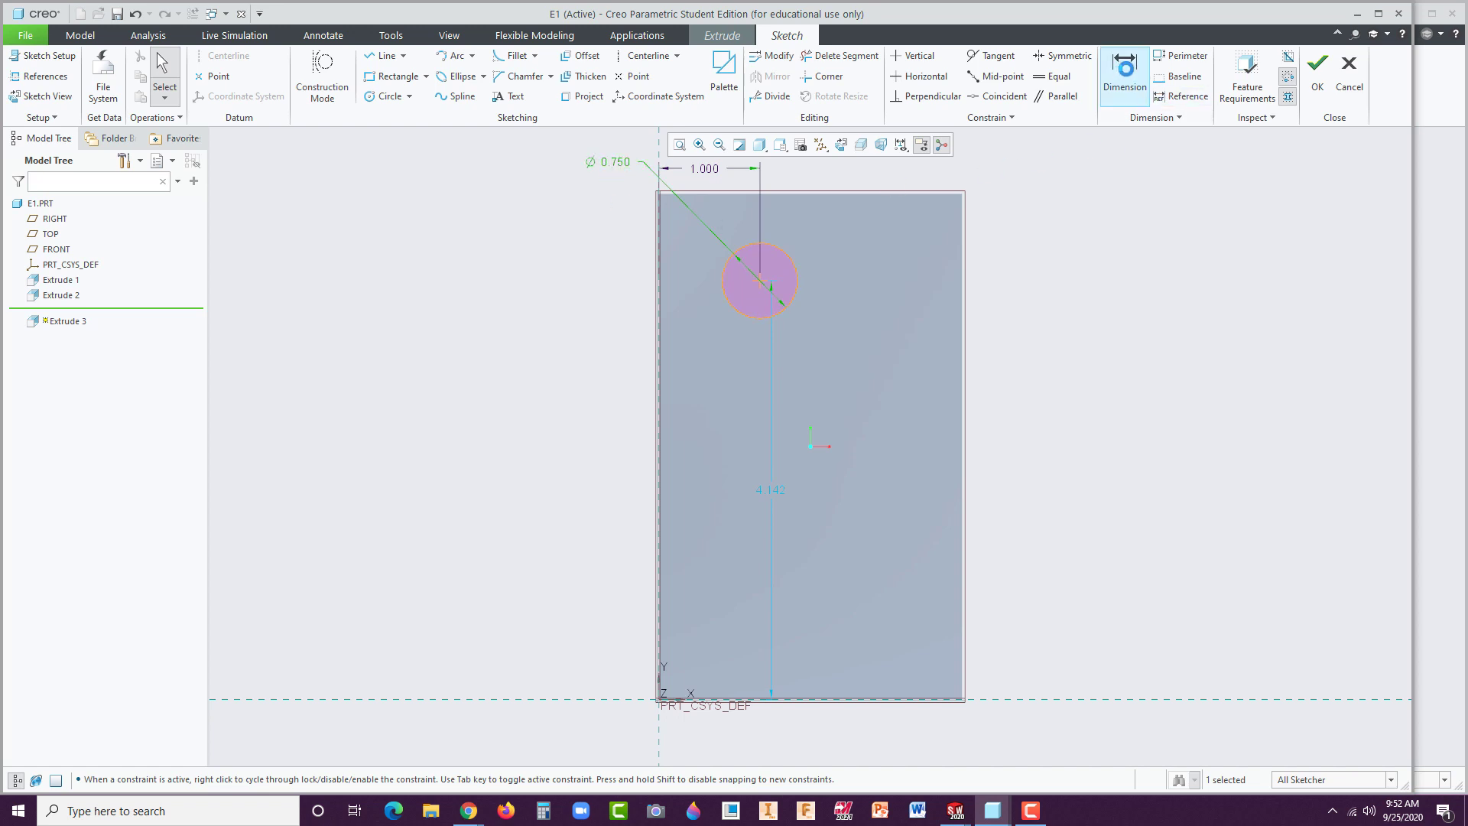
# Dimension the circle's centre from the plate's top edge, set the distance to 1 and finish the sketch.
pyautogui.click(1127, 73)
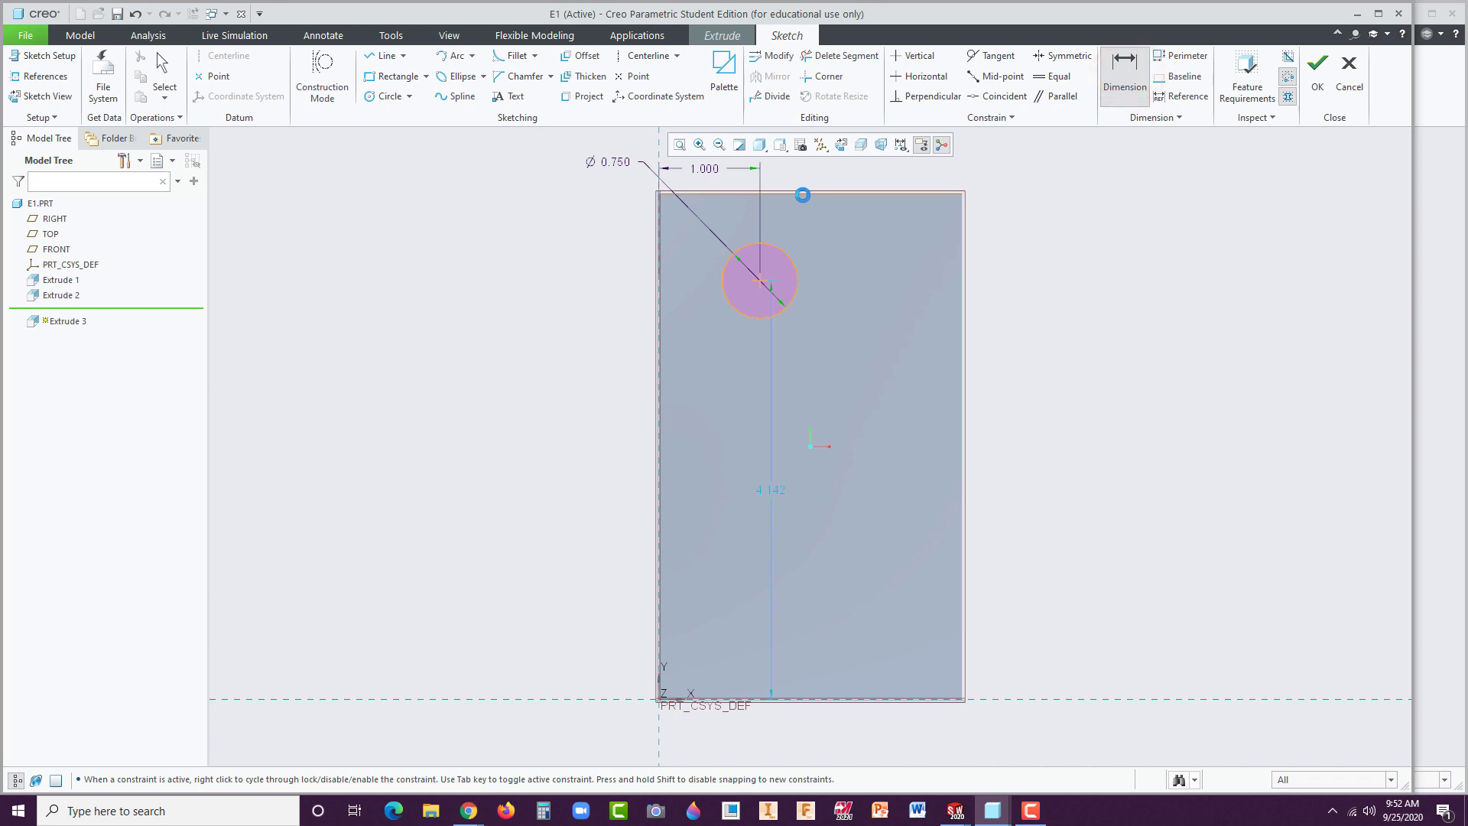
pyautogui.click(796, 192)
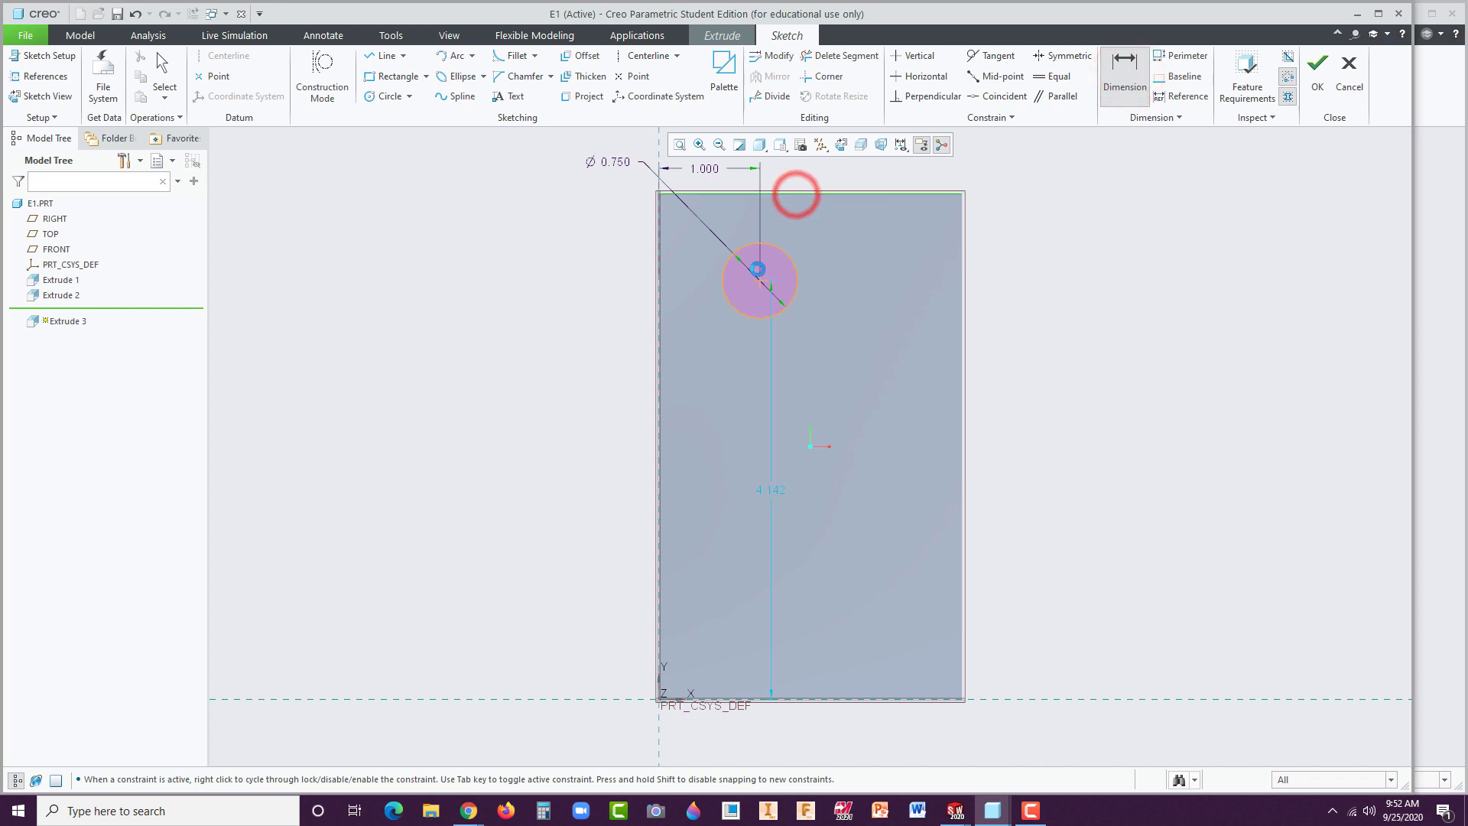
pyautogui.click(758, 280)
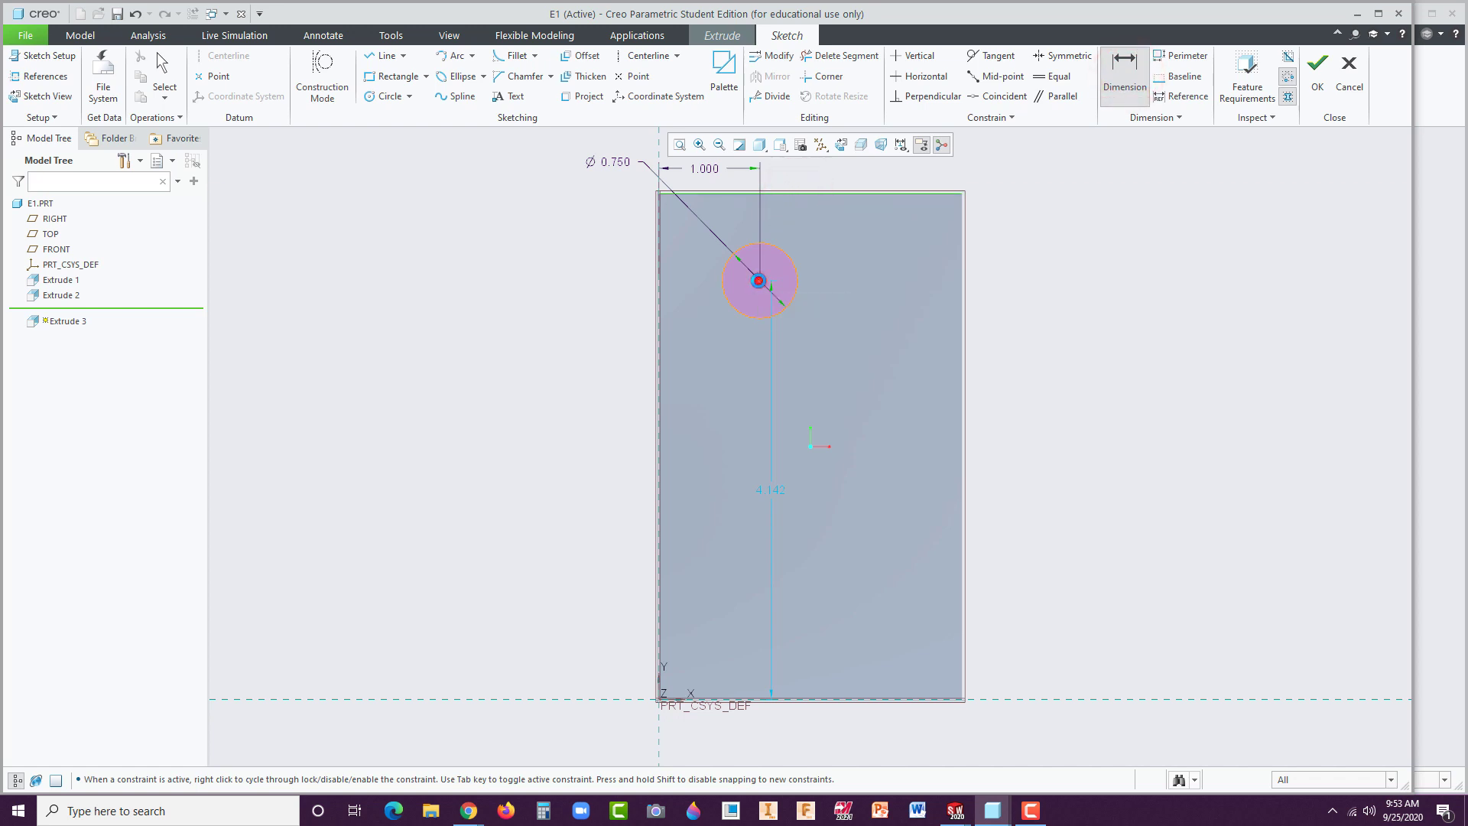
pyautogui.middleClick(610, 231)
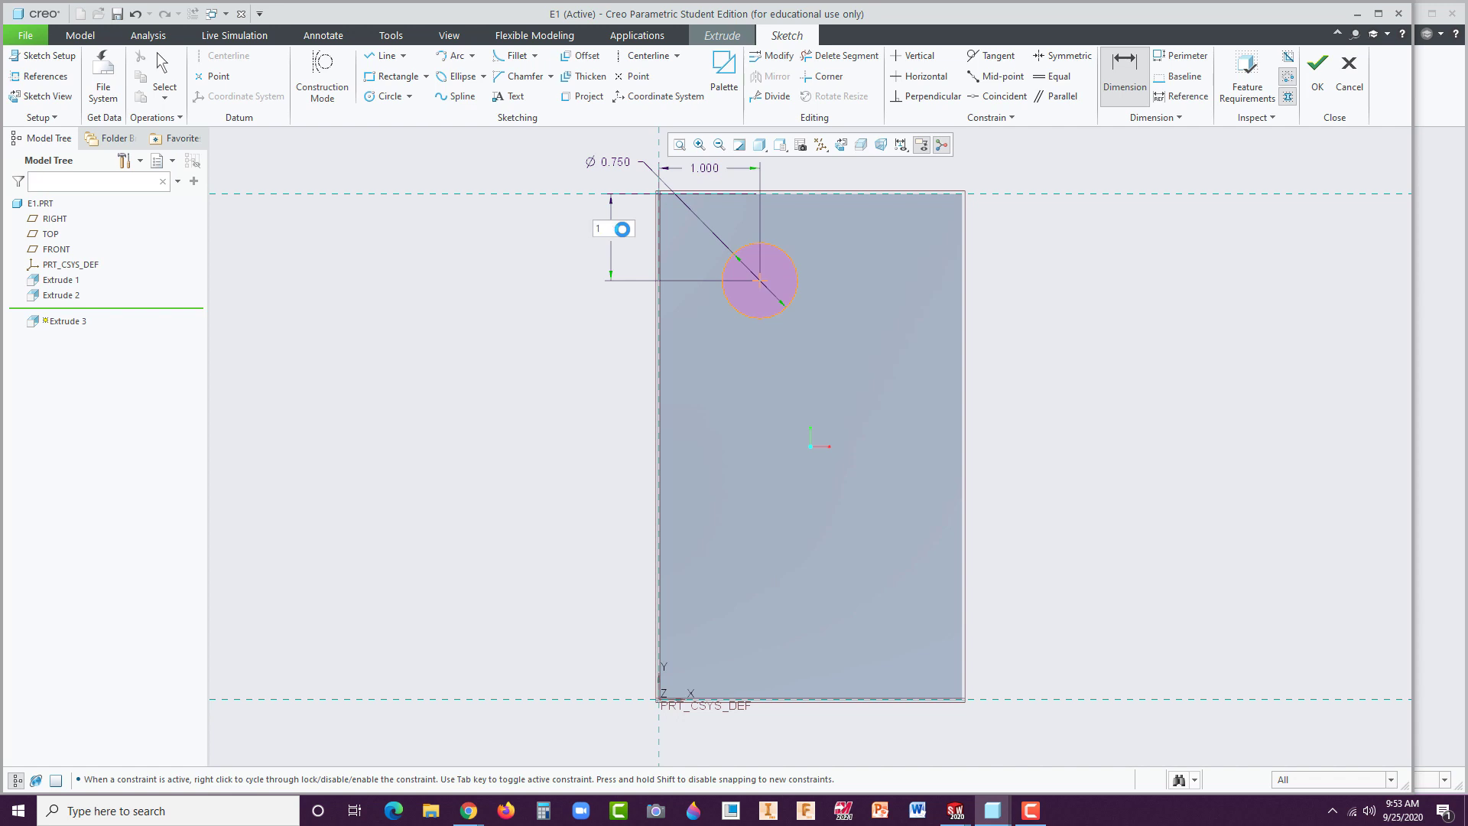
pyautogui.press('Return')
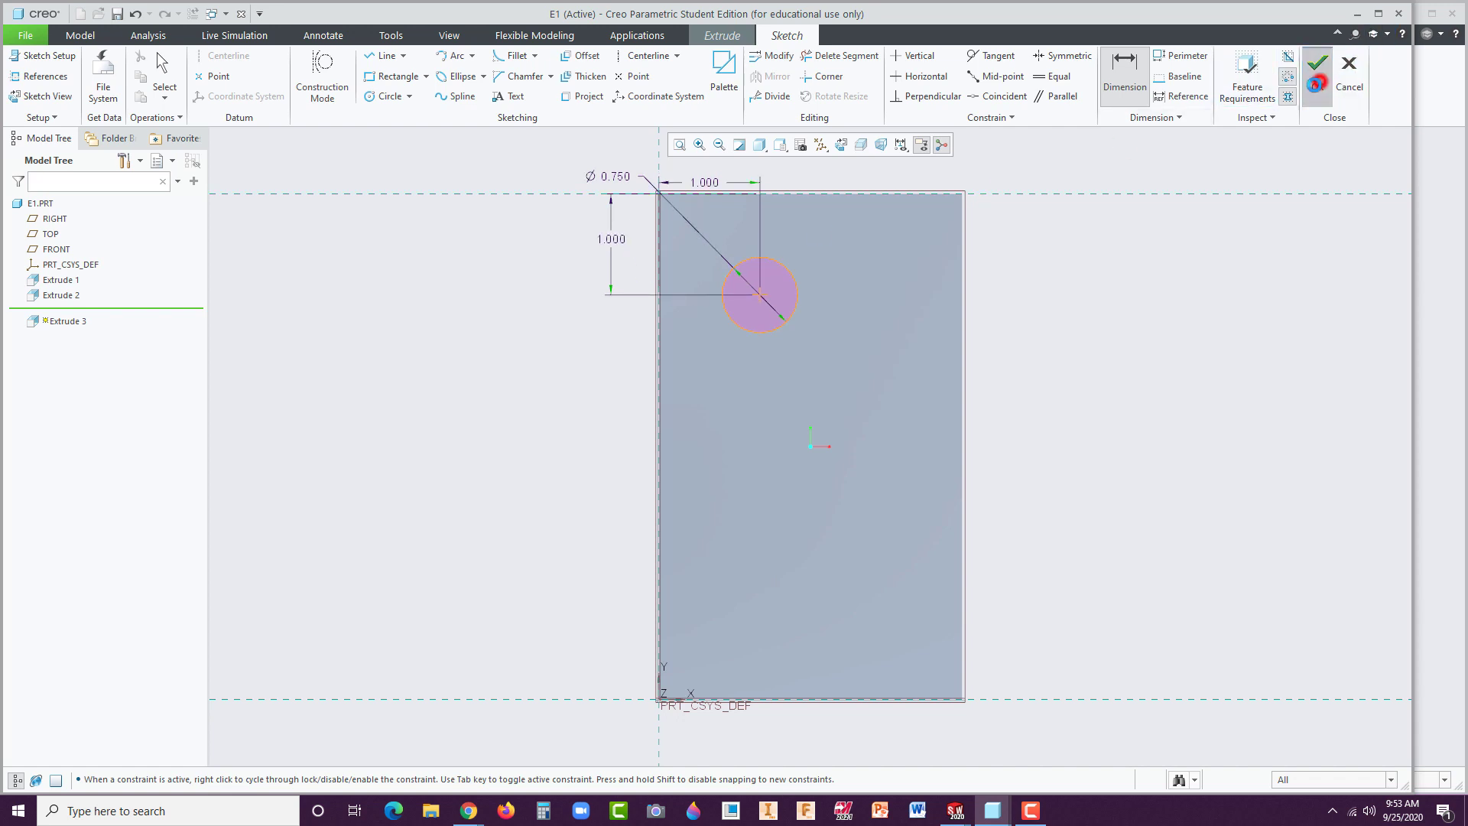
pyautogui.click(1316, 74)
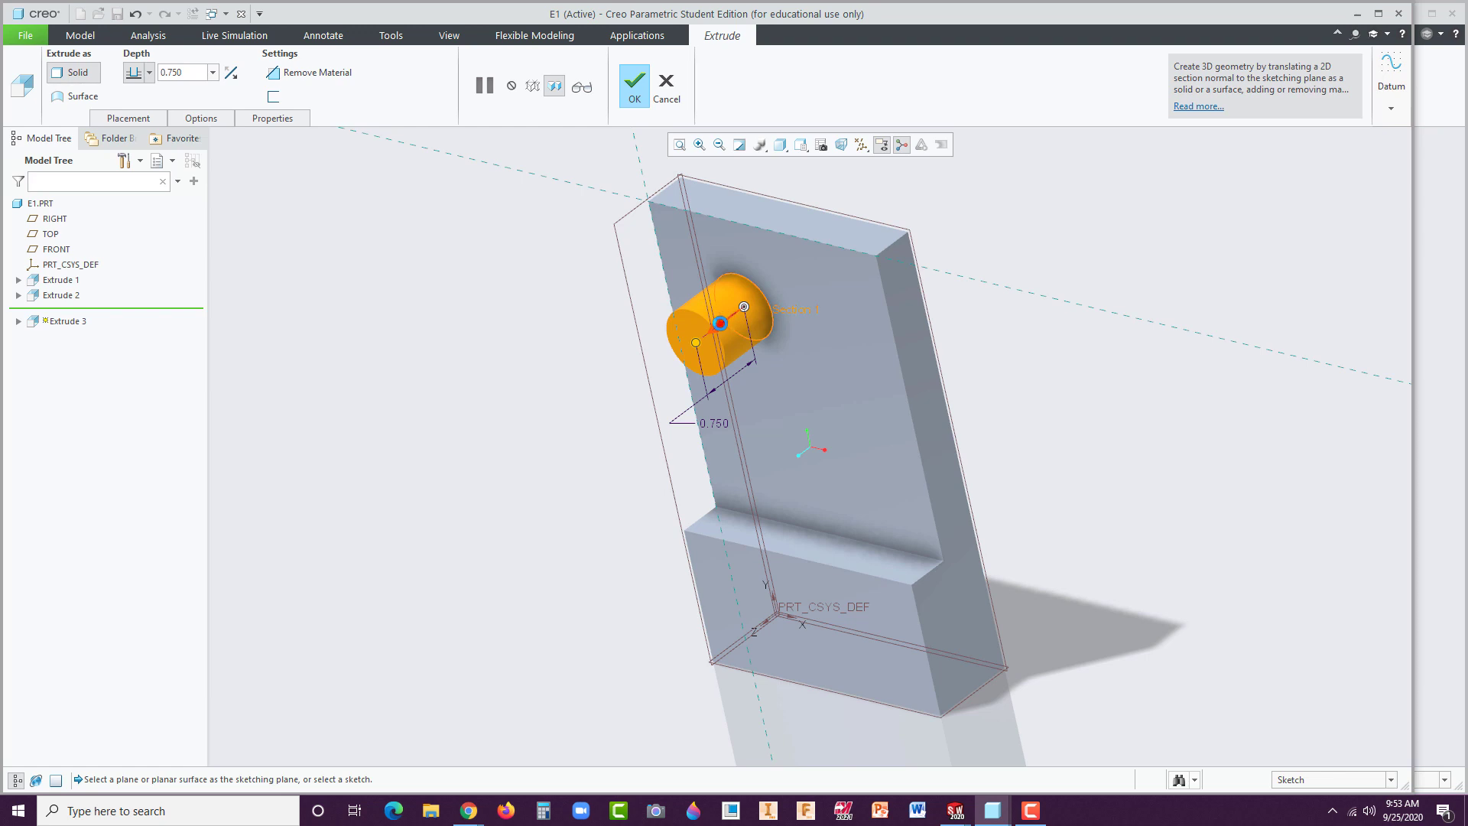
# Reverse the circle's extrusion into the plate to remove material through its full thickness and complete the hole.
pyautogui.click(720, 324)
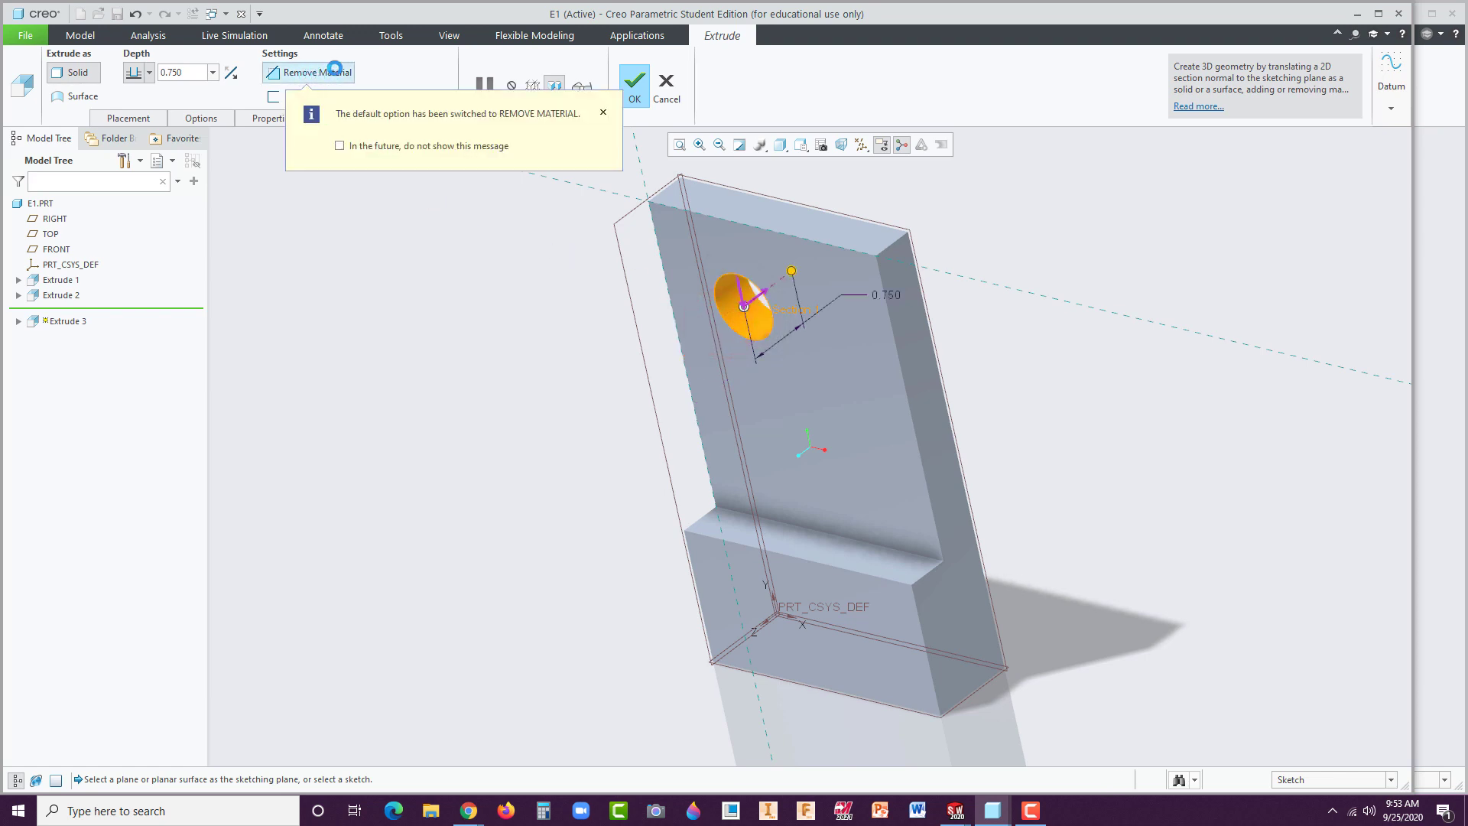
pyautogui.click(149, 73)
pyautogui.click(128, 161)
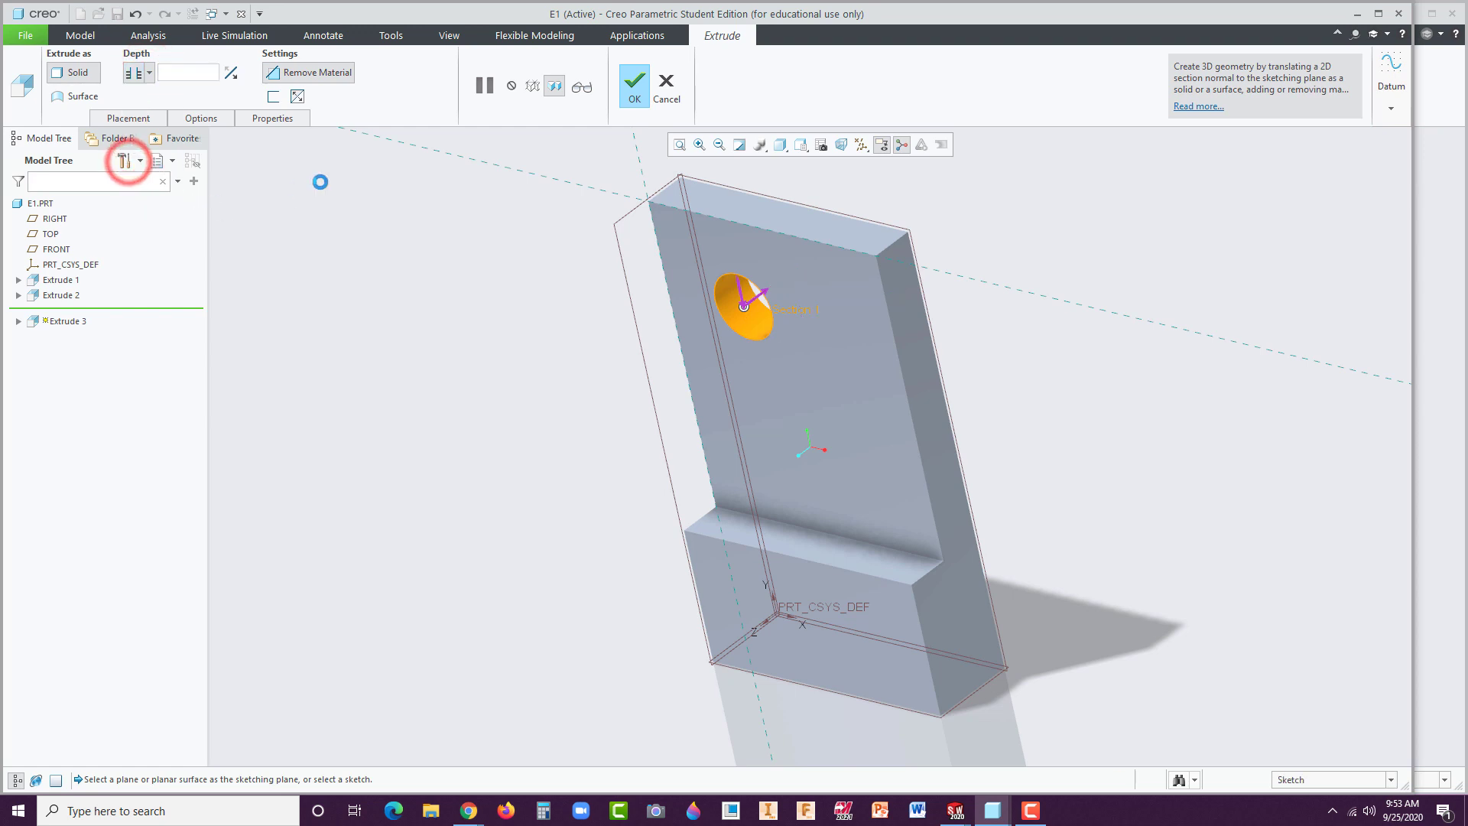
pyautogui.click(632, 95)
pyautogui.click(476, 312)
pyautogui.moveTo(551, 390)
pyautogui.mouseDown(button='middle')
pyautogui.moveTo(576, 387)
pyautogui.moveTo(561, 377)
pyautogui.moveTo(600, 429)
pyautogui.mouseUp(button='middle')
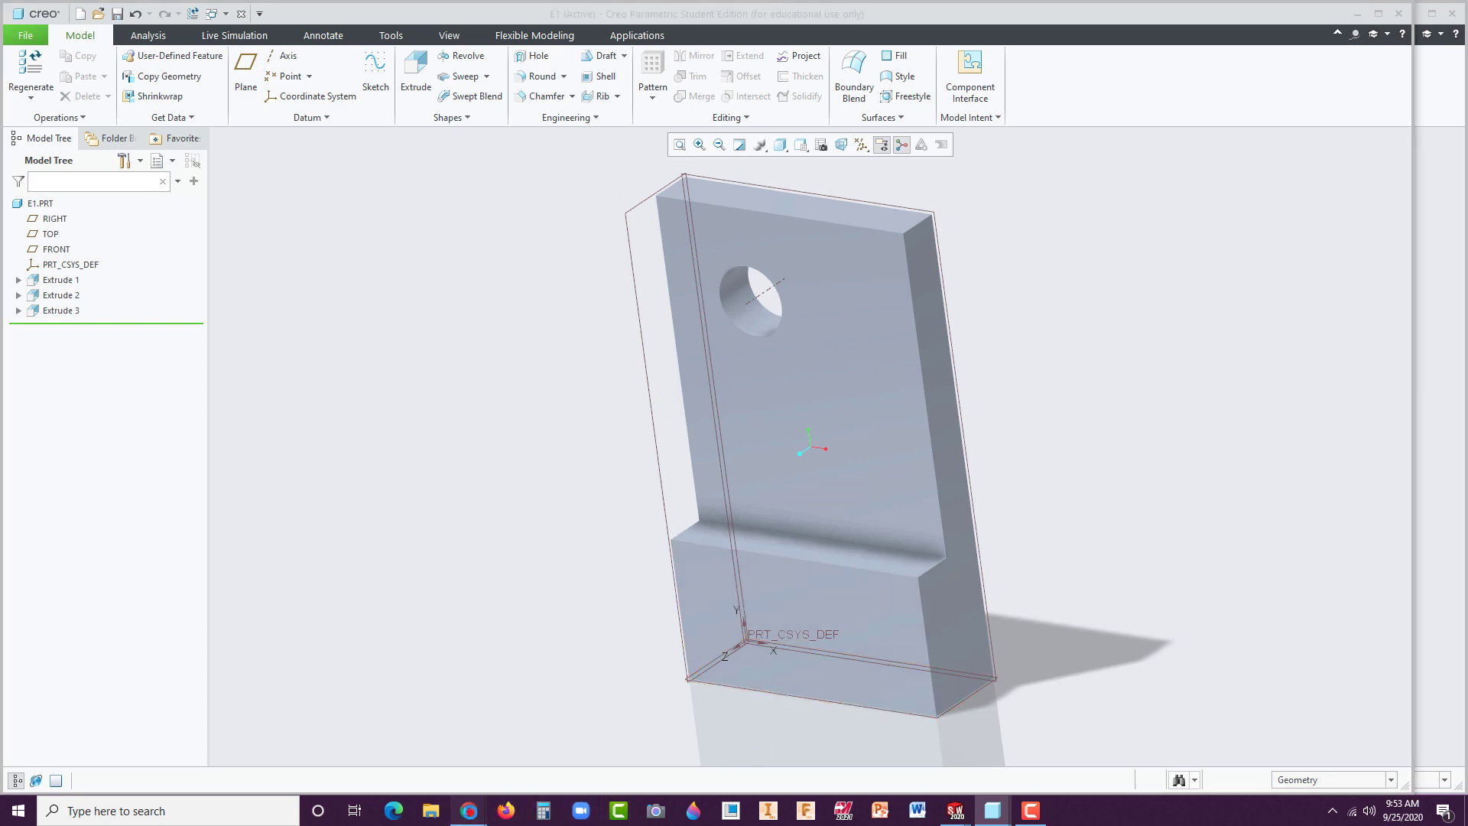
# Switch to the Creo 6.0 Basic manual in Chrome and examine the L1 and LAB 1B exercise drawings on pages 24 and 25.
pyautogui.moveTo(468, 811)
pyautogui.click(557, 770)
pyautogui.scroll(-20, 1143, 389)
pyautogui.scroll(-12, 1142, 389)
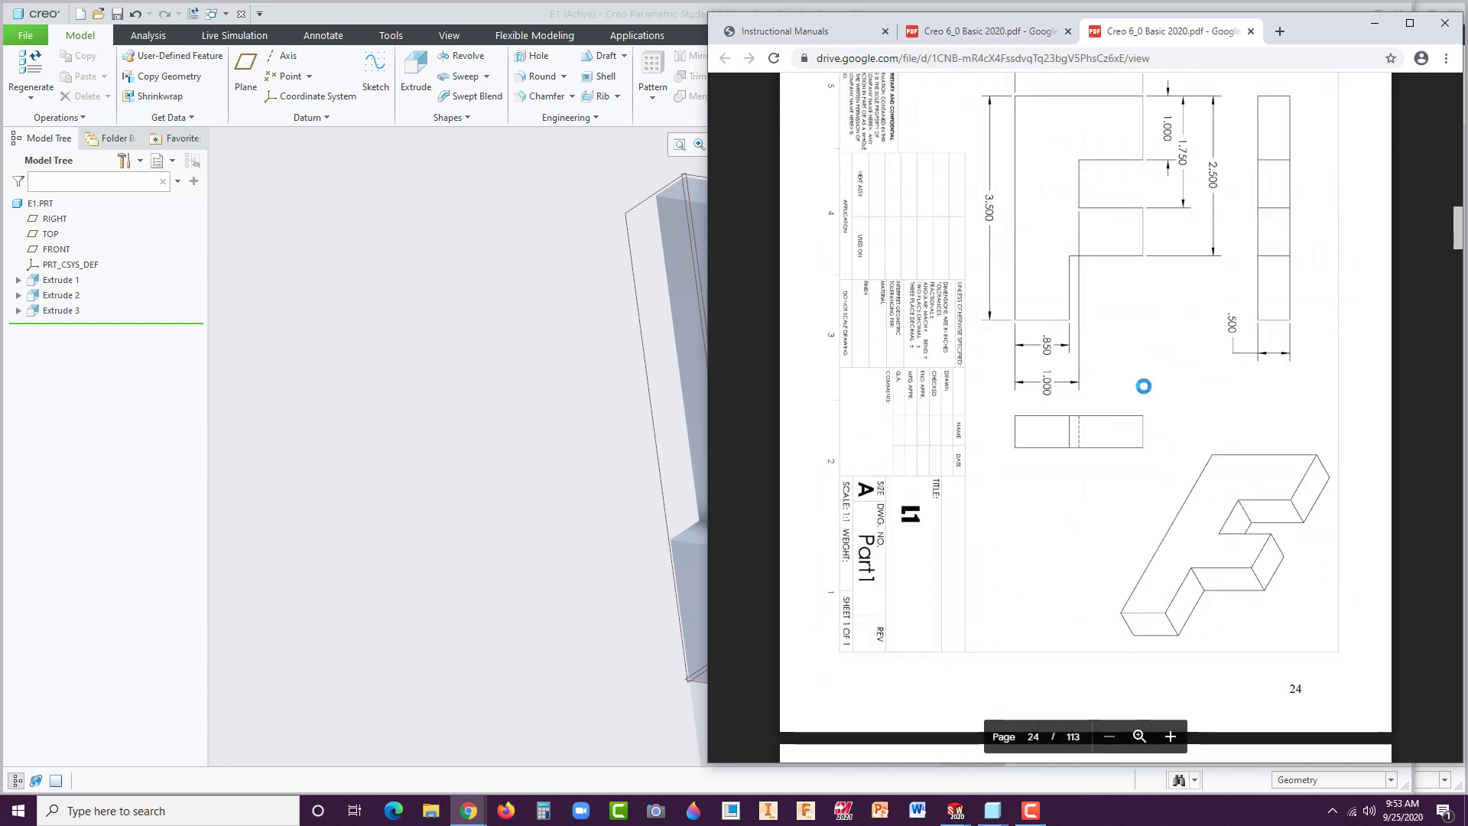
pyautogui.scroll(-6, 1143, 386)
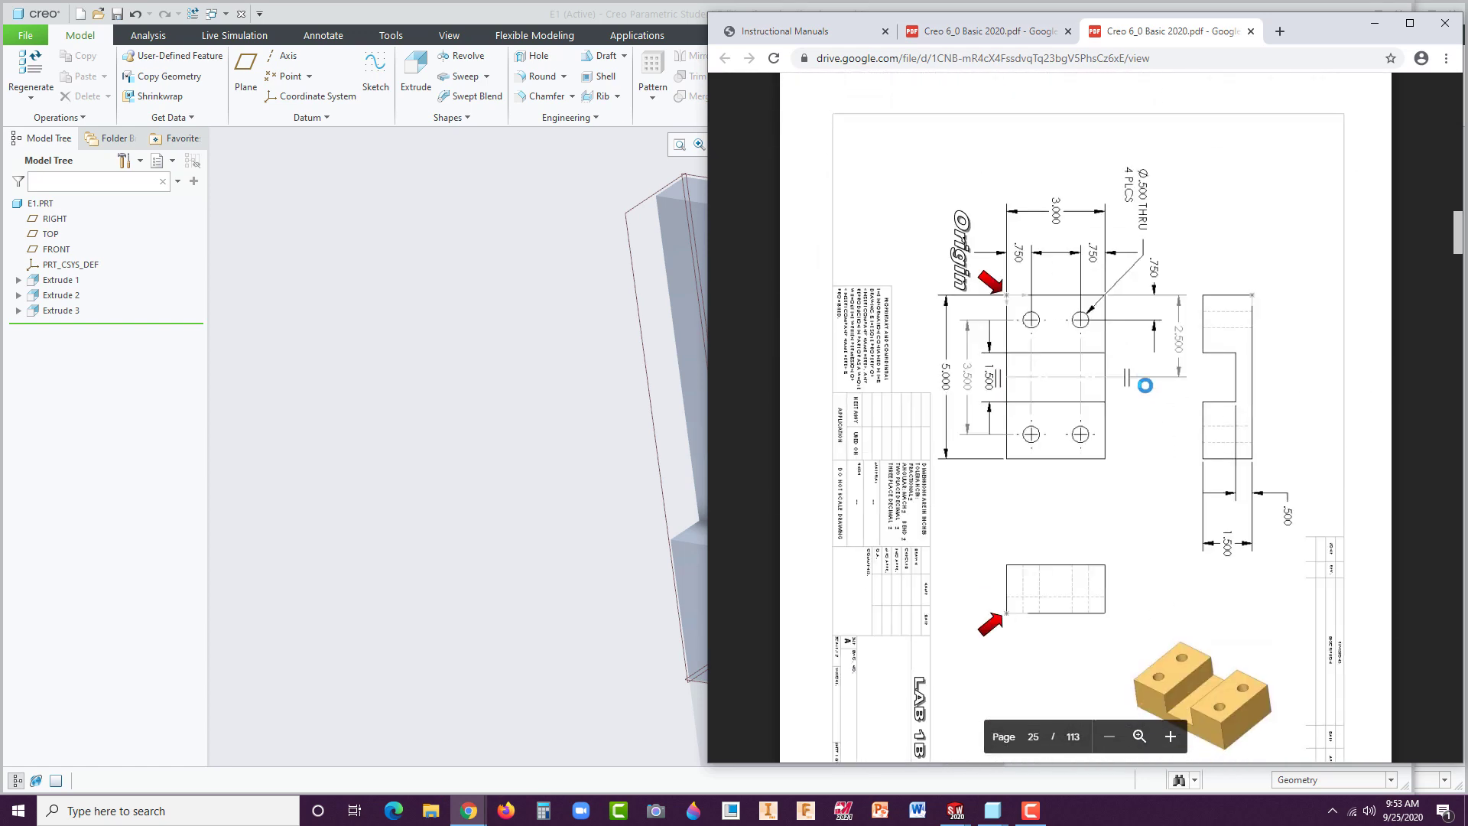
pyautogui.scroll(3, 1146, 385)
pyautogui.scroll(-3, 1145, 384)
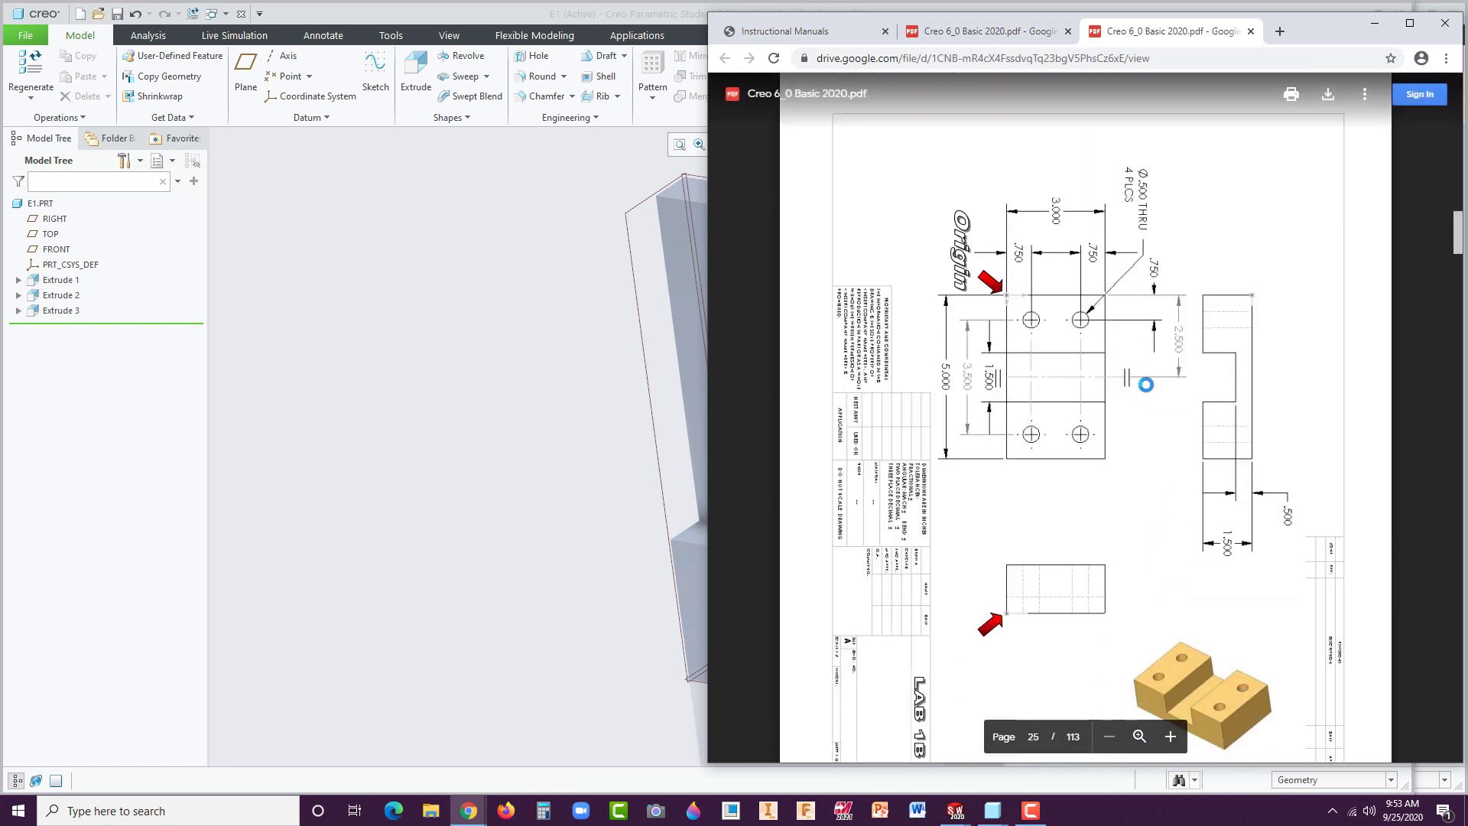
pyautogui.scroll(8, 1145, 385)
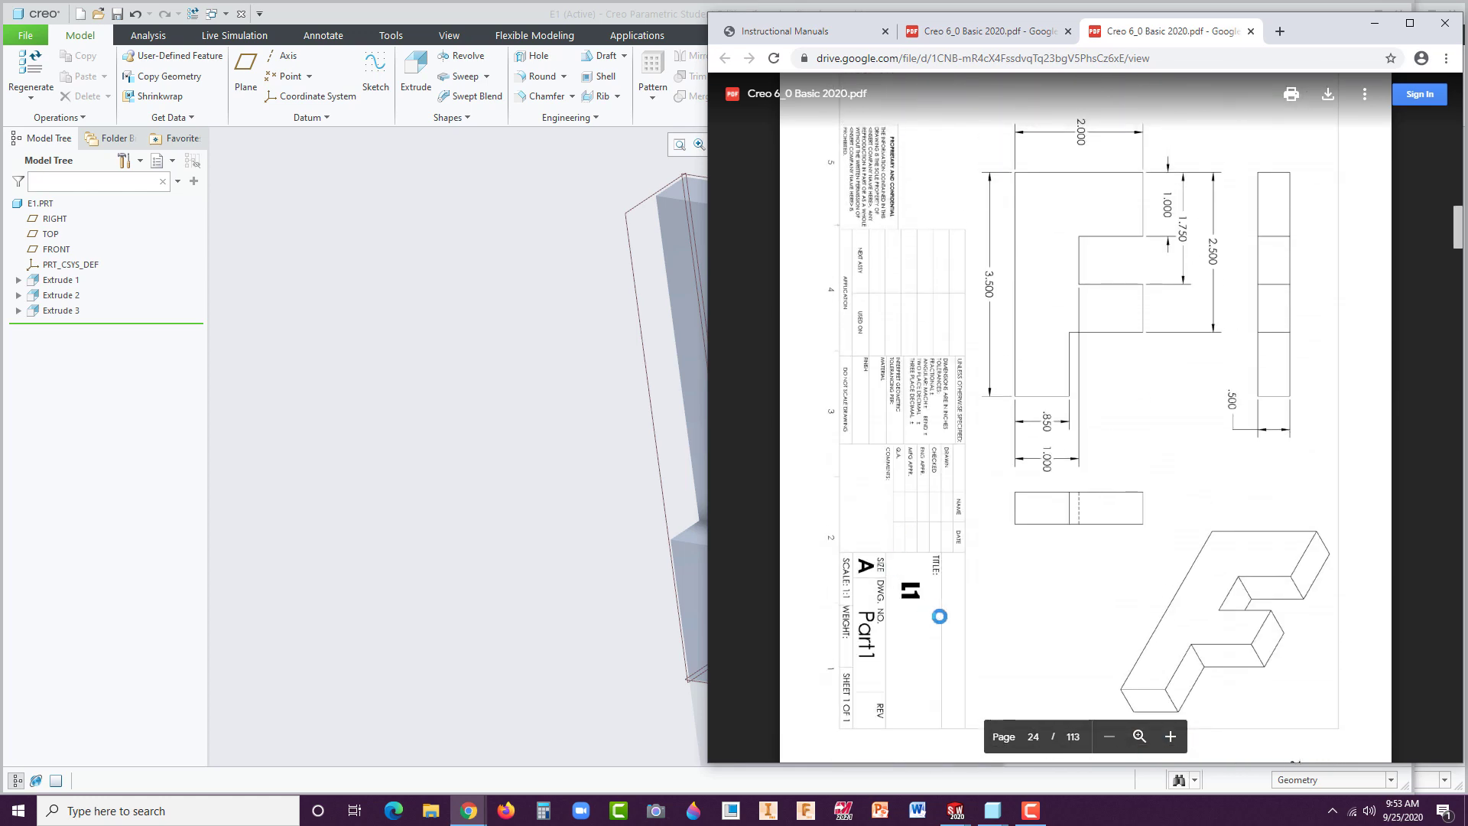
pyautogui.scroll(-6, 945, 587)
pyautogui.scroll(1, 964, 555)
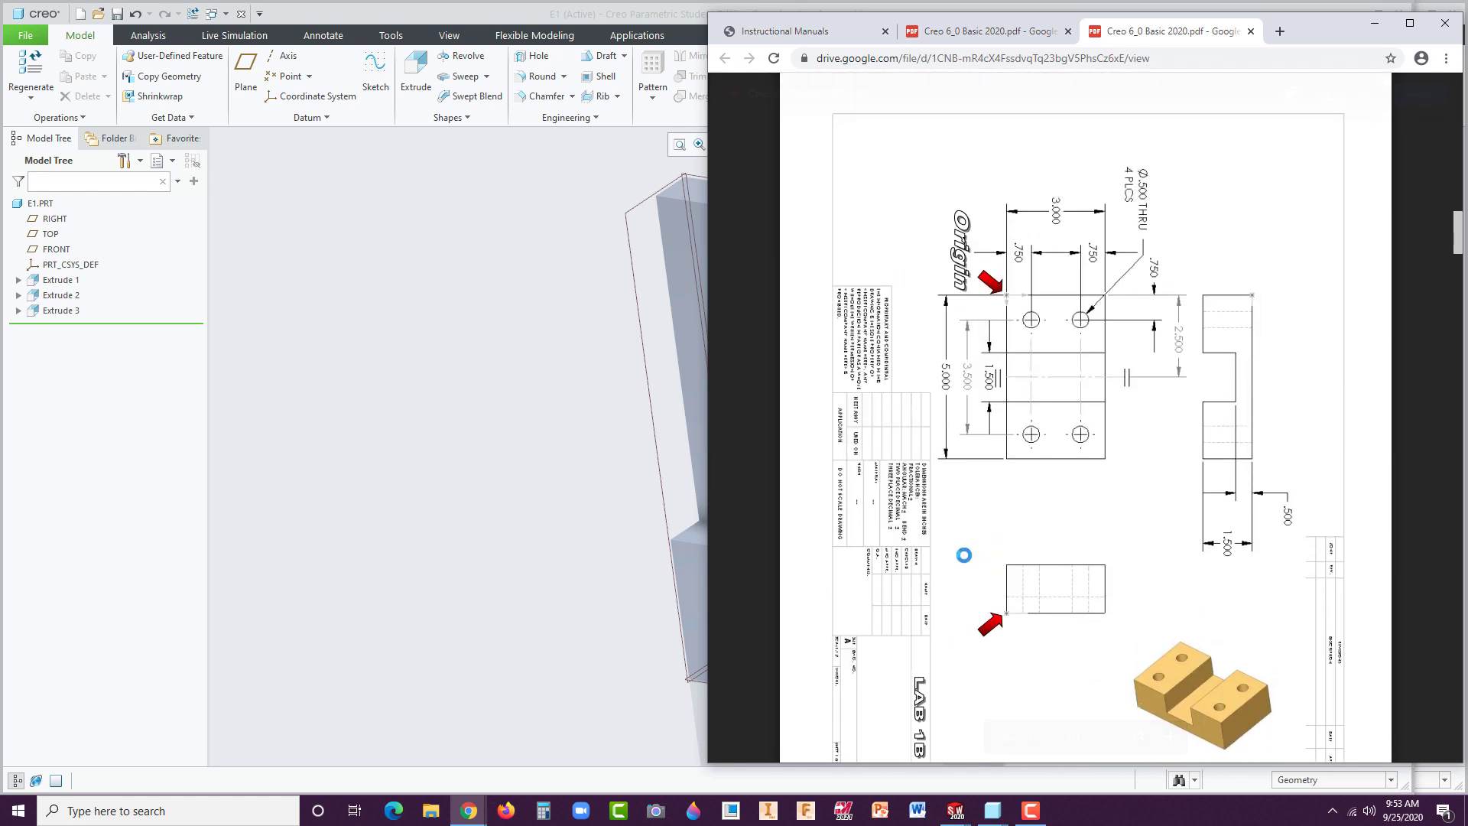
pyautogui.scroll(8, 966, 551)
pyautogui.scroll(-1, 970, 406)
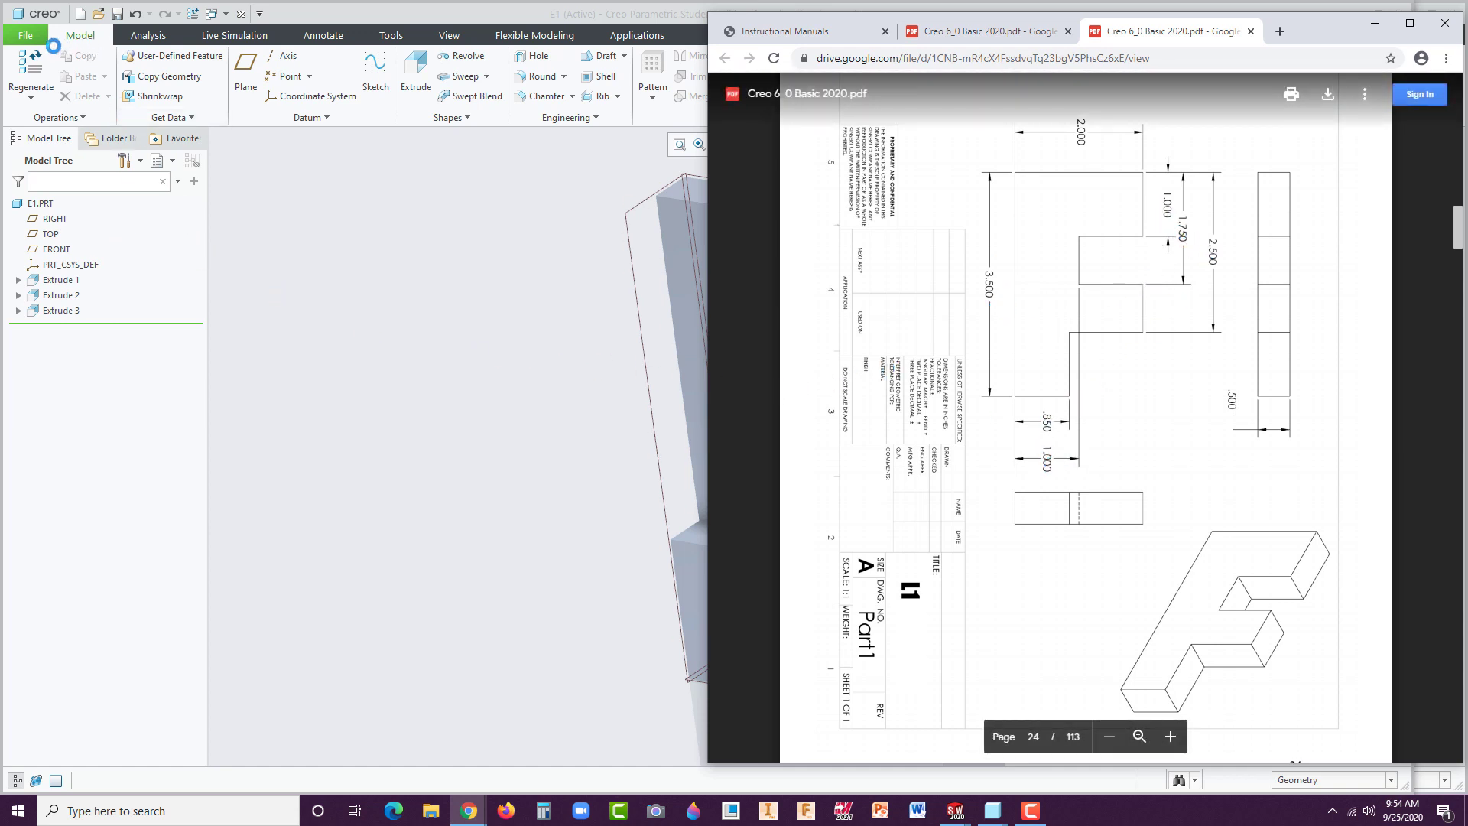
# Switch back to Creo Parametric and create a new solid part named L1 using the default template.
pyautogui.click(81, 13)
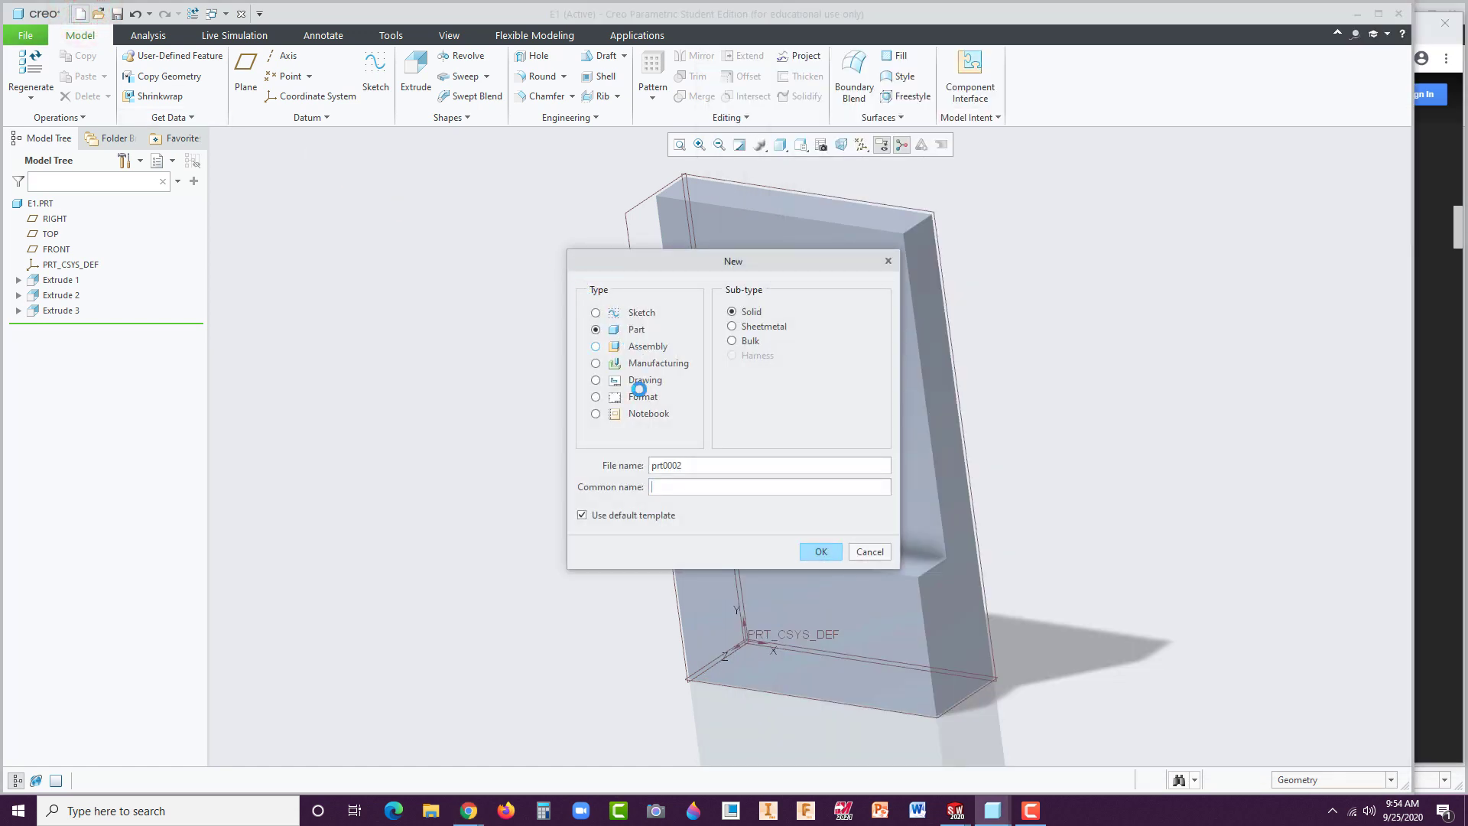
pyautogui.doubleClick(688, 462)
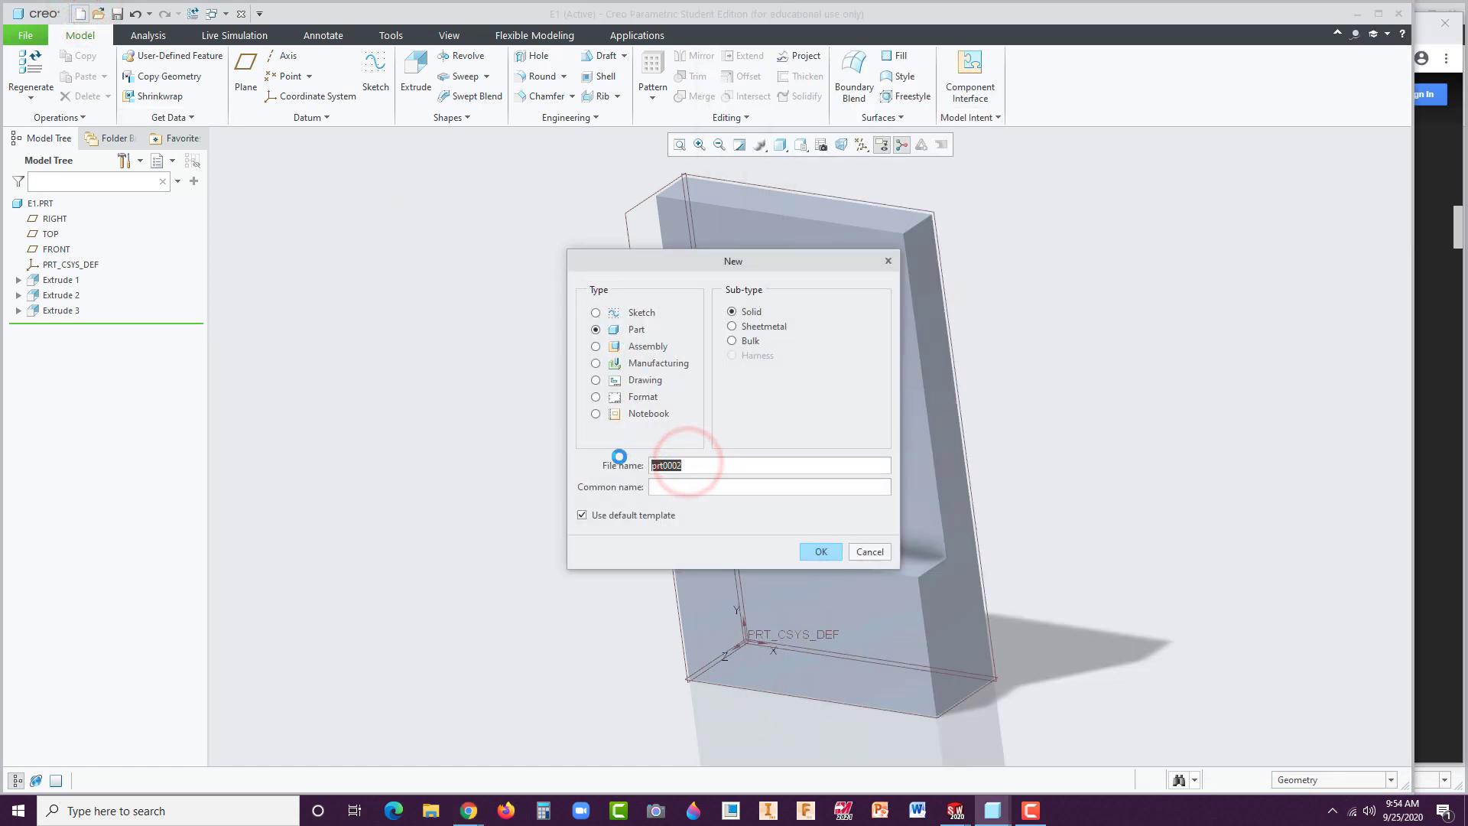
pyautogui.write('L1')
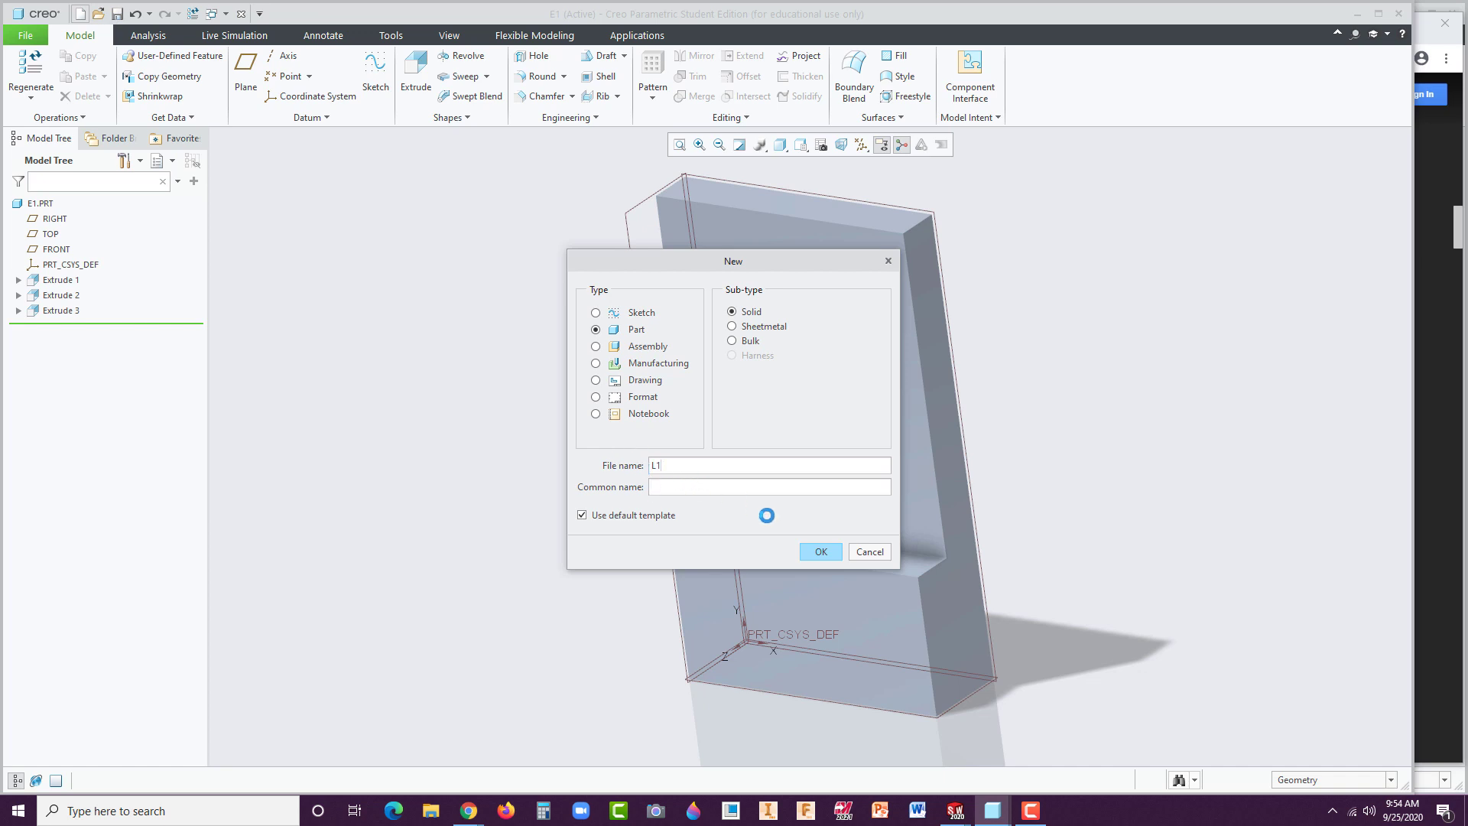
pyautogui.click(816, 552)
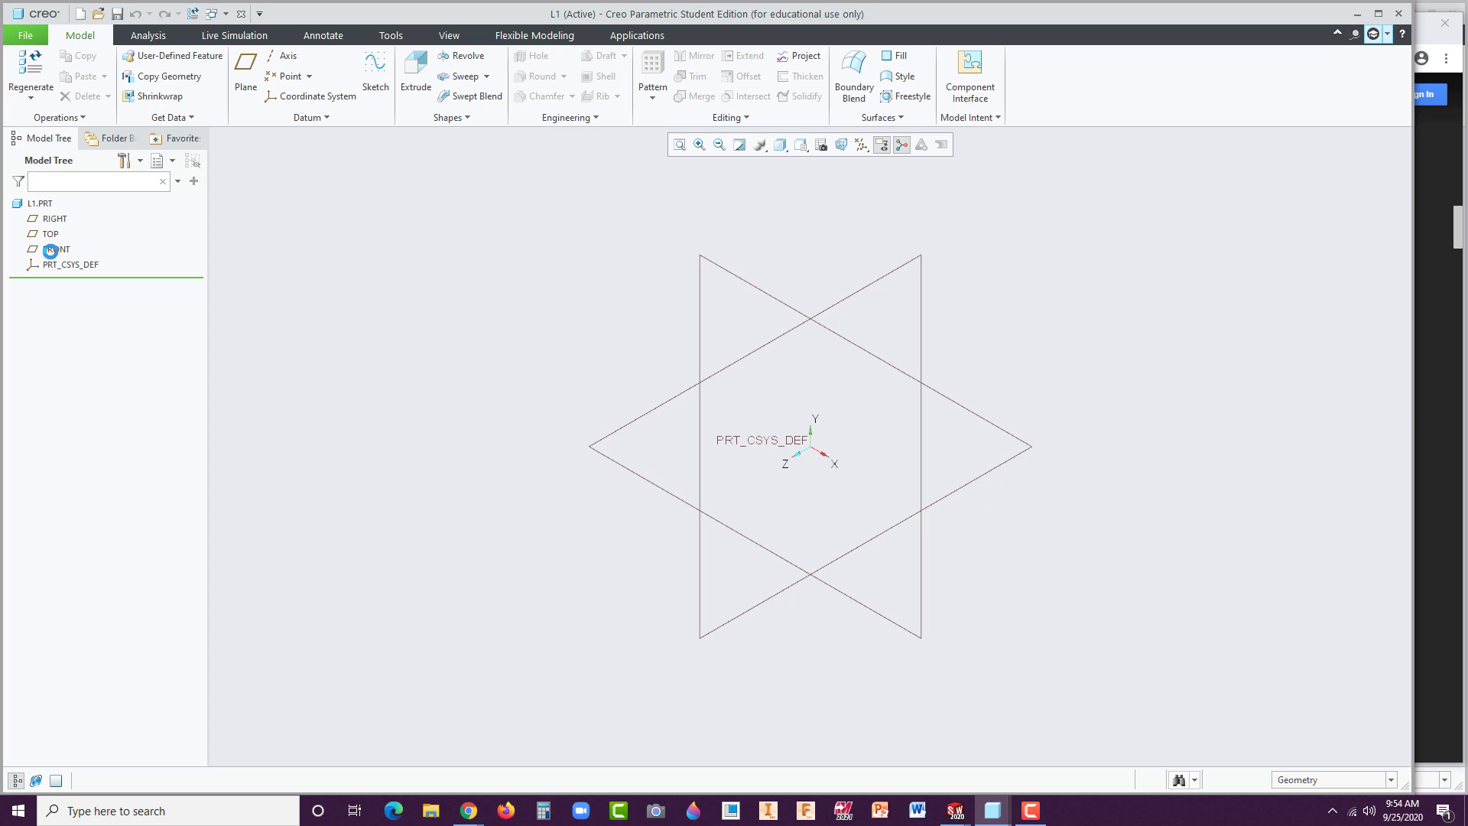
# Start an extrusion sketch on the FRONT plane and draw a horizontal base line running from the origin along positive X.
pyautogui.click(50, 250)
pyautogui.click(80, 179)
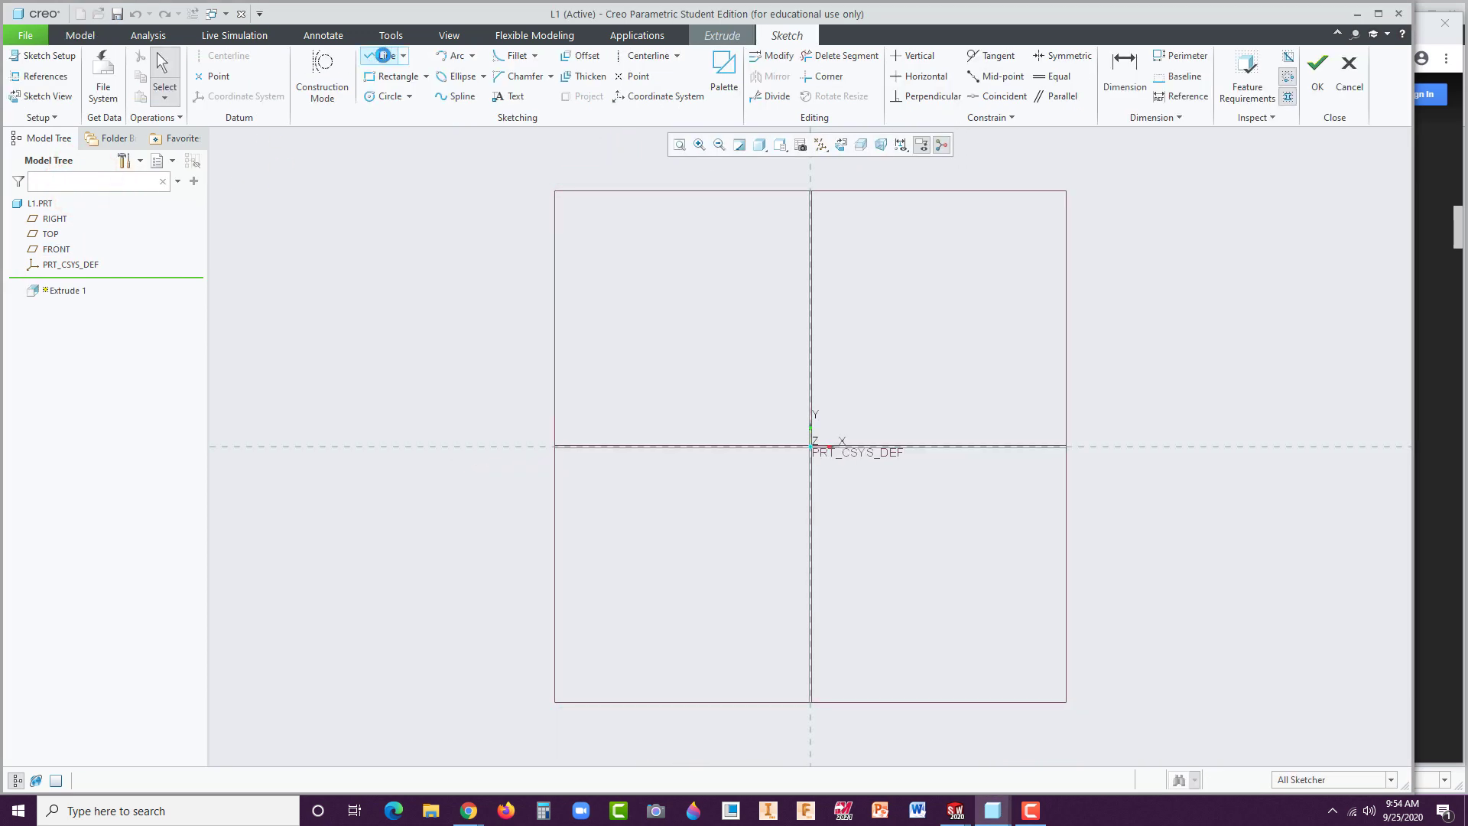
pyautogui.click(383, 55)
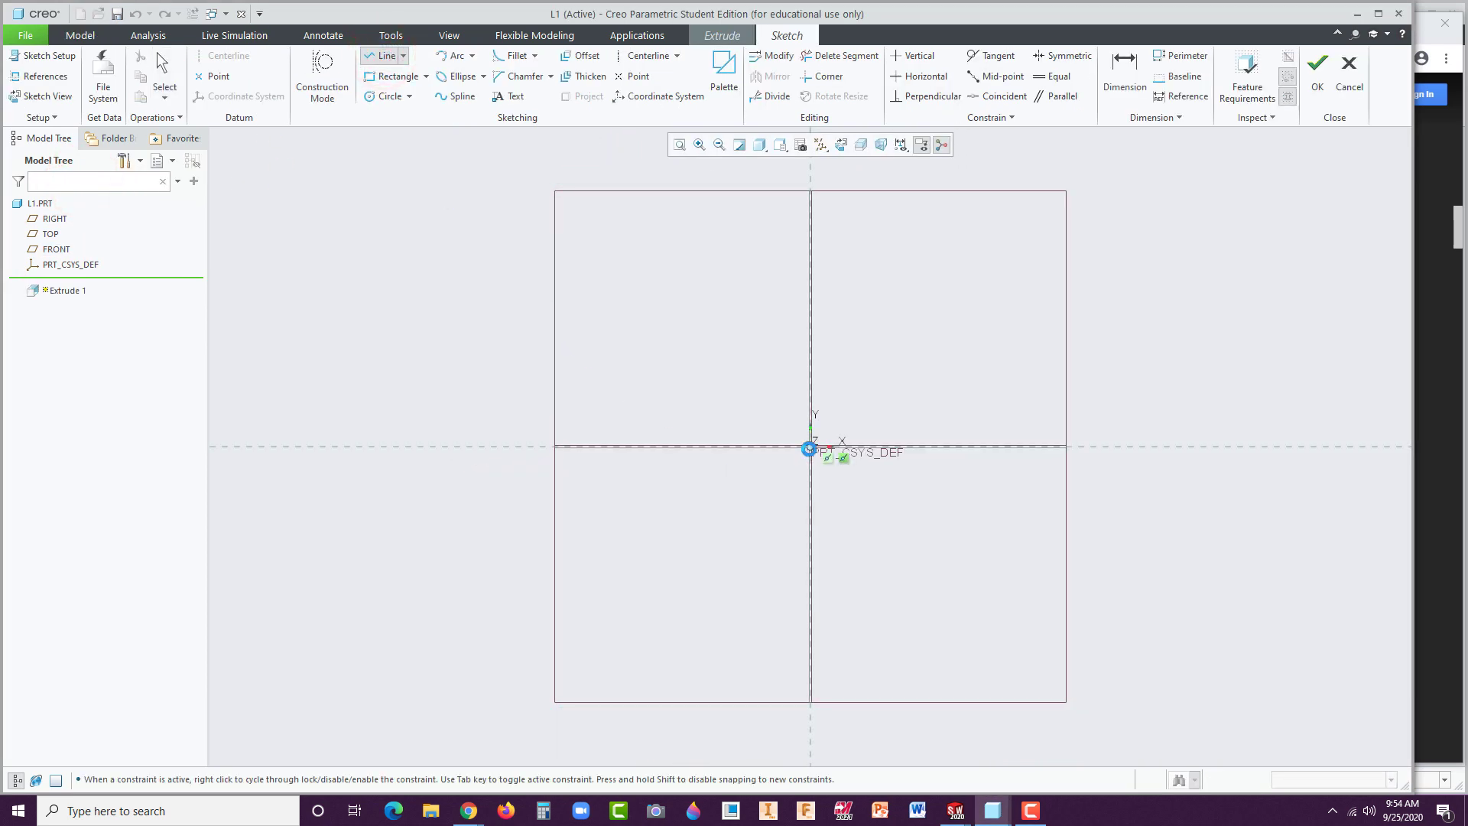
pyautogui.click(809, 448)
pyautogui.click(919, 447)
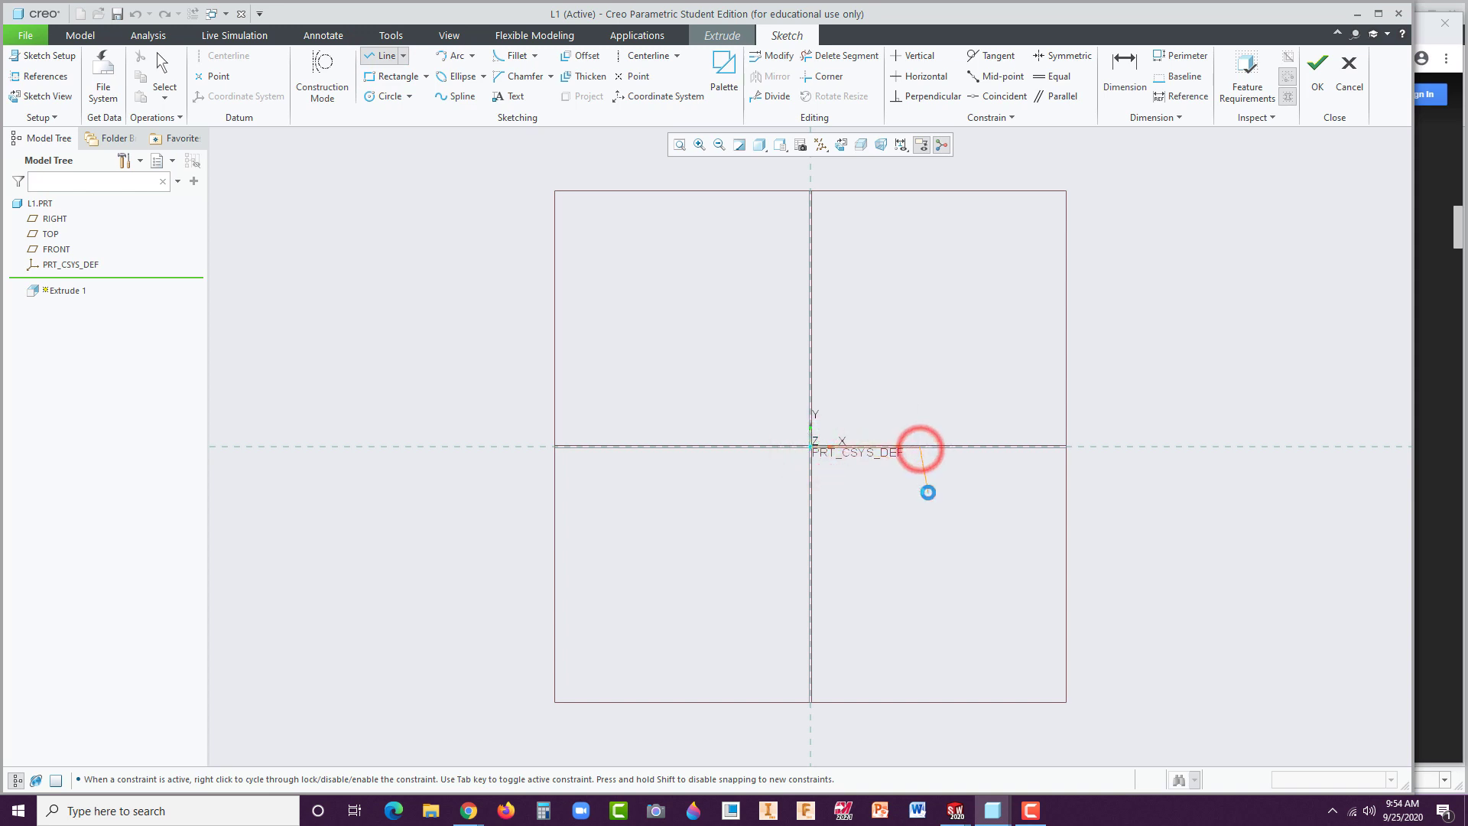
pyautogui.middleClick(928, 489)
# Place the base line's dimension below it and set its length to 3.5.
pyautogui.moveTo(864, 438); pyautogui.dragTo(874, 465)
pyautogui.doubleClick(875, 464)
pyautogui.write('3')
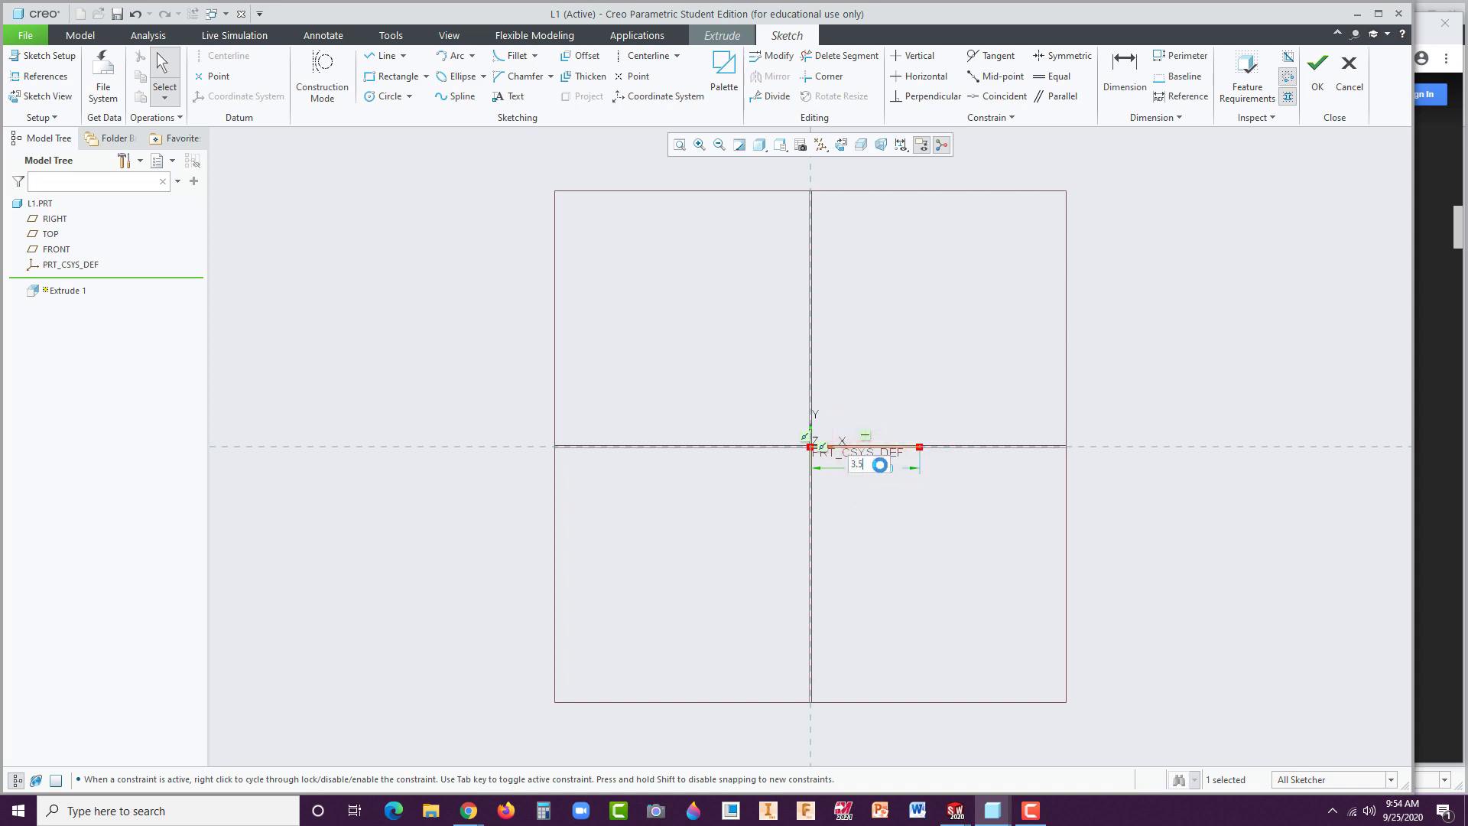
pyautogui.write('.5')
pyautogui.press('Return')
pyautogui.click(679, 144)
pyautogui.moveTo(822, 698); pyautogui.dragTo(806, 233)
pyautogui.click(679, 144)
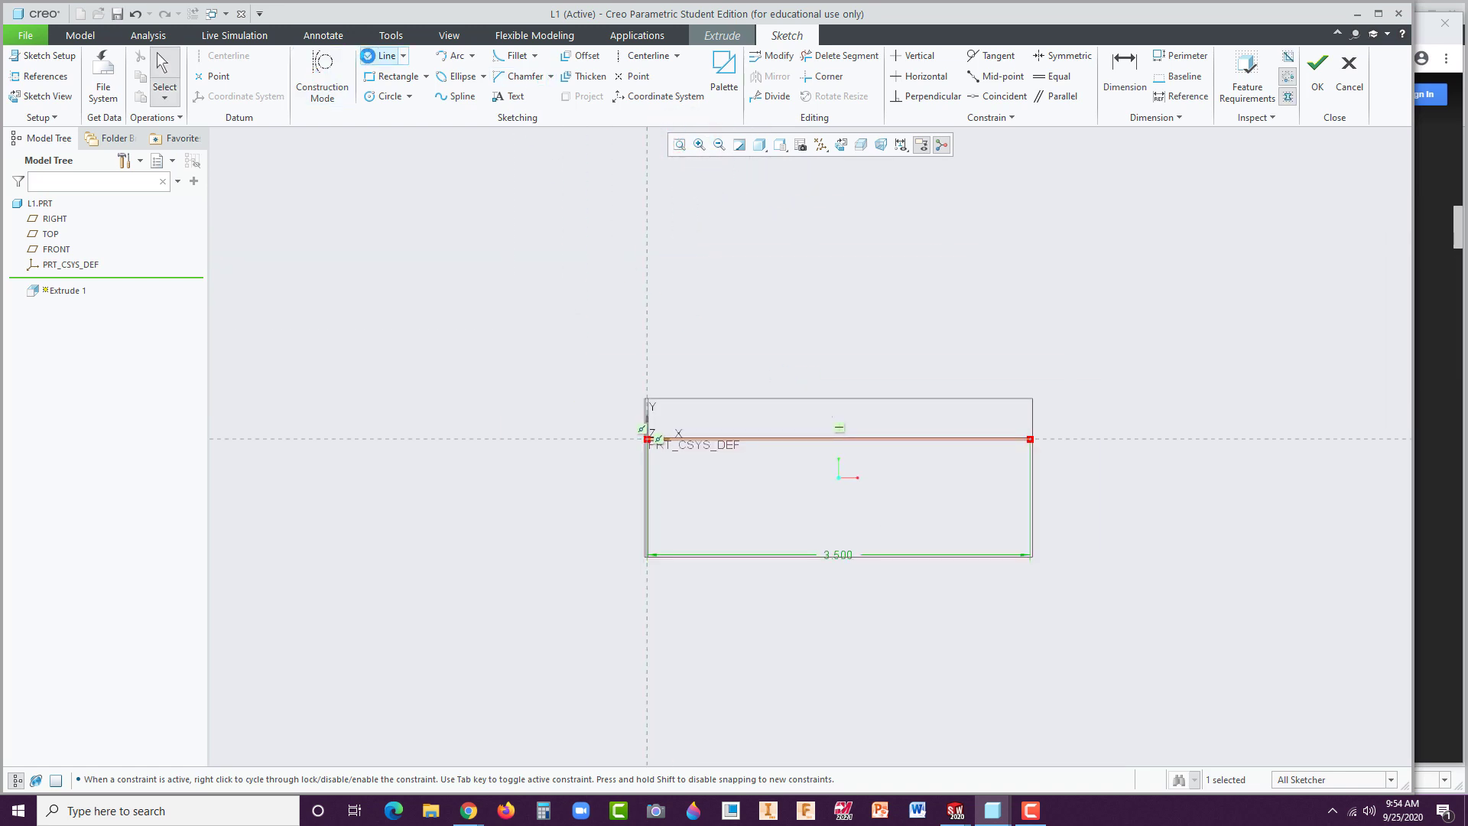
# Draw the closed stepped outline above the base line, about 1.68 high, with two equal-height uprights, a slot between them and a lower end step.
pyautogui.click(368, 55)
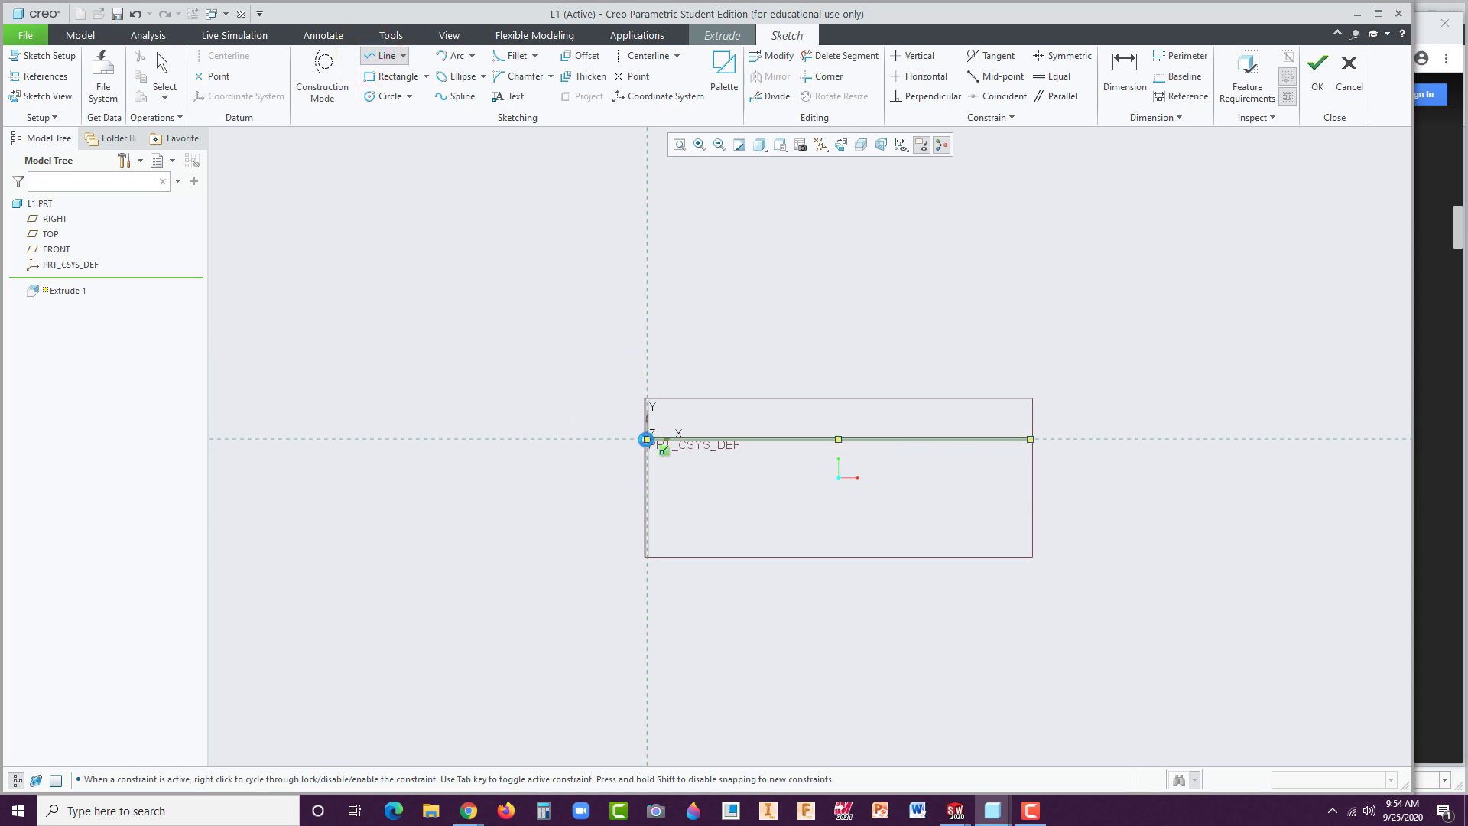
pyautogui.click(647, 440)
pyautogui.click(649, 254)
pyautogui.click(731, 255)
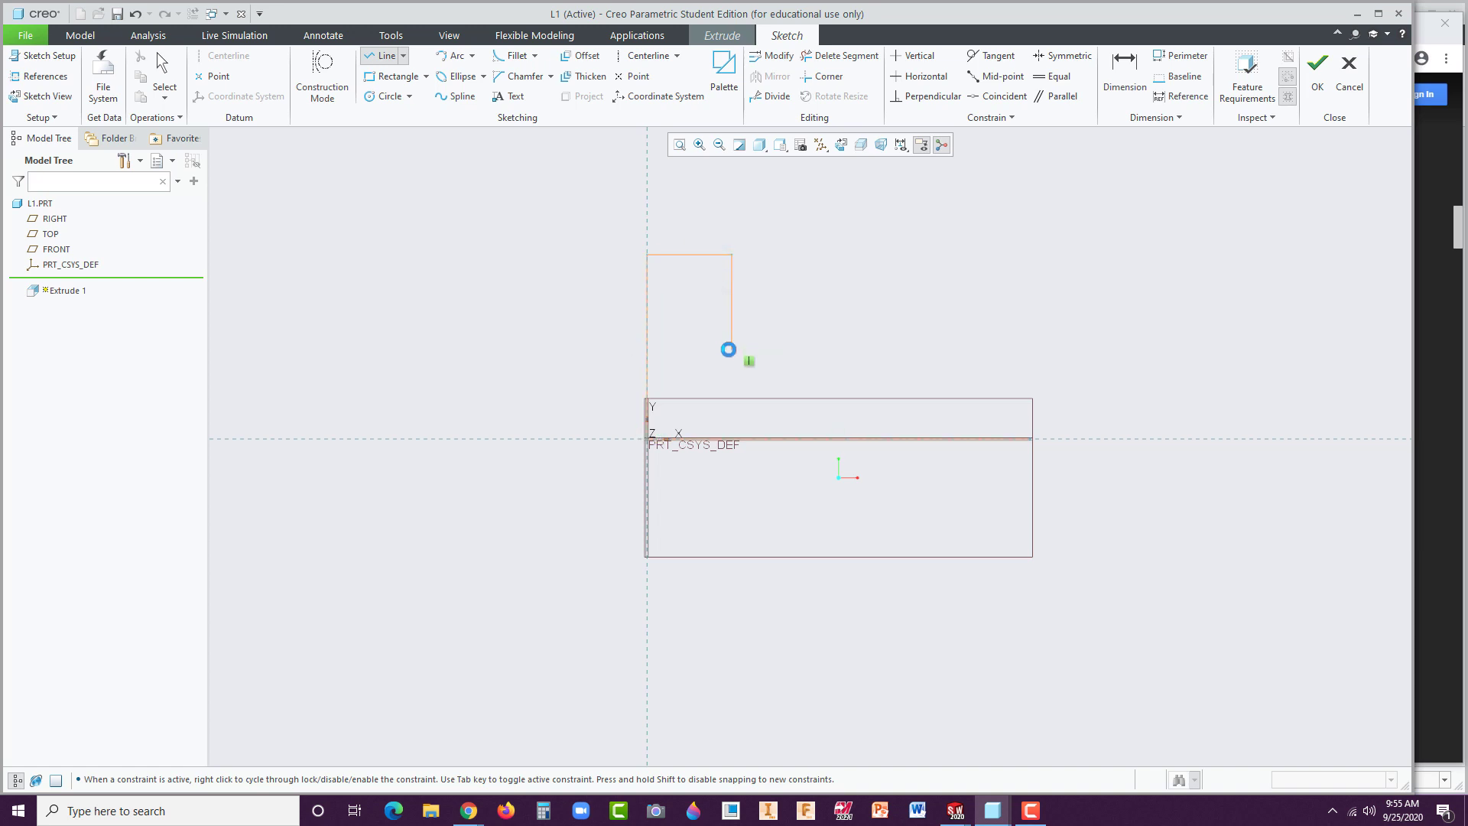
pyautogui.click(729, 349)
pyautogui.click(802, 349)
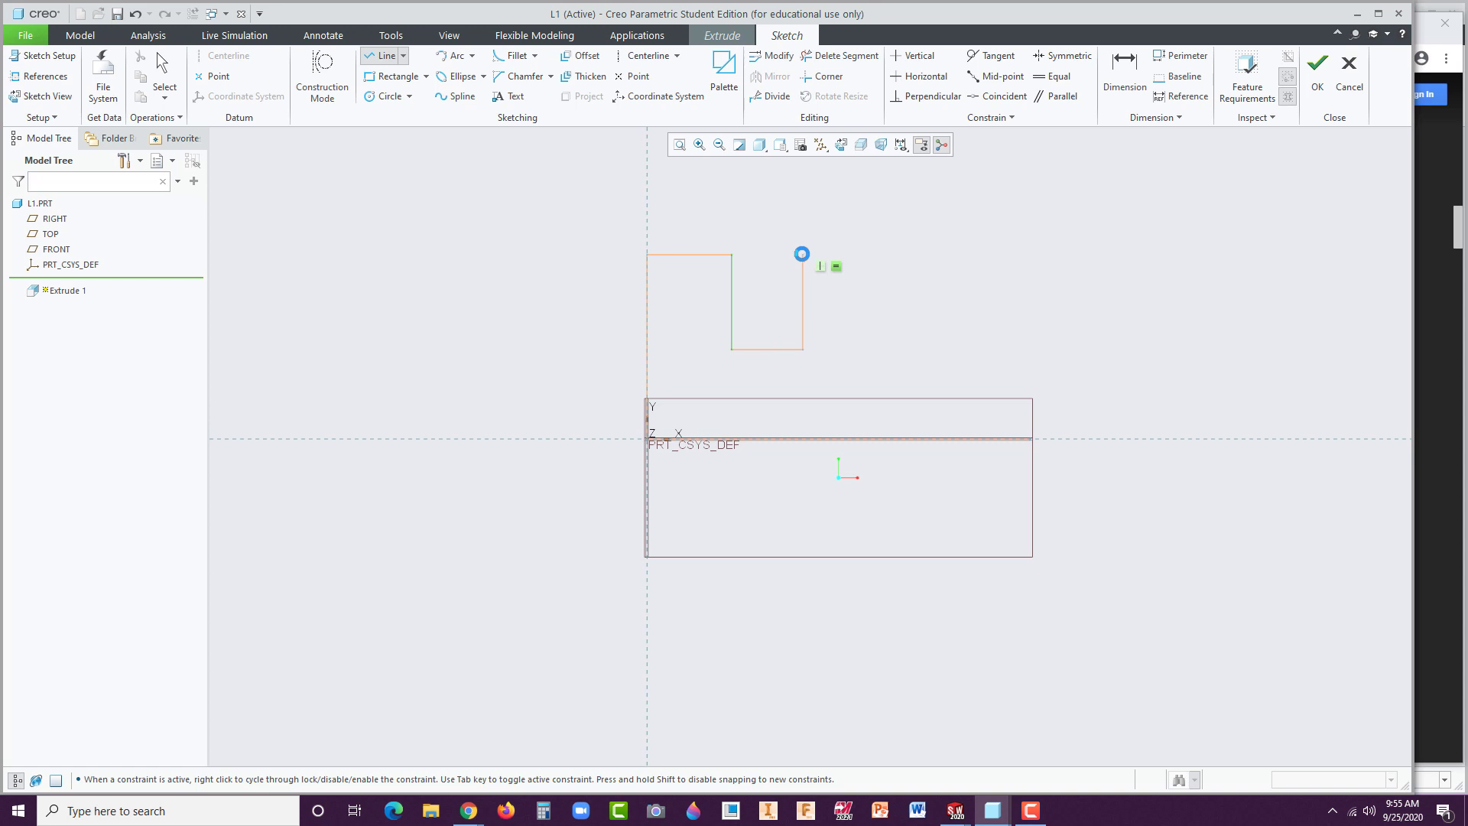
pyautogui.click(802, 254)
pyautogui.click(911, 255)
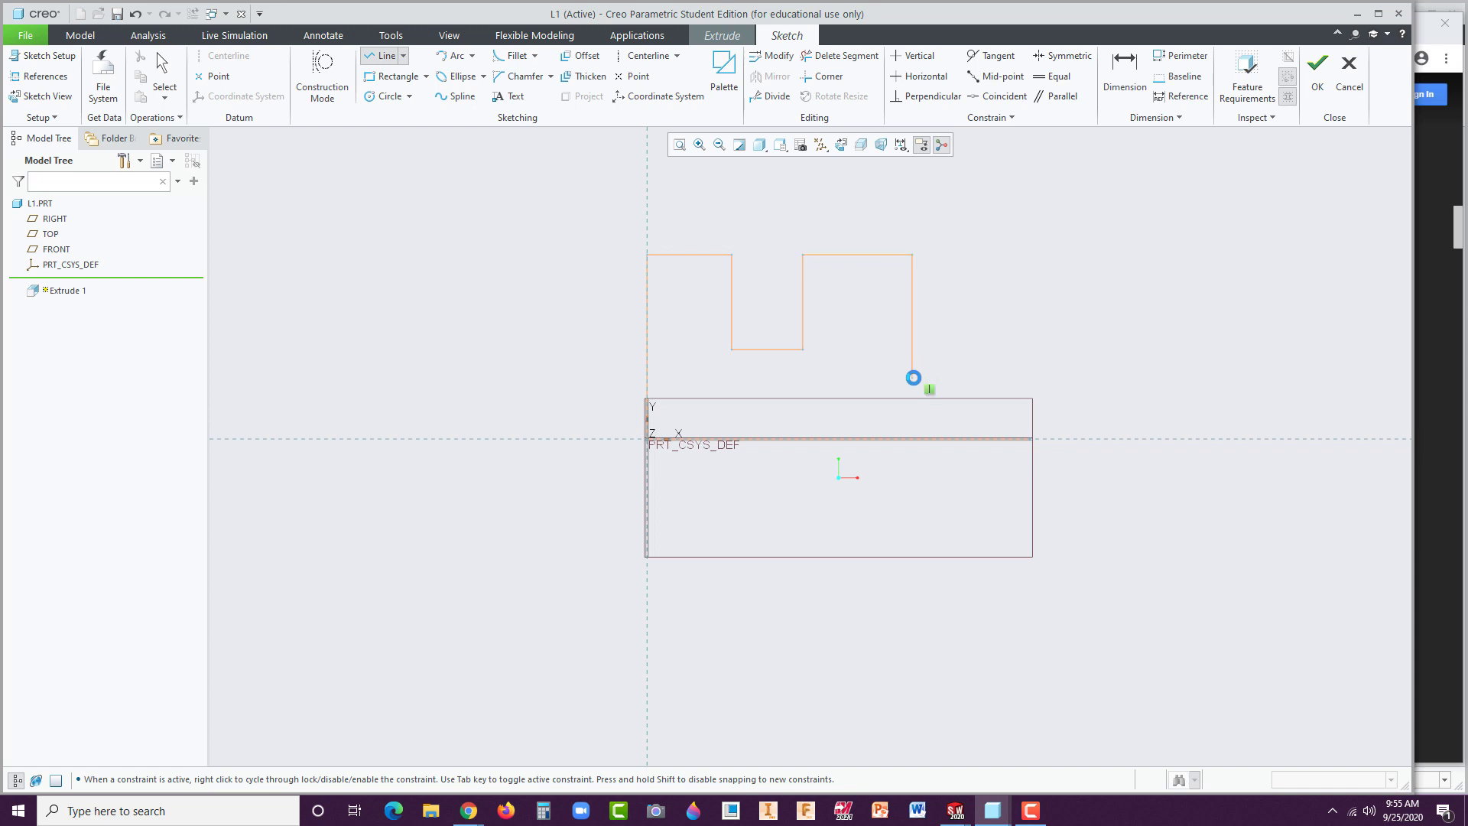
pyautogui.click(913, 377)
pyautogui.click(1028, 378)
pyautogui.click(1030, 438)
pyautogui.middleClick(1074, 525)
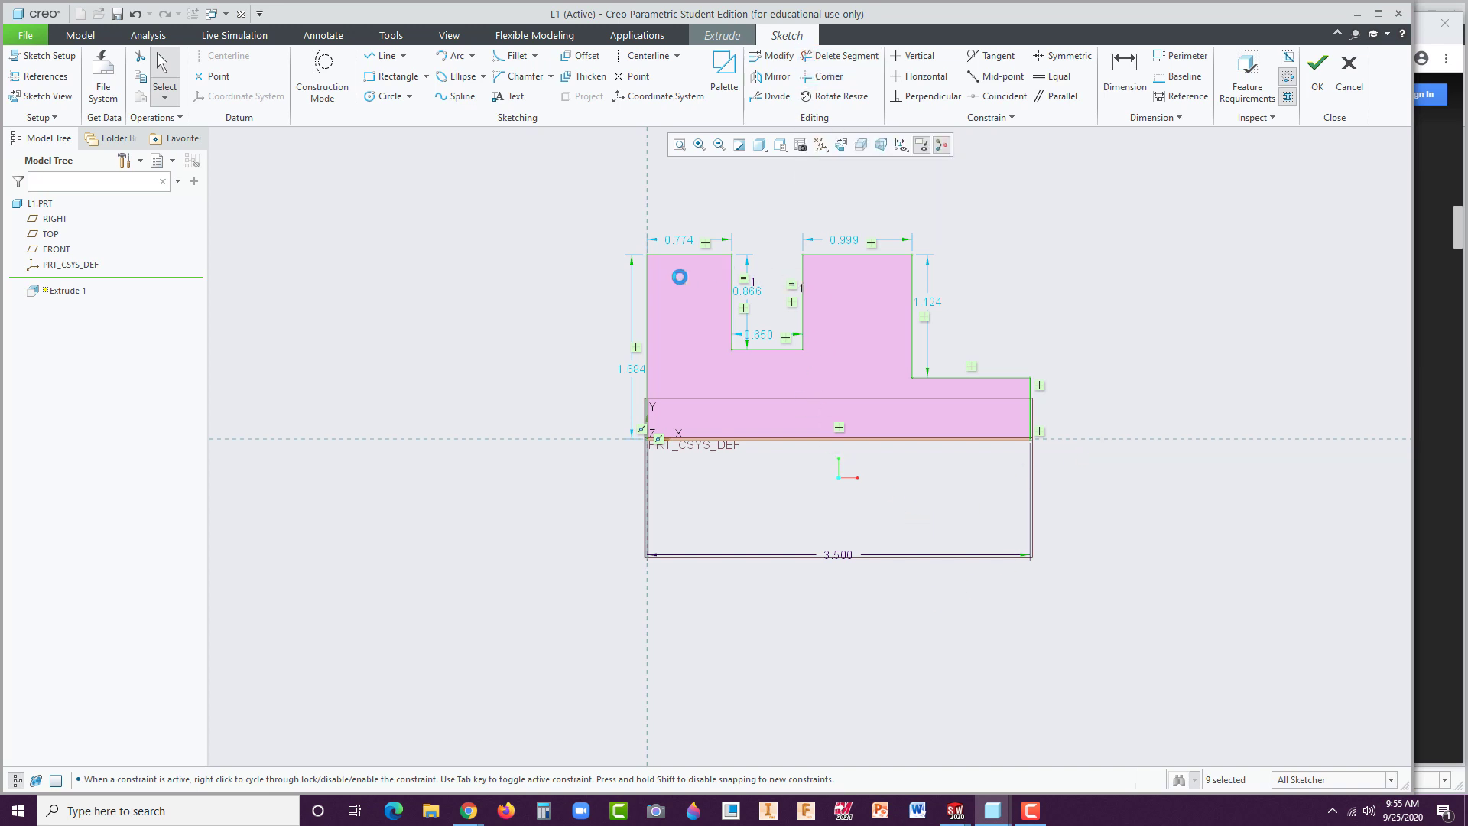
# Set the profile's overall height to 2 and the width of the upright at the origin to 1.
pyautogui.doubleClick(632, 370)
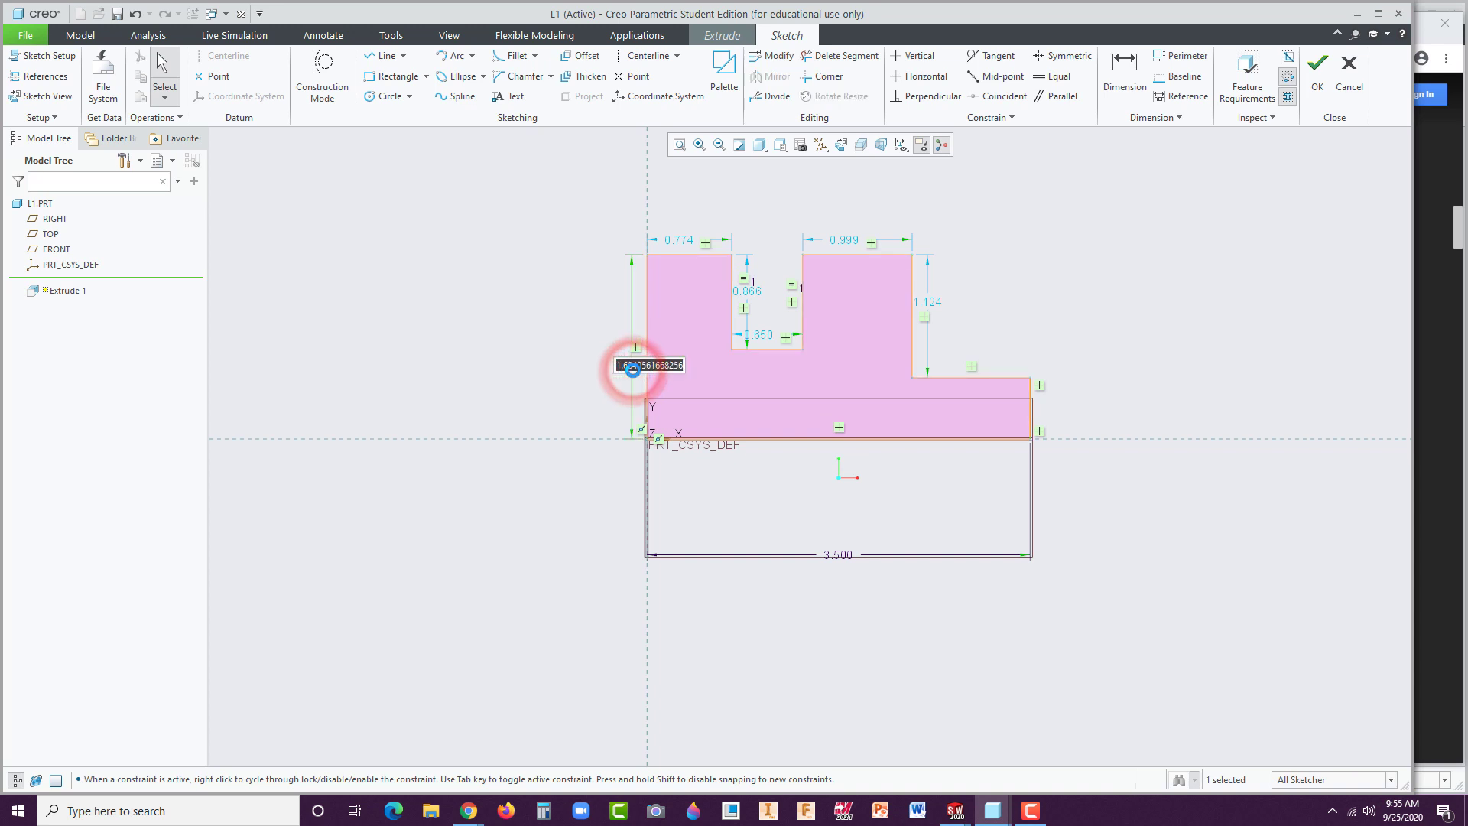
pyautogui.write('2')
pyautogui.press('Return')
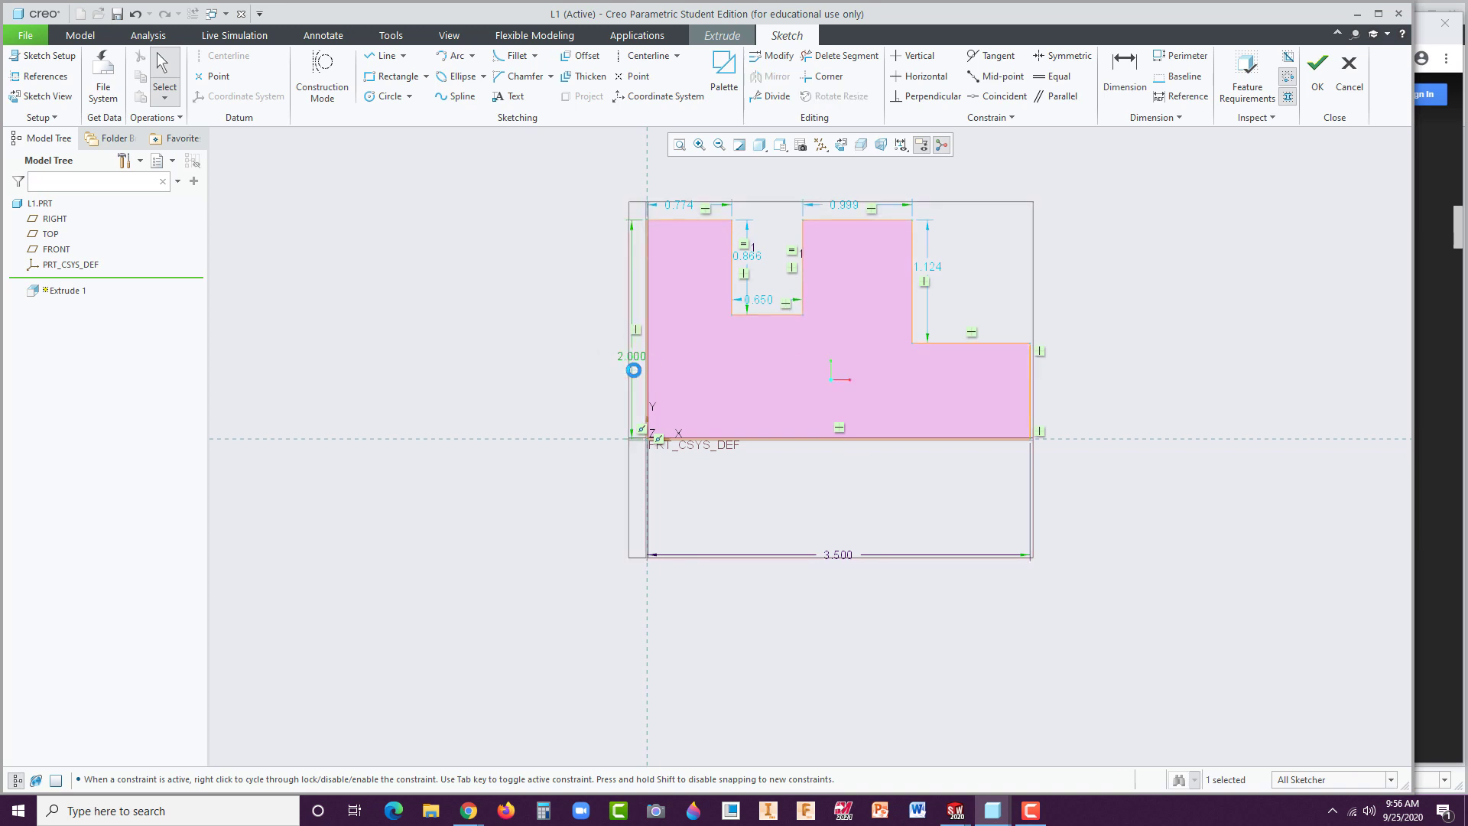
pyautogui.doubleClick(681, 207)
pyautogui.write('1')
pyautogui.press('Return')
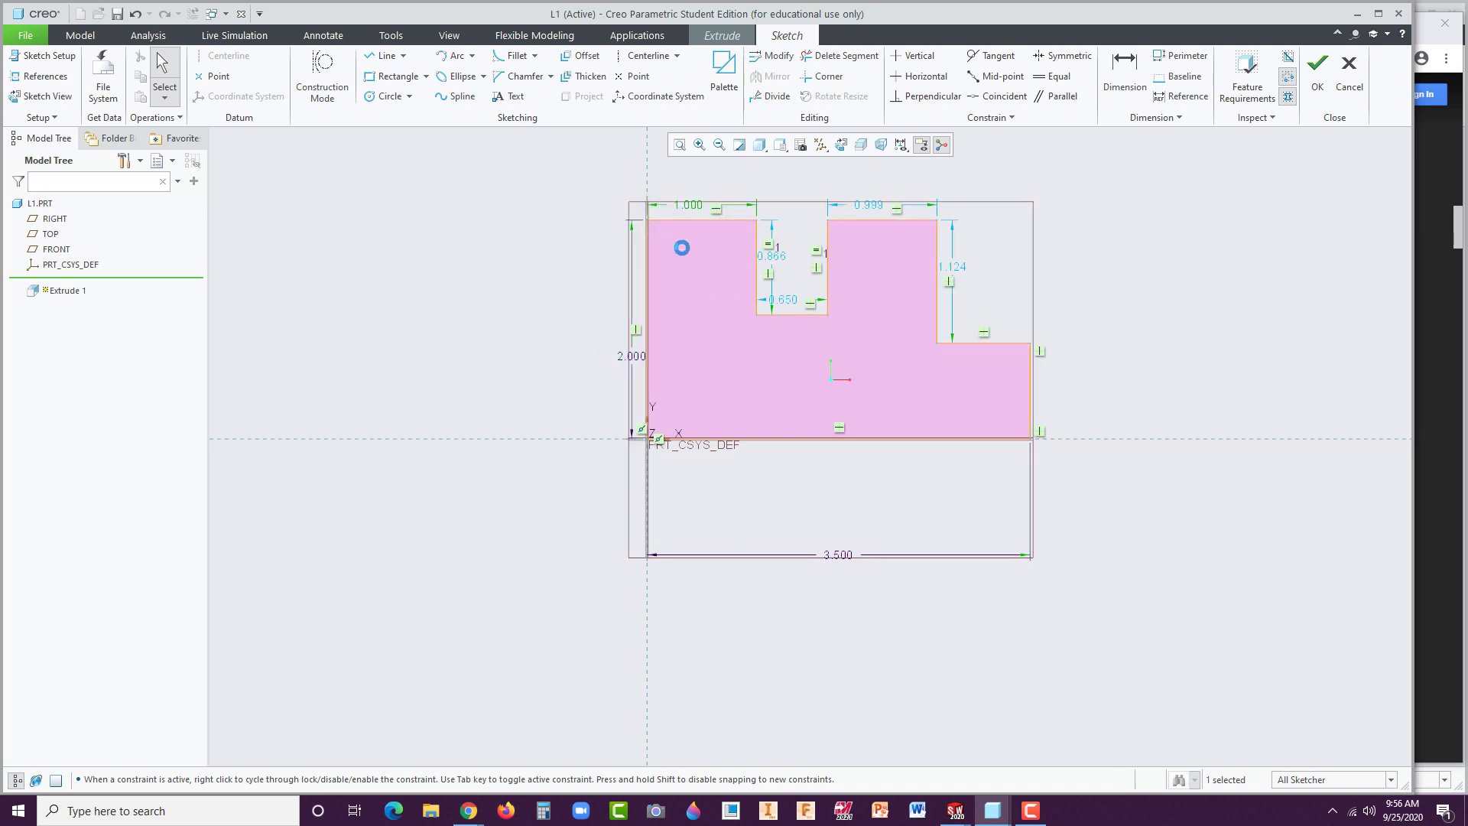
# Dimension the slot's far side from the profile's vertical edge at the origin and set the distance to 1.75.
pyautogui.click(1124, 69)
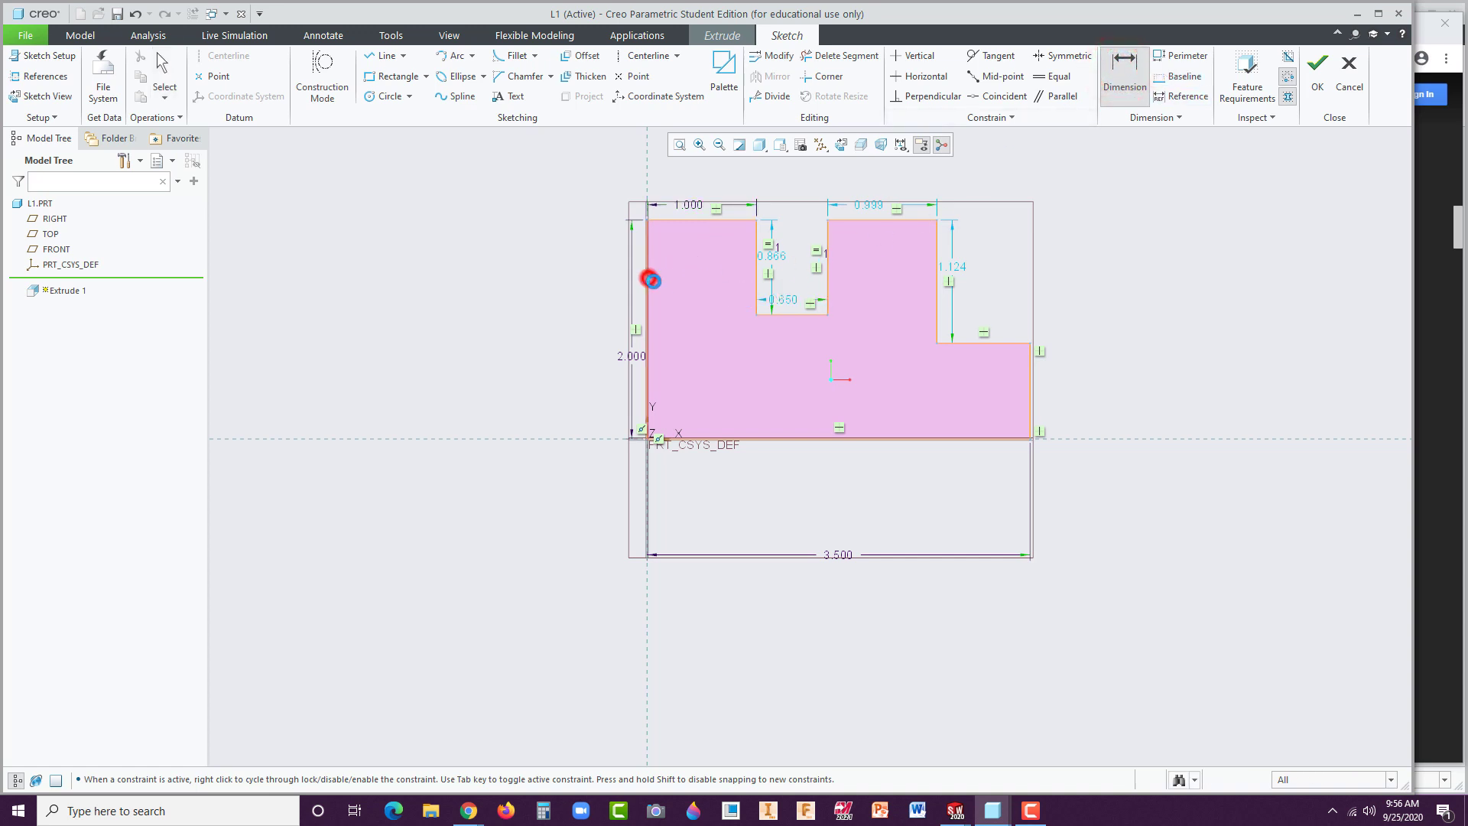
pyautogui.click(828, 262)
pyautogui.scroll(-1, 795, 394)
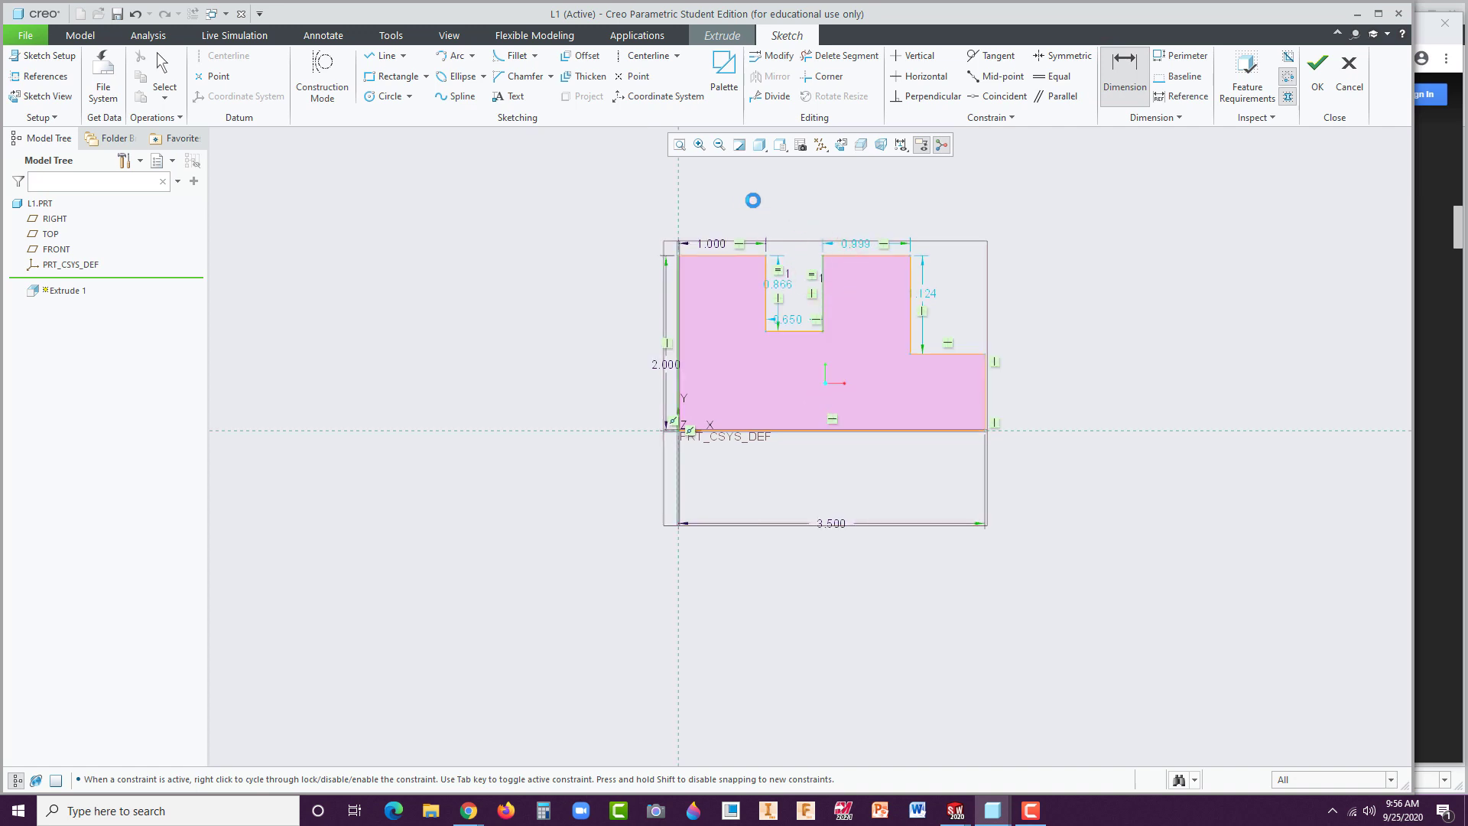
pyautogui.middleClick(753, 201)
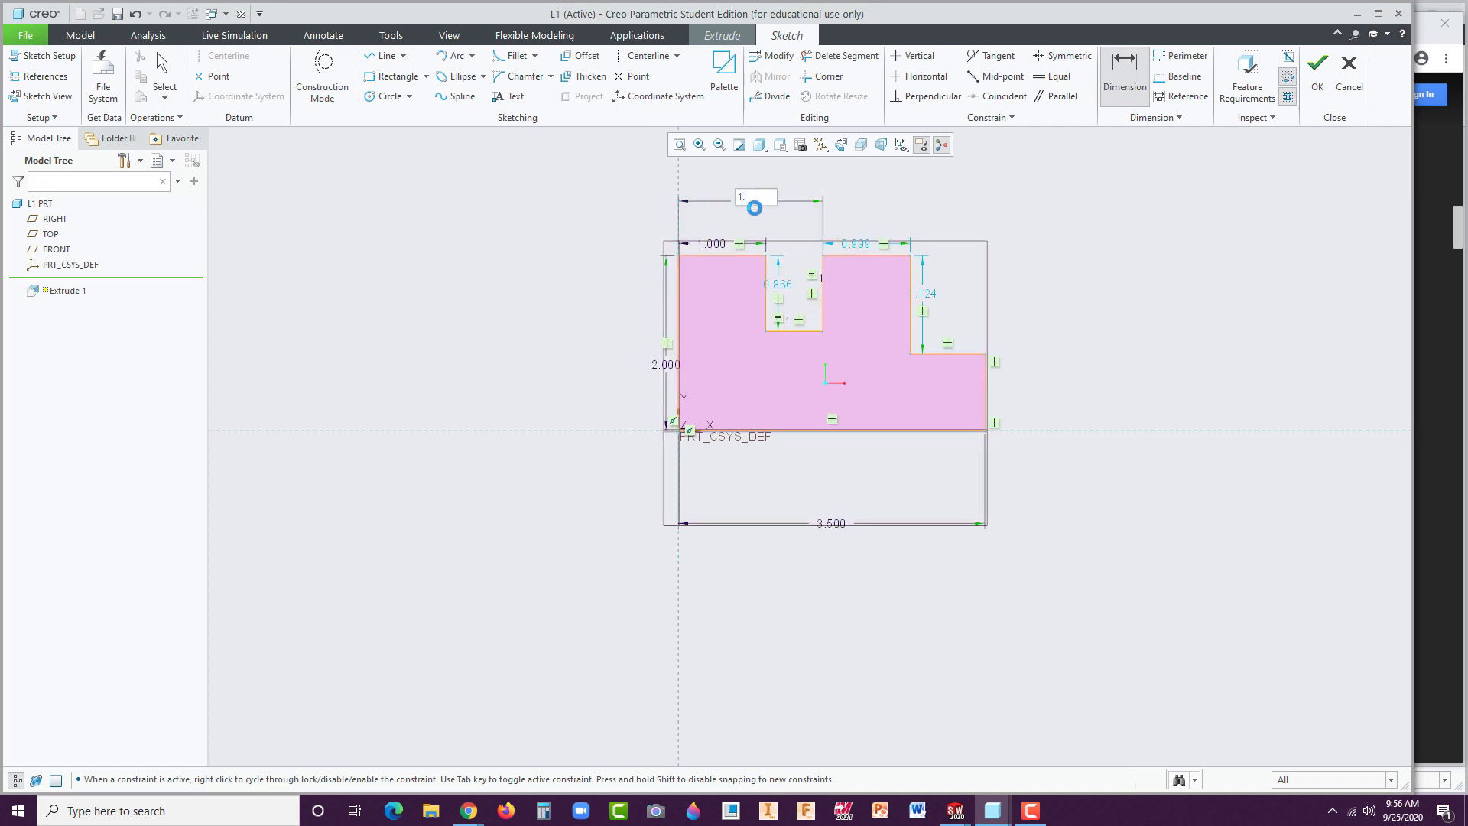
pyautogui.press('Return')
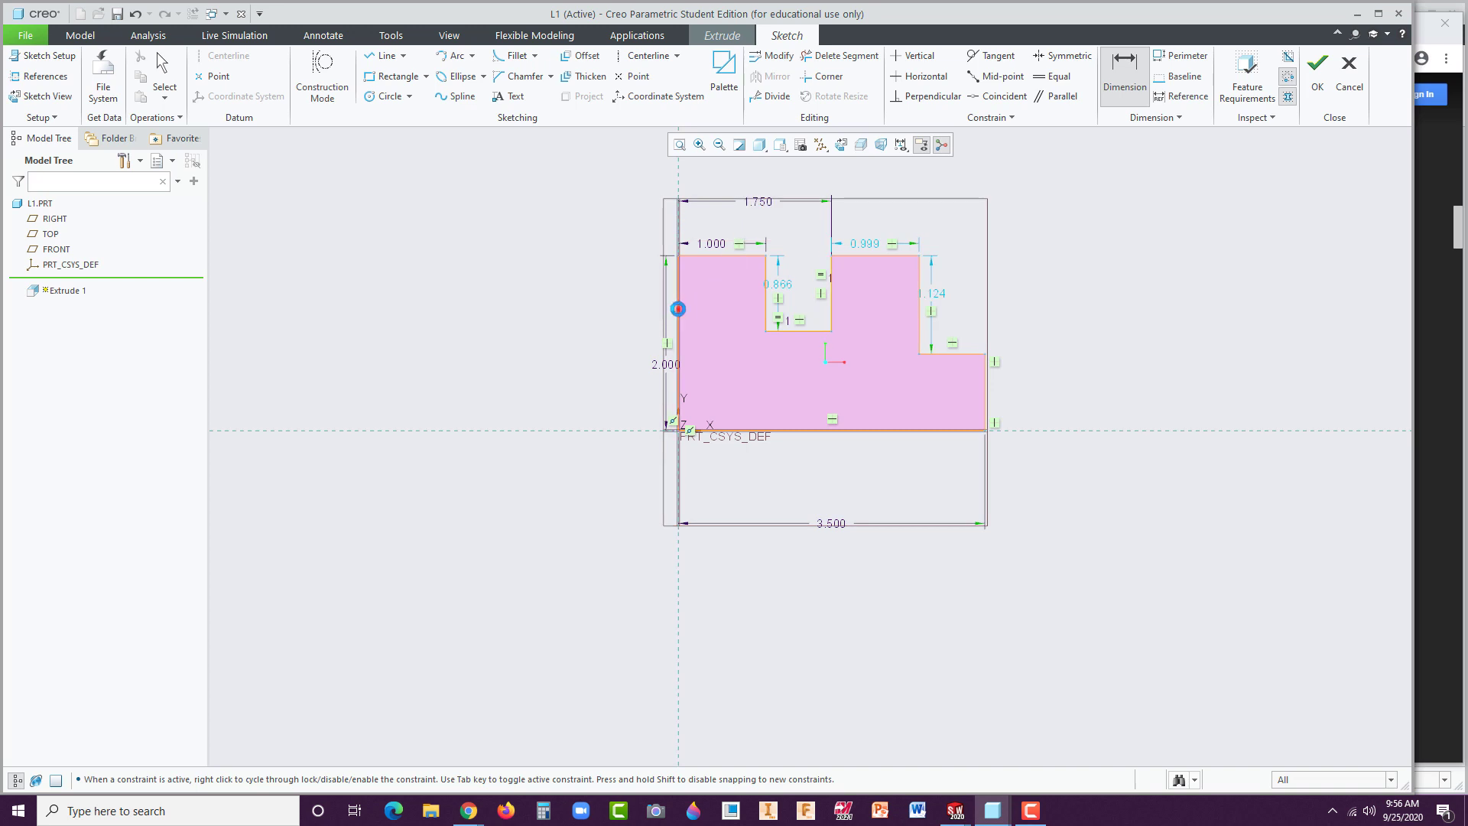
# Dimension the second upright's outer side from the vertical edge at the origin and set the distance to 2.5.
pyautogui.click(677, 309)
pyautogui.click(920, 289)
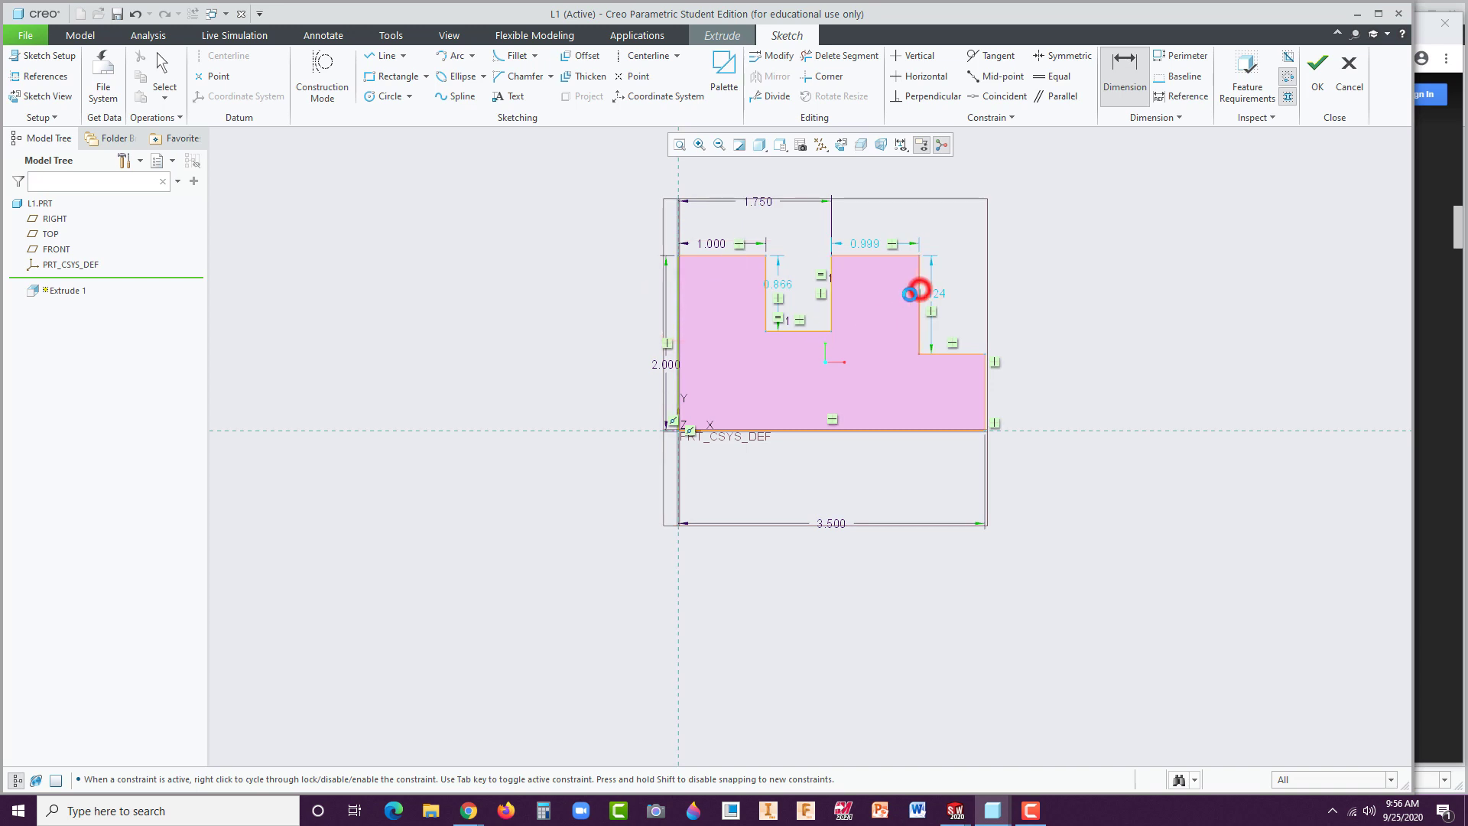
pyautogui.middleClick(812, 178)
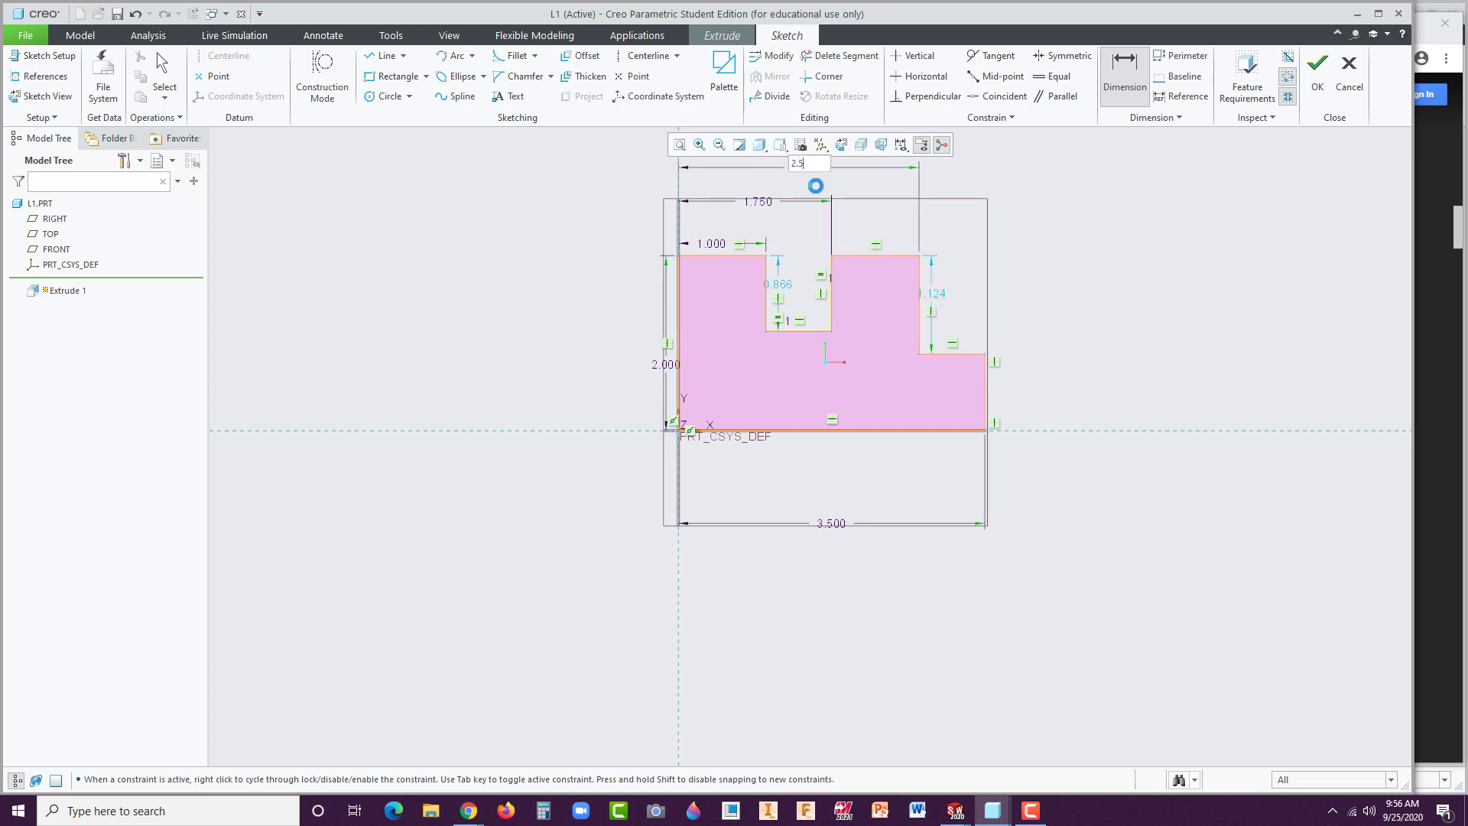
pyautogui.press('Return')
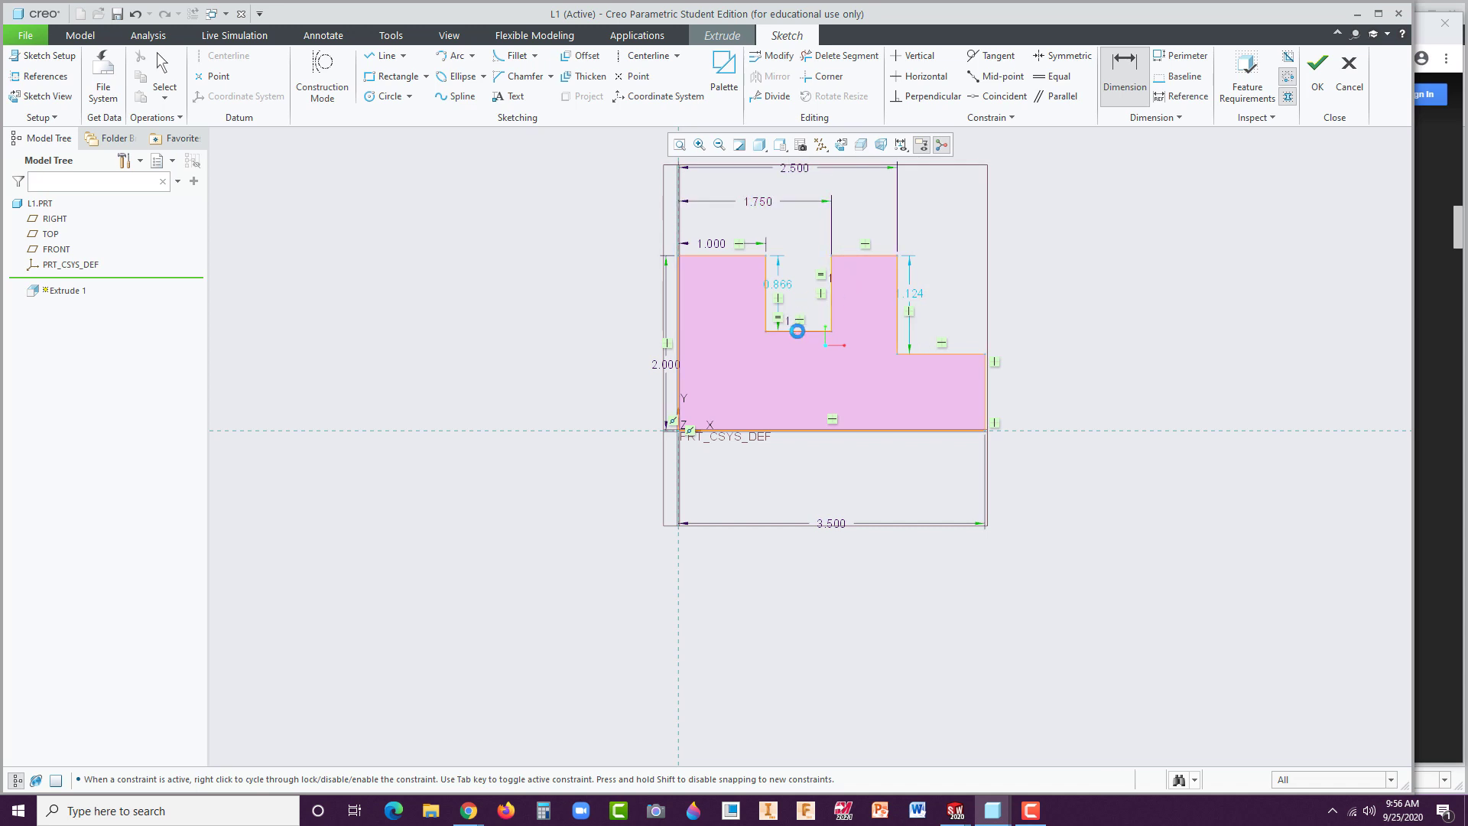
# Dimension the slot floor's height above the base line and set it to 1.
pyautogui.click(798, 330)
pyautogui.click(812, 431)
pyautogui.middleClick(1048, 374)
pyautogui.press('Return')
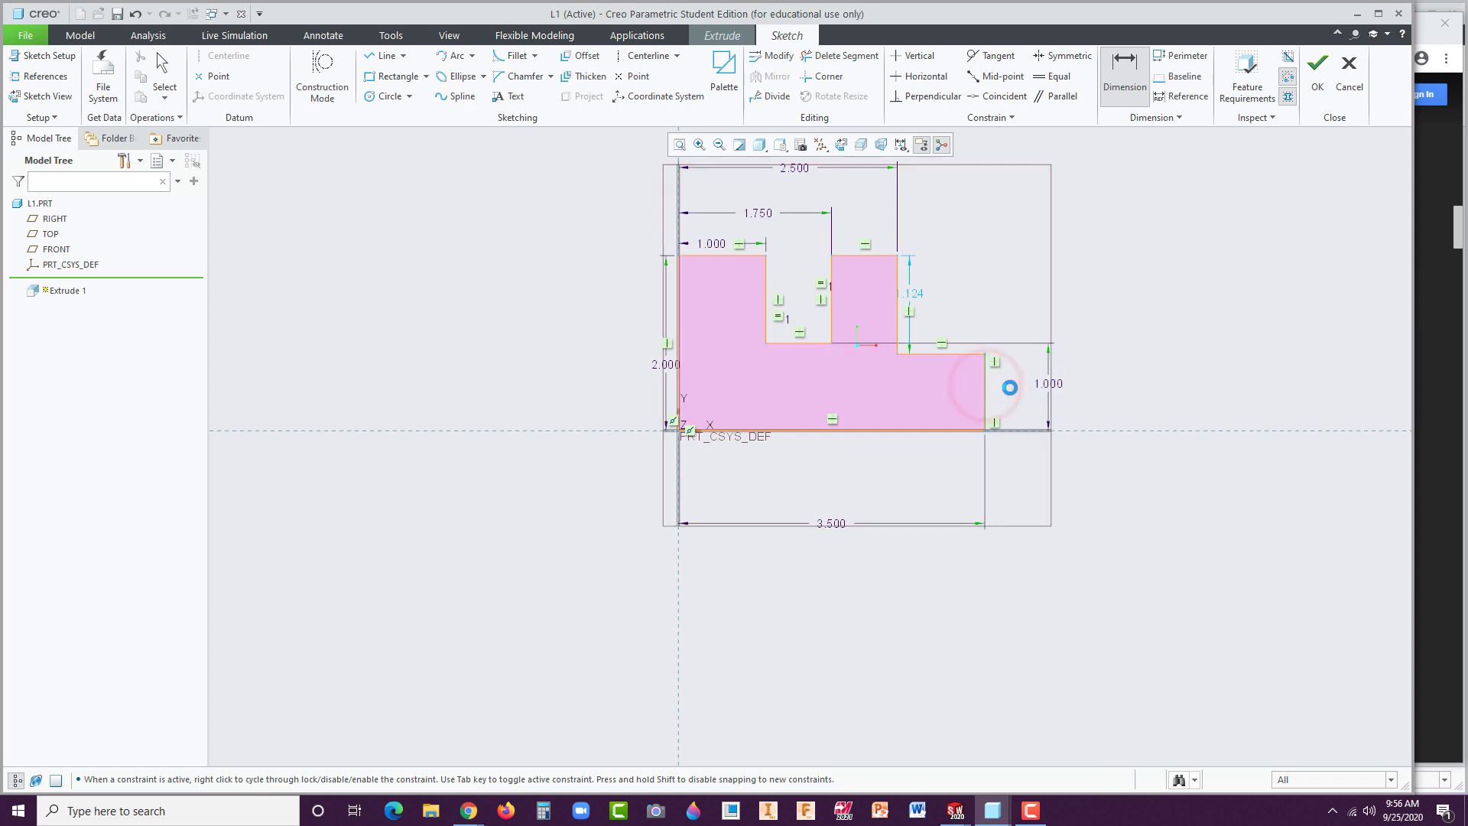
# Dimension the short vertical edge of the end step, set its height to 0.85 and finish the sketch.
pyautogui.middleClick(1010, 386)
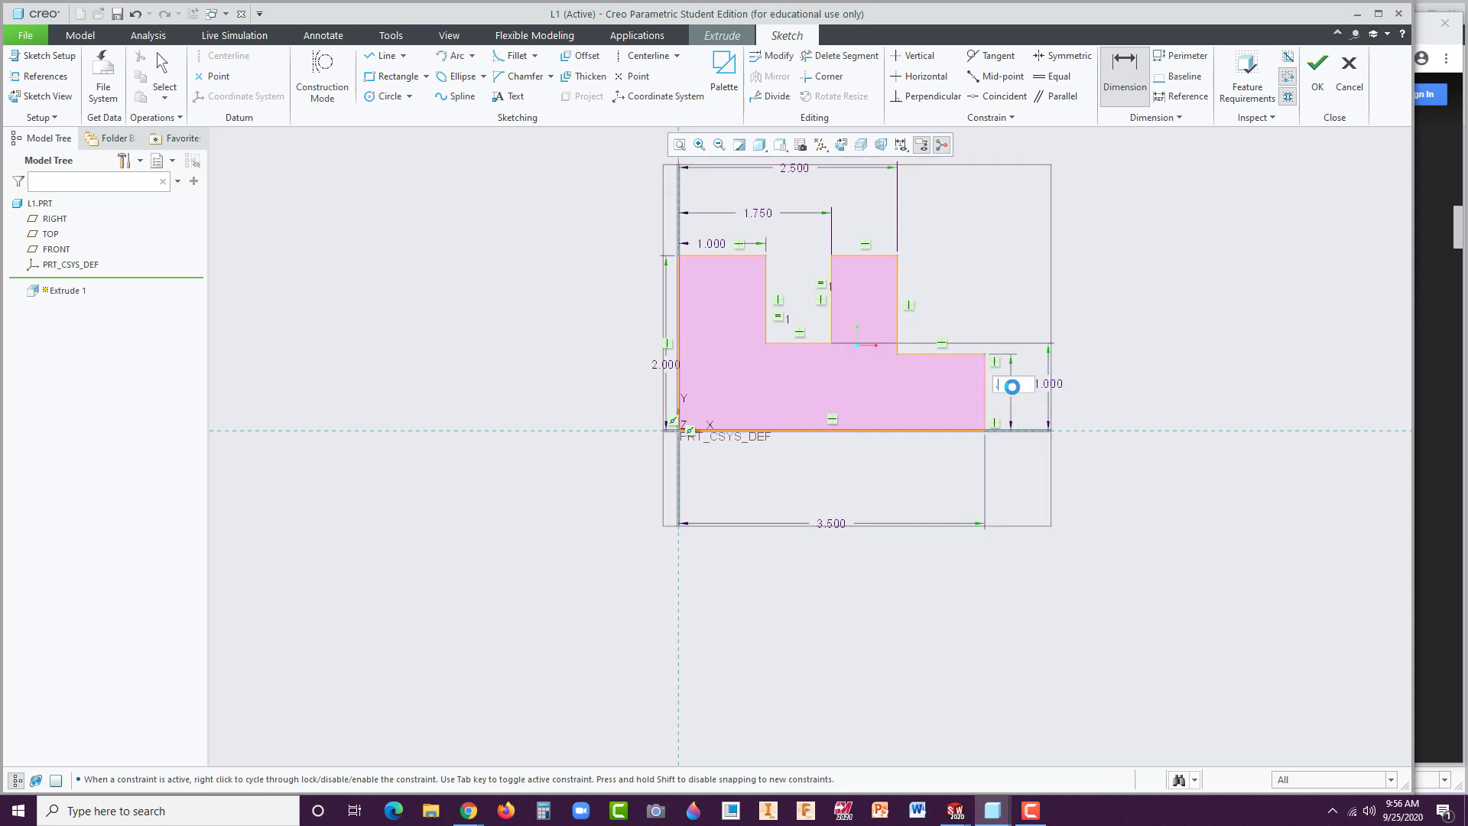
pyautogui.write('.8')
pyautogui.press('Return')
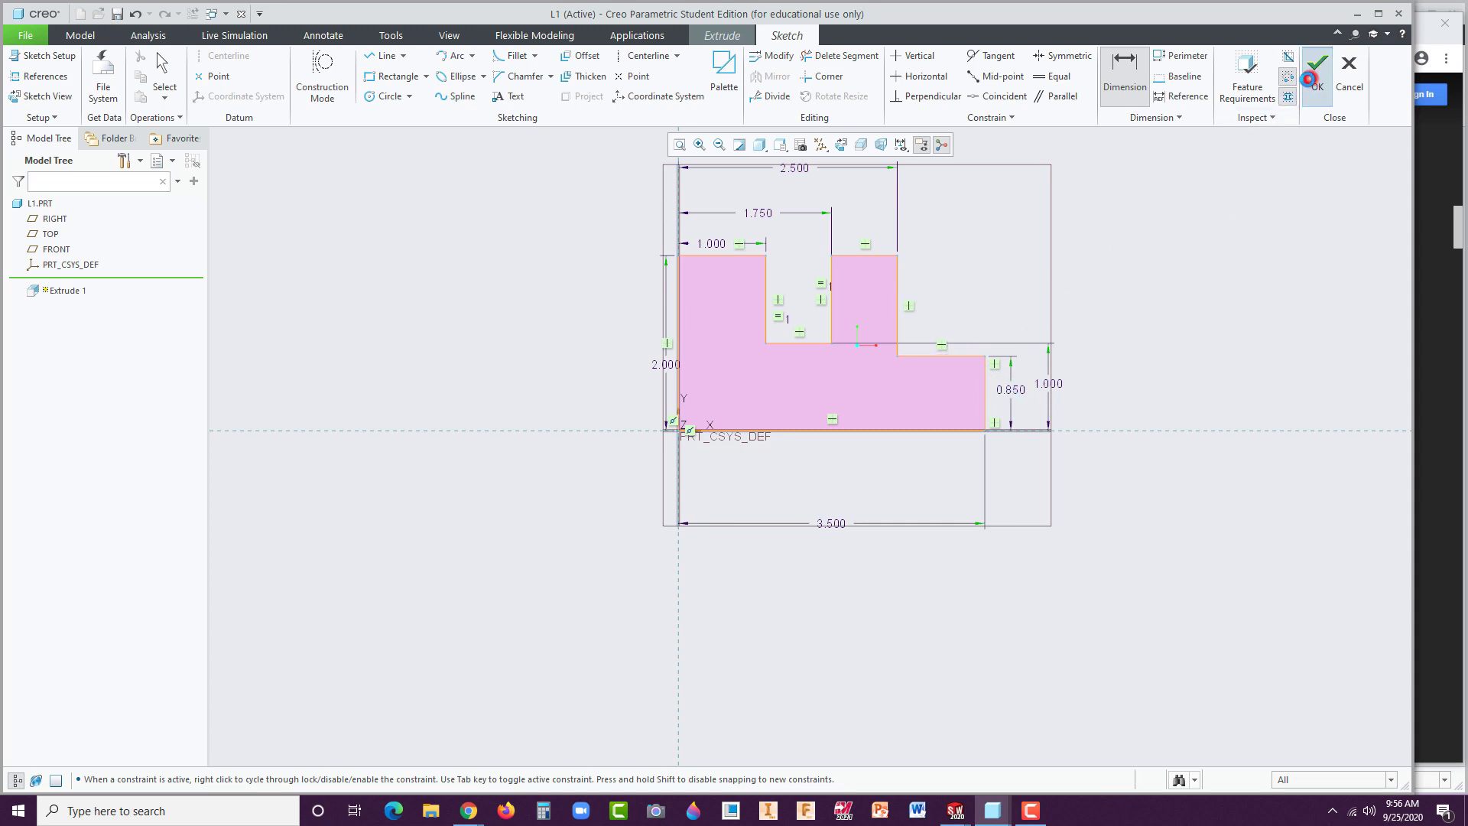
pyautogui.click(1316, 69)
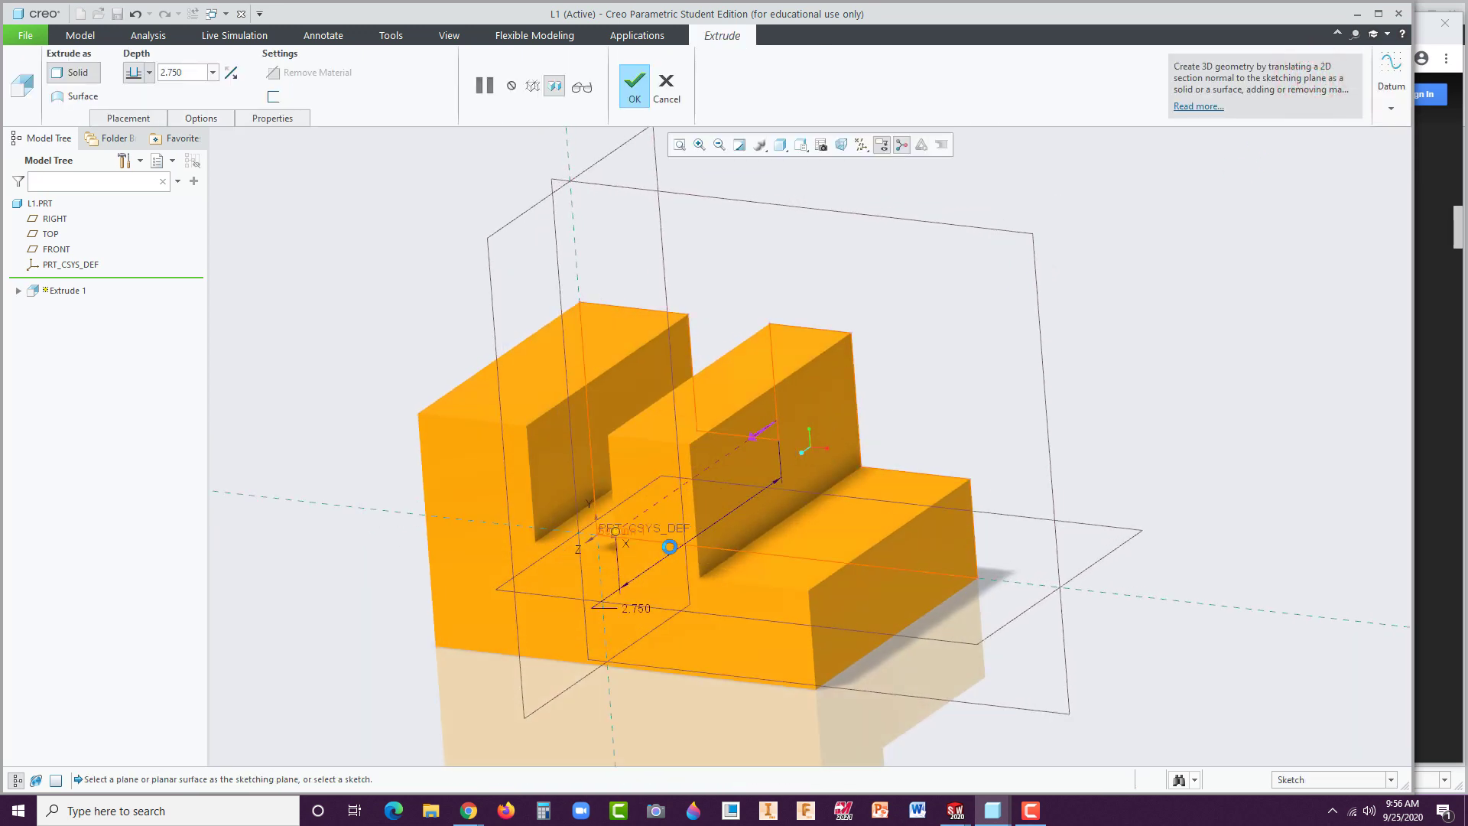
# Set the extrusion depth to 0.5, complete the solid and clear the selection.
pyautogui.doubleClick(646, 608)
pyautogui.write('.5')
pyautogui.press('Return')
pyautogui.click(634, 80)
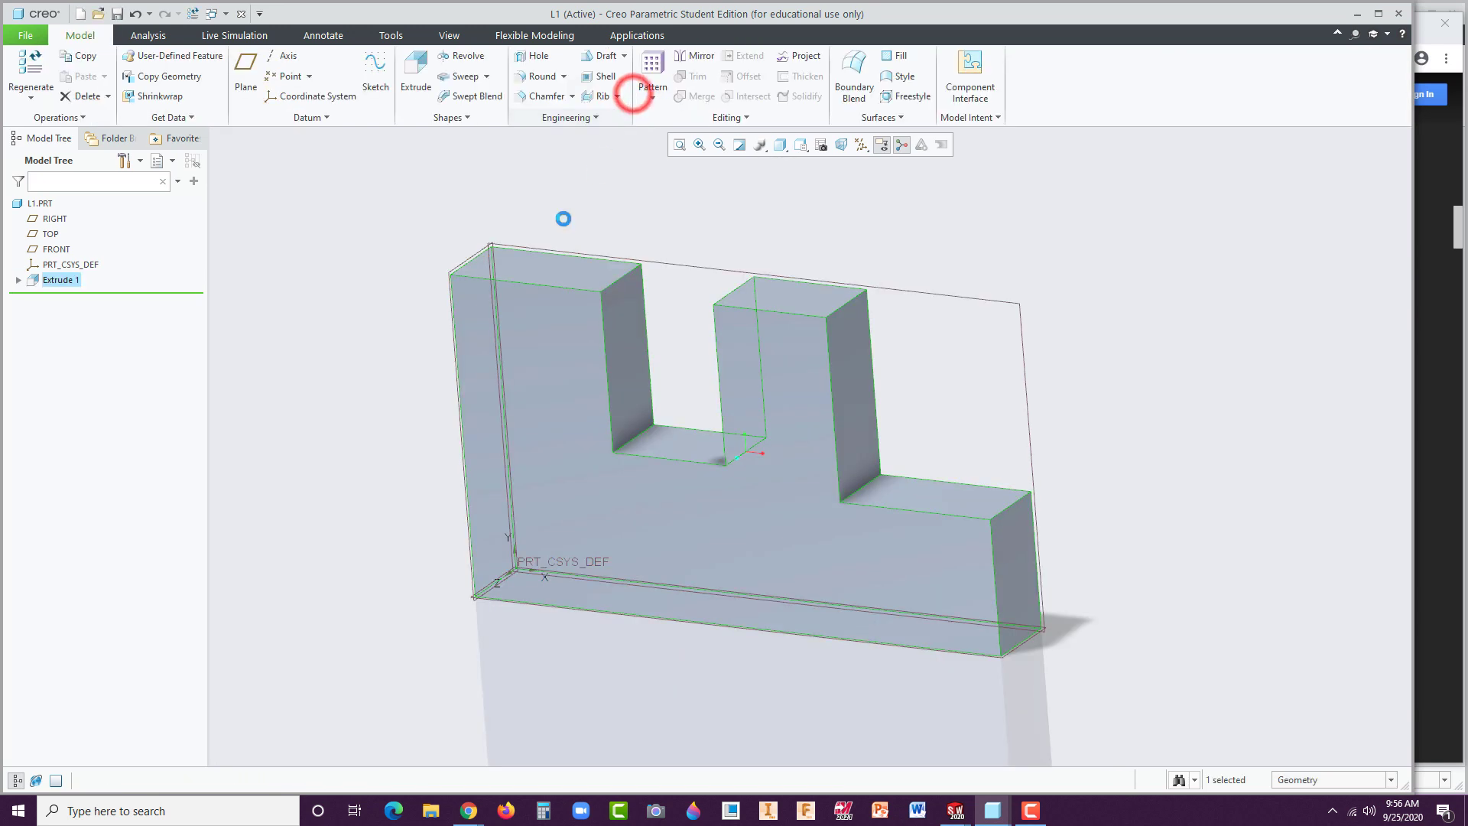
pyautogui.click(337, 238)
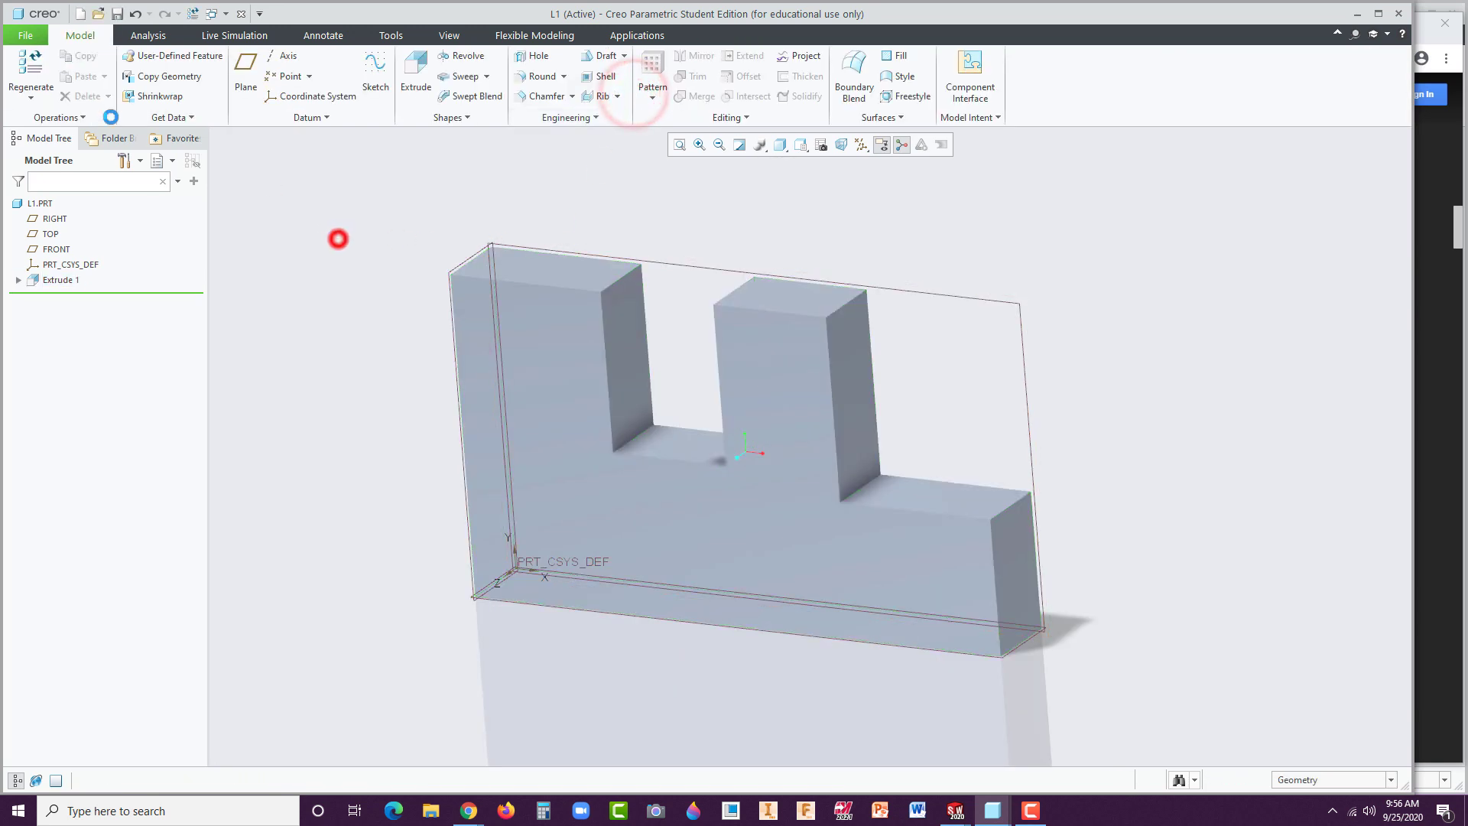
# Save a backup of the L1 part to the Desktop.
pyautogui.click(26, 35)
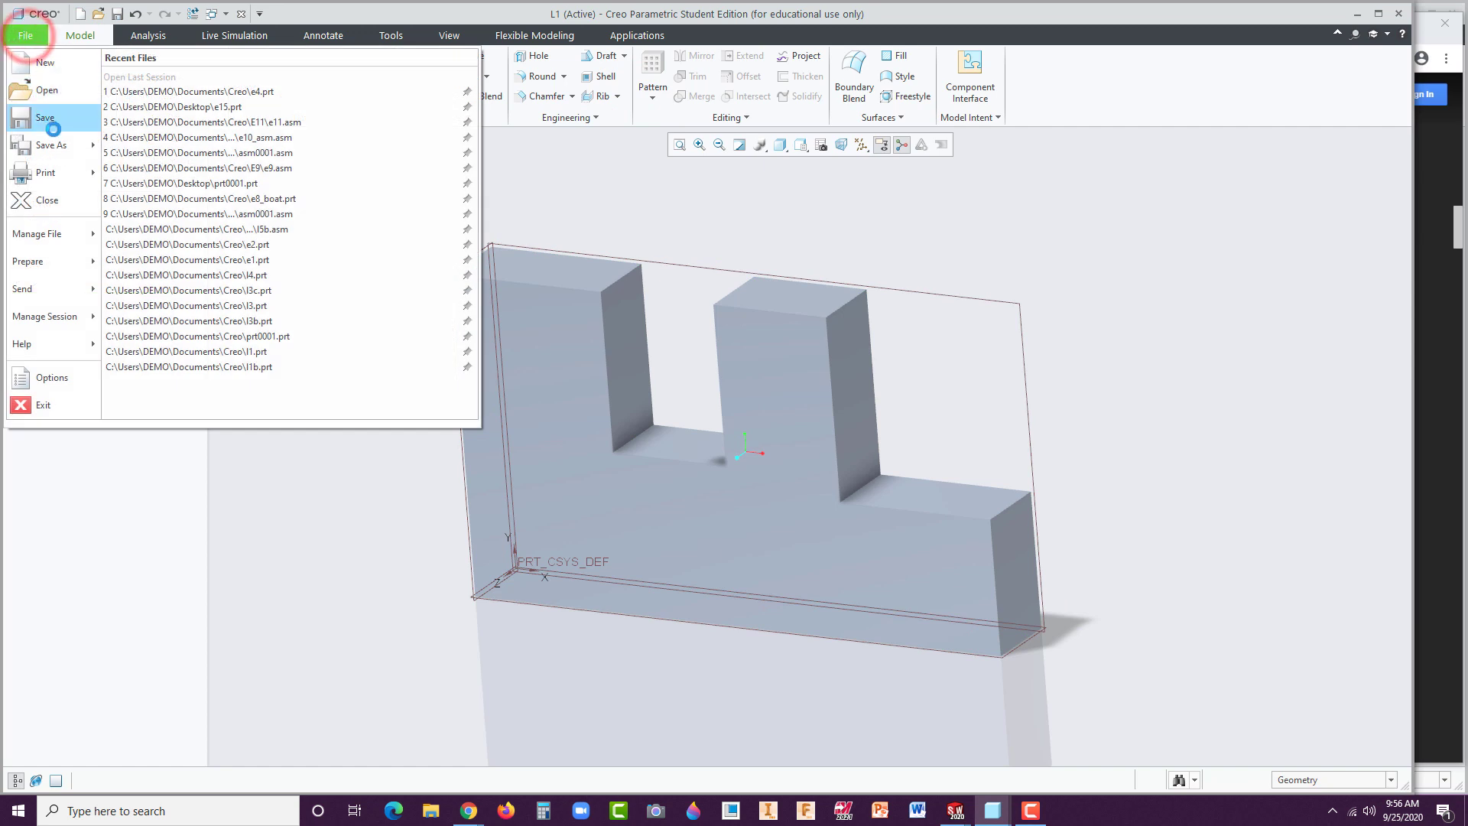
pyautogui.moveTo(59, 143)
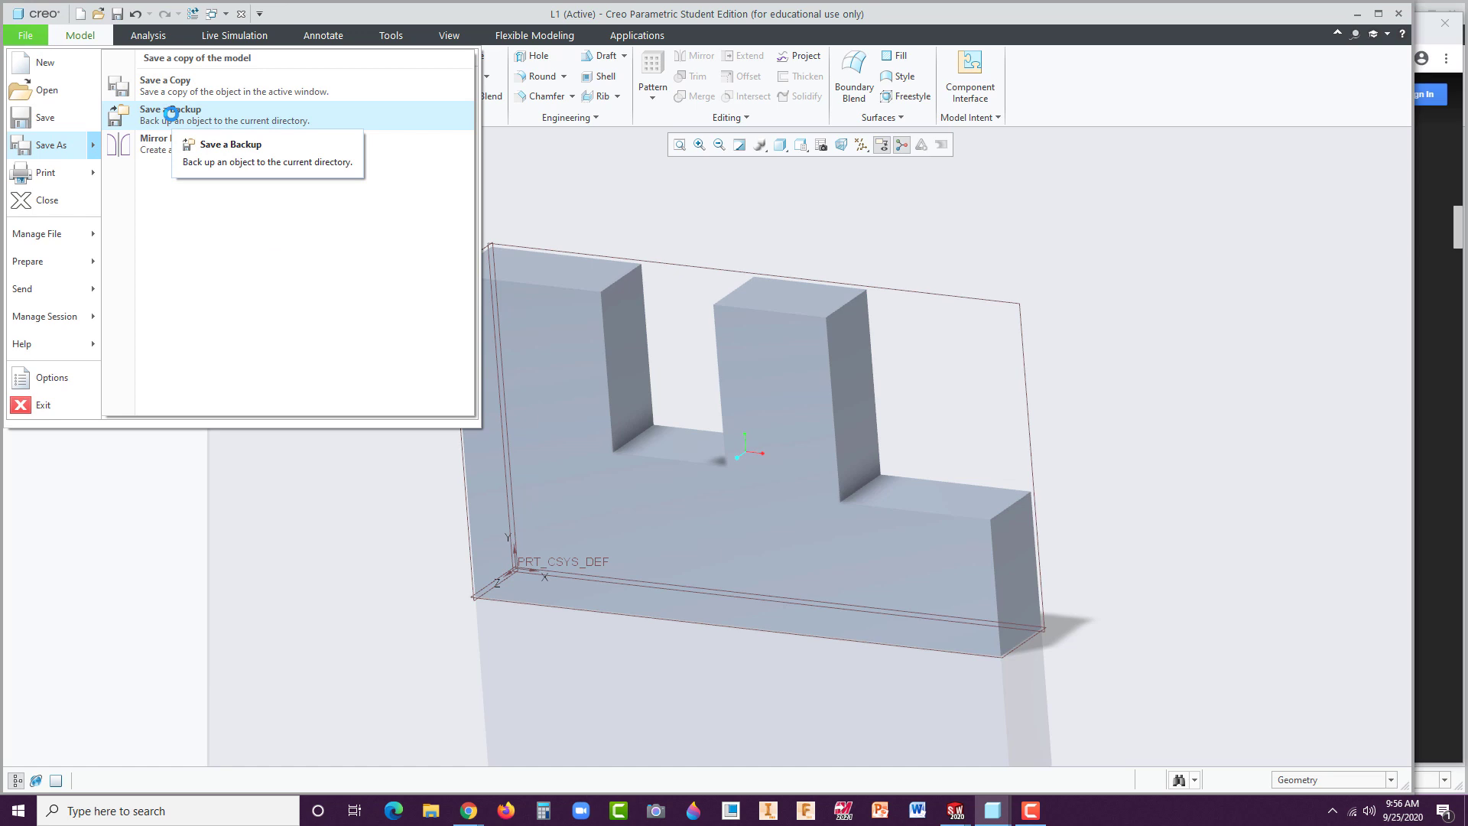
pyautogui.click(170, 113)
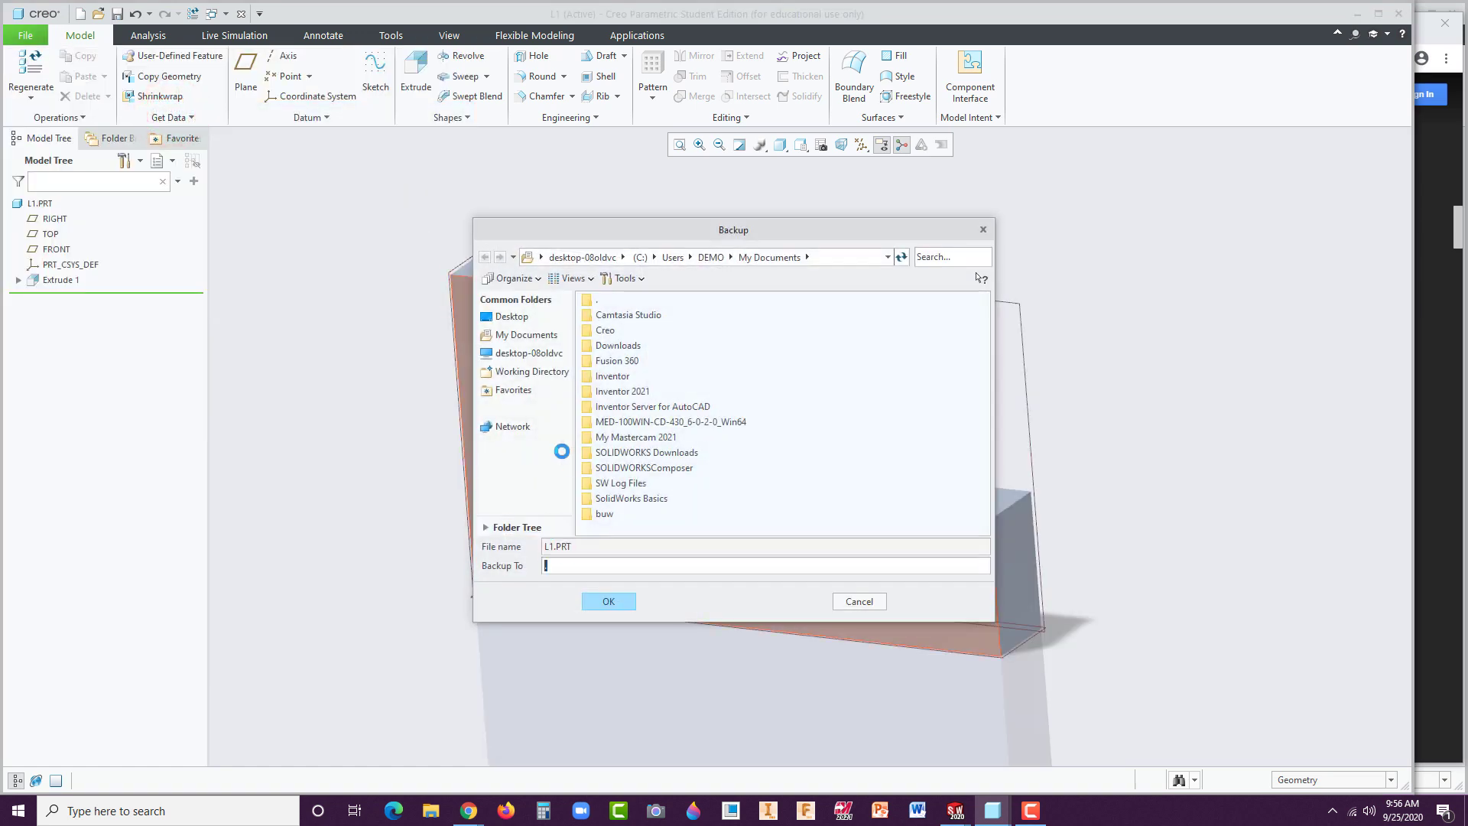
pyautogui.click(511, 316)
pyautogui.click(612, 601)
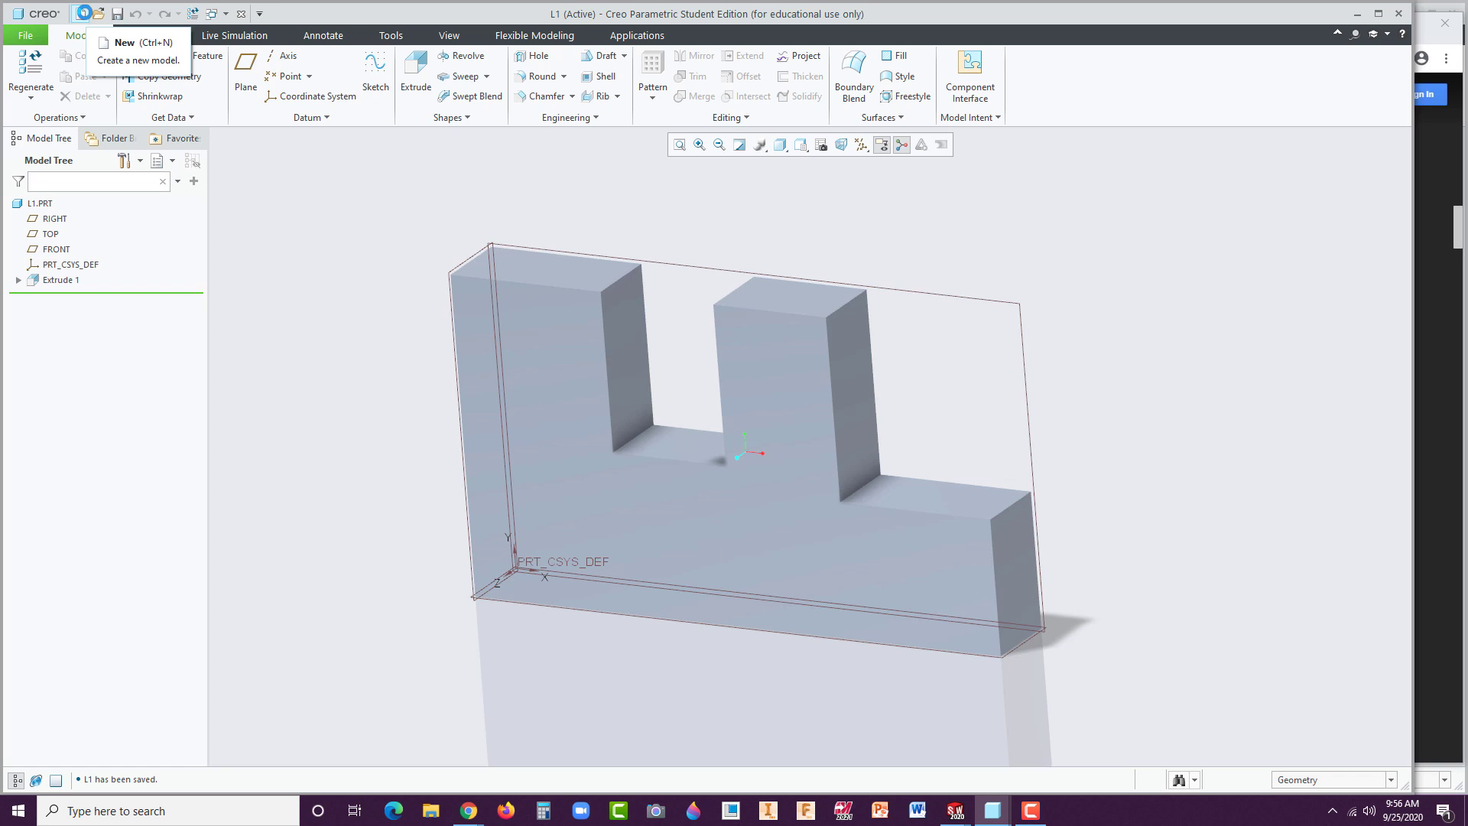
# Create a solid part named L1b with the default template and start an extrusion sketch on the TOP plane.
pyautogui.click(81, 13)
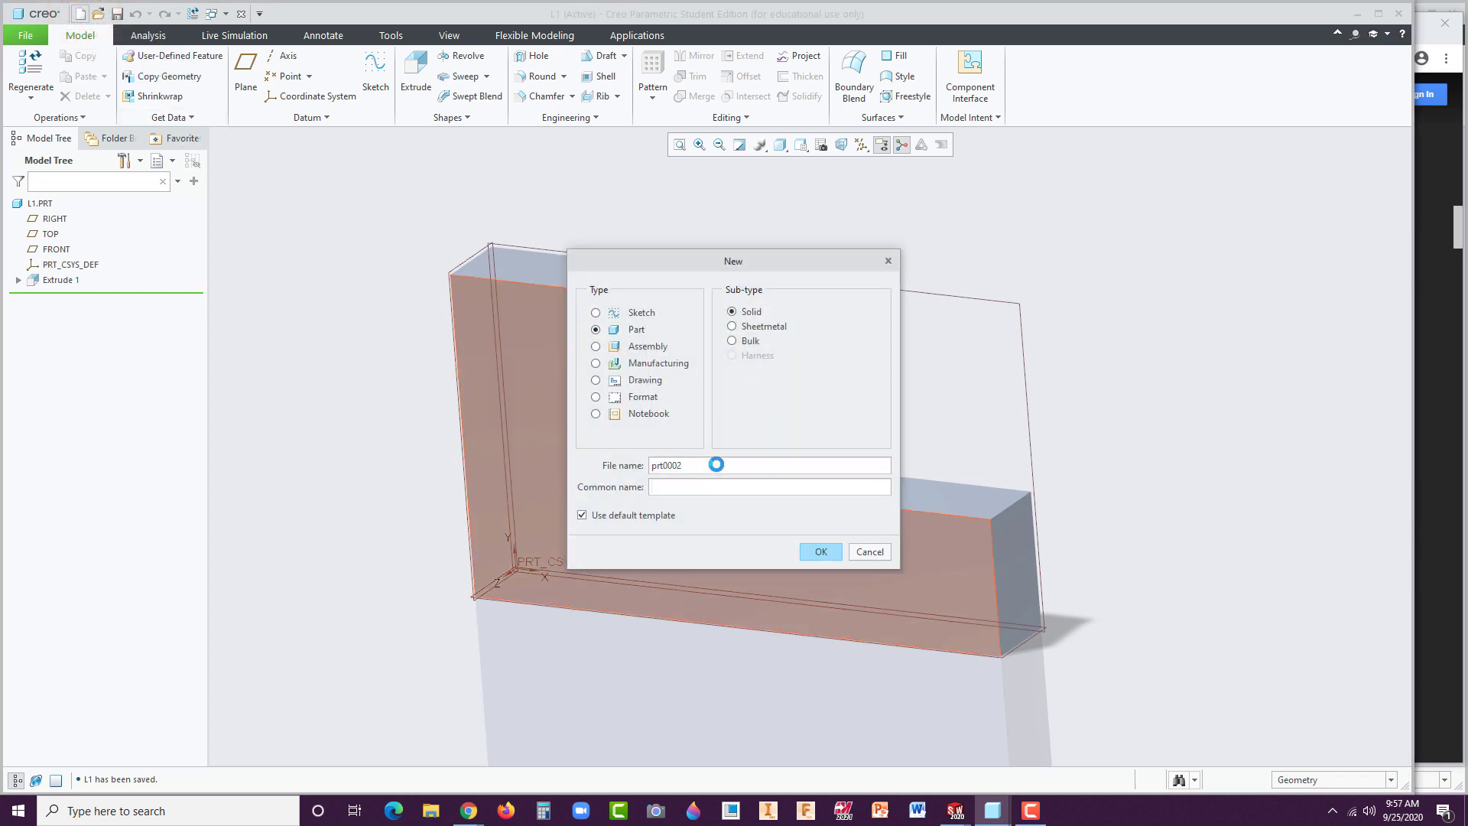
pyautogui.click(715, 464)
pyautogui.write('L1b')
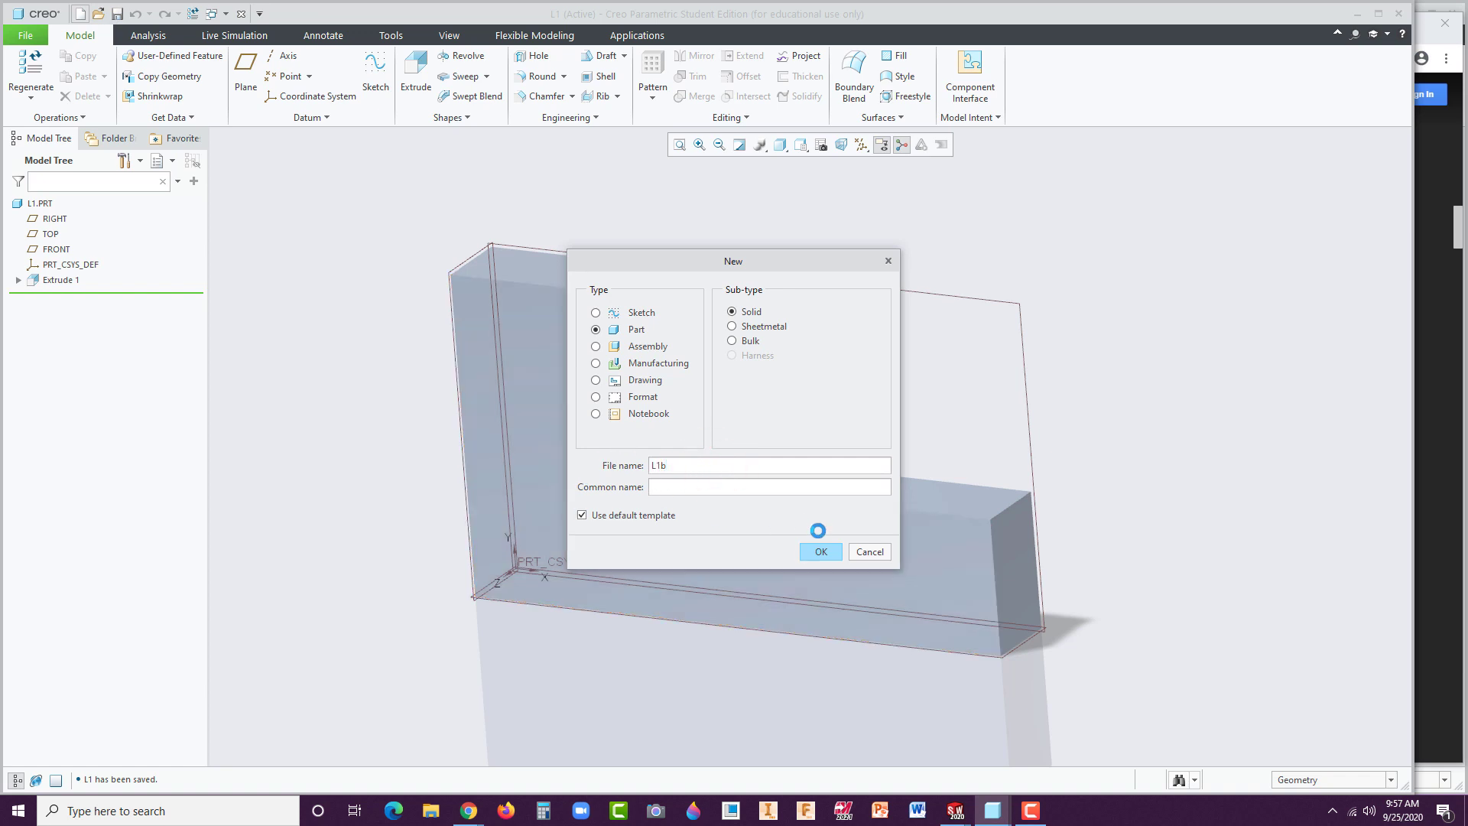
pyautogui.click(819, 549)
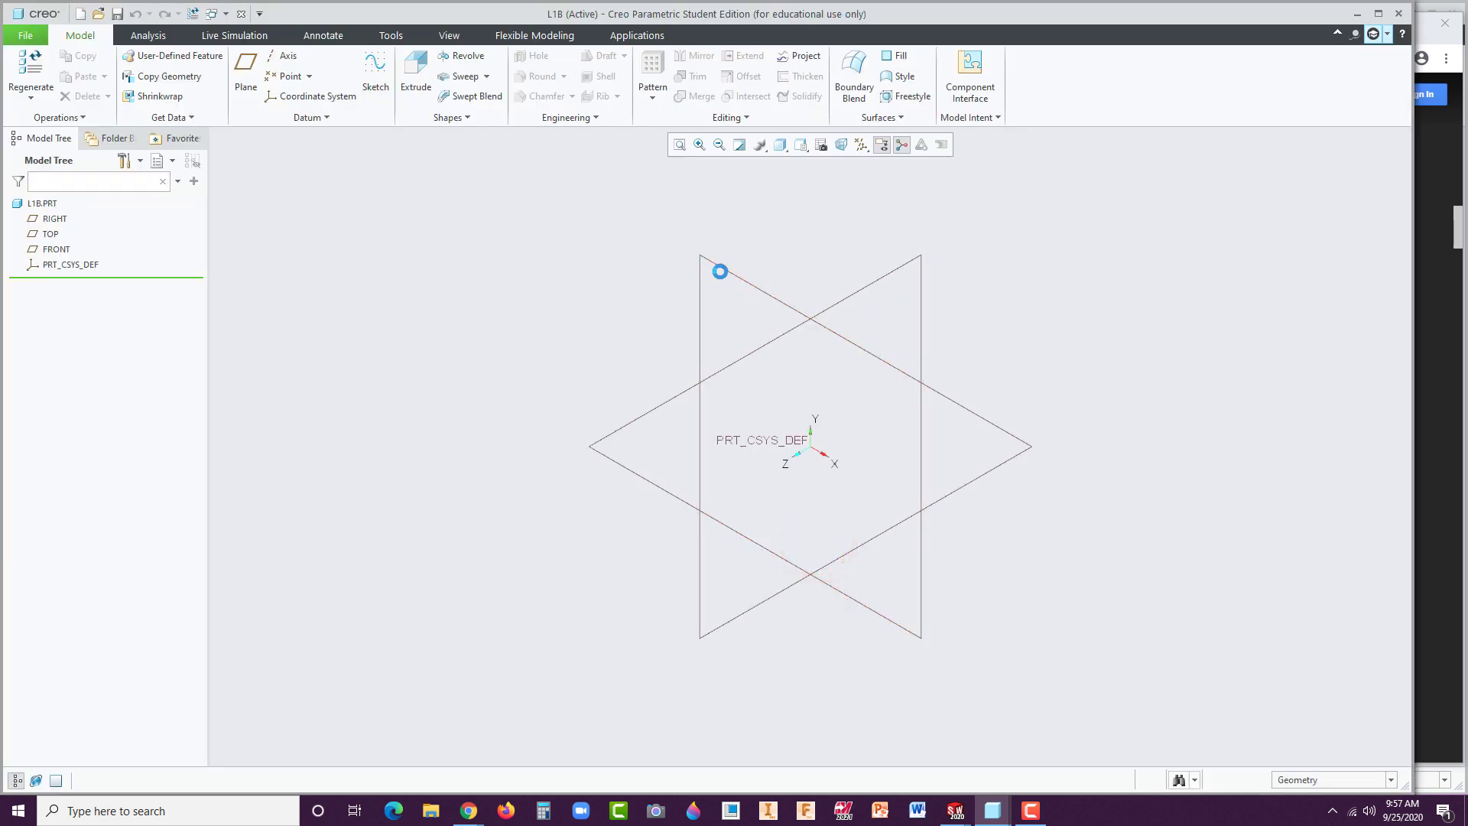
pyautogui.click(618, 460)
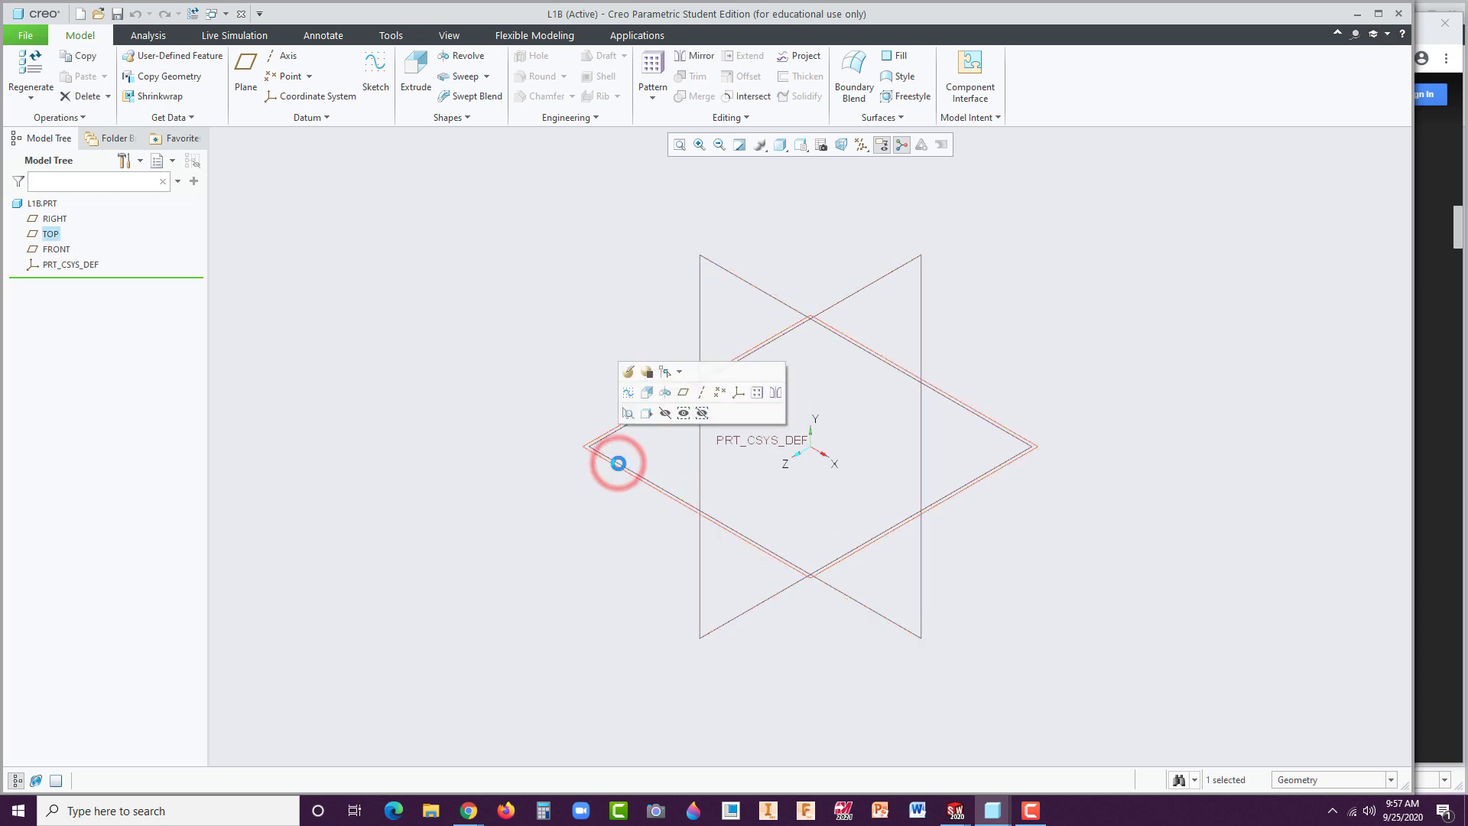
pyautogui.click(643, 391)
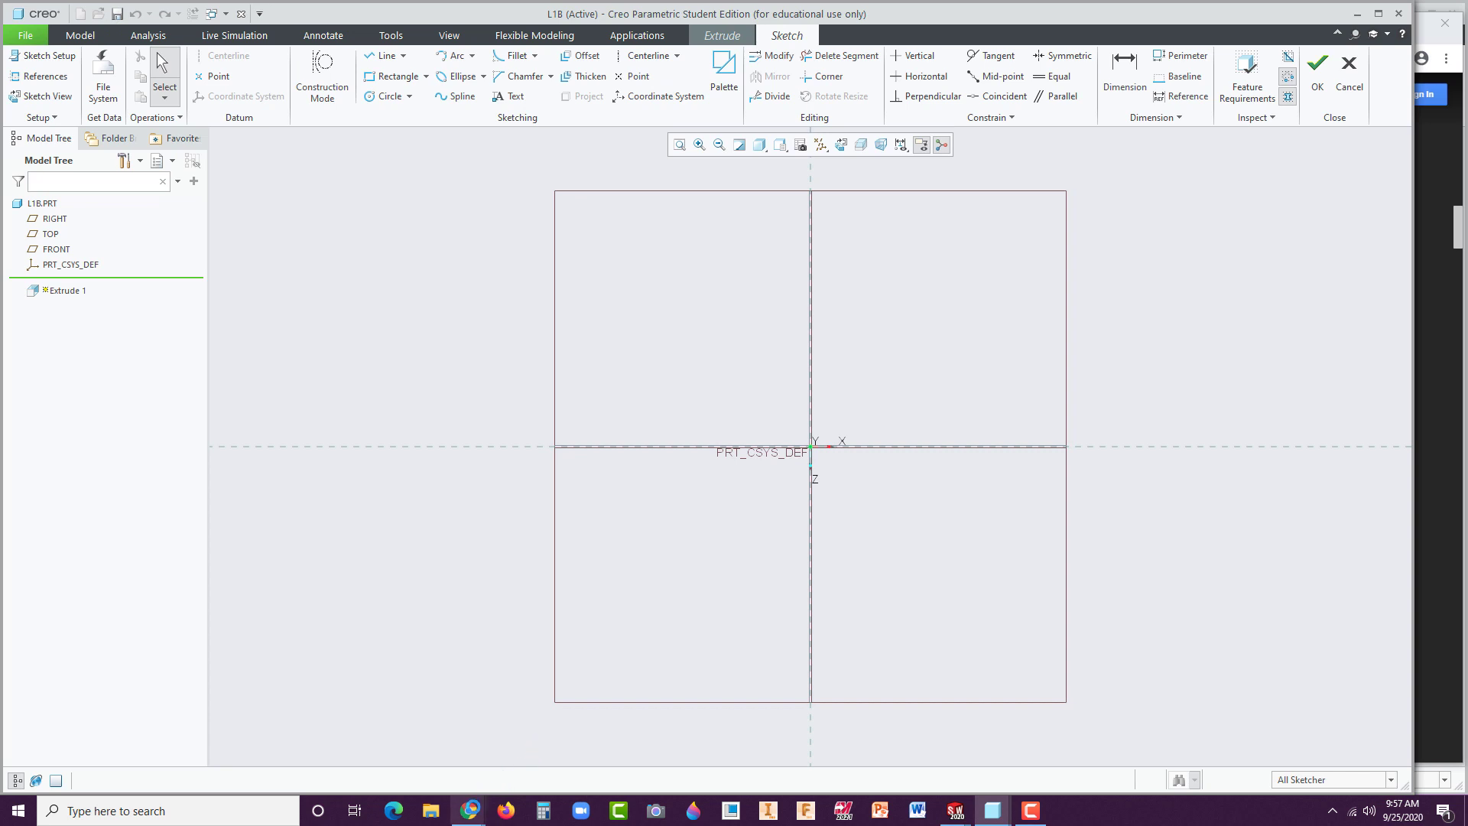
# Consult the Lab 1B drawing in Chrome and, back in Creo, sketch a center rectangle about 164 wide at the origin.
pyautogui.moveTo(469, 810)
pyautogui.click(555, 763)
pyautogui.scroll(-10, 1224, 427)
pyautogui.scroll(1, 1224, 427)
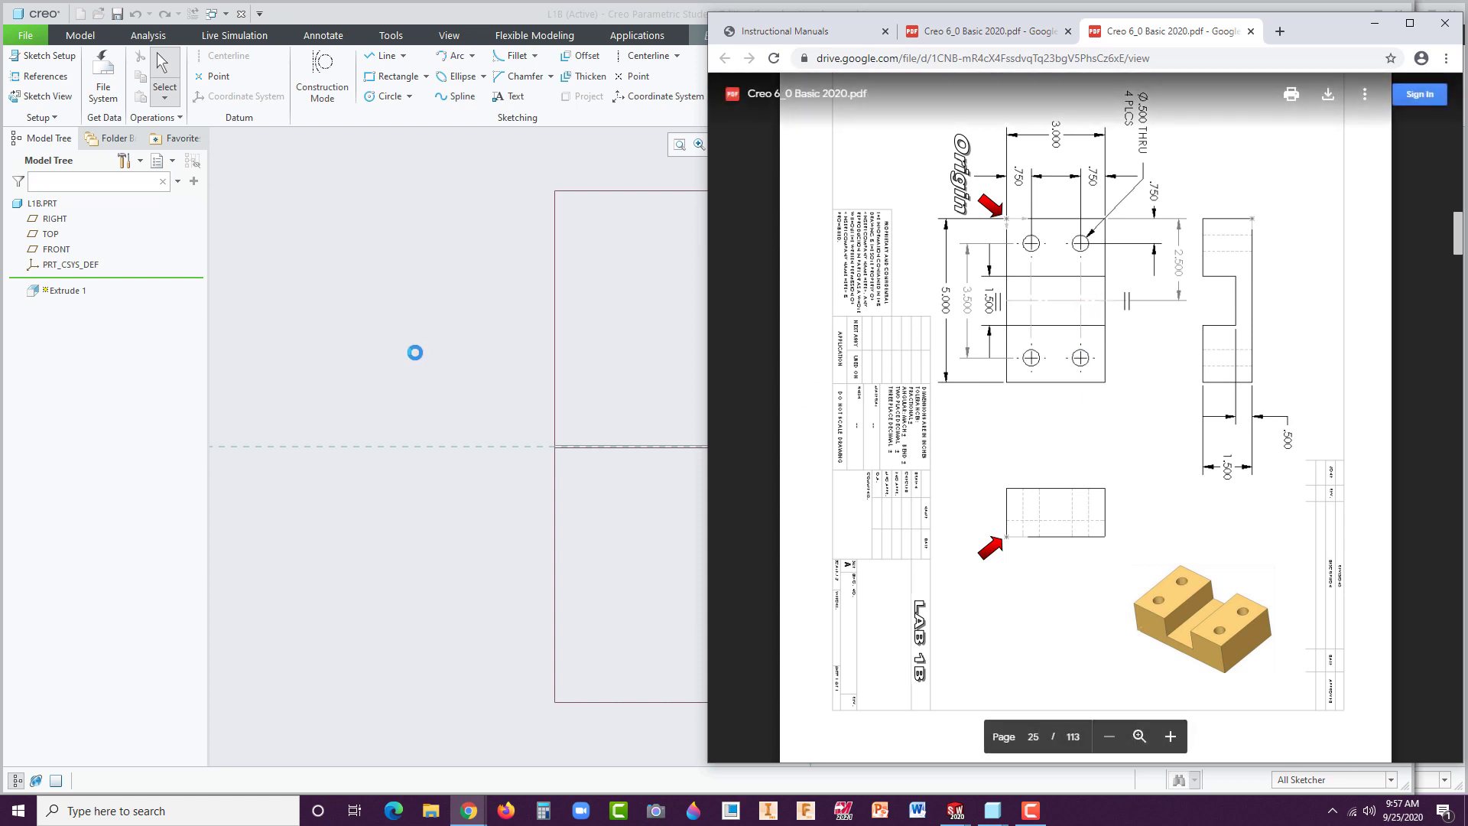
pyautogui.click(350, 229)
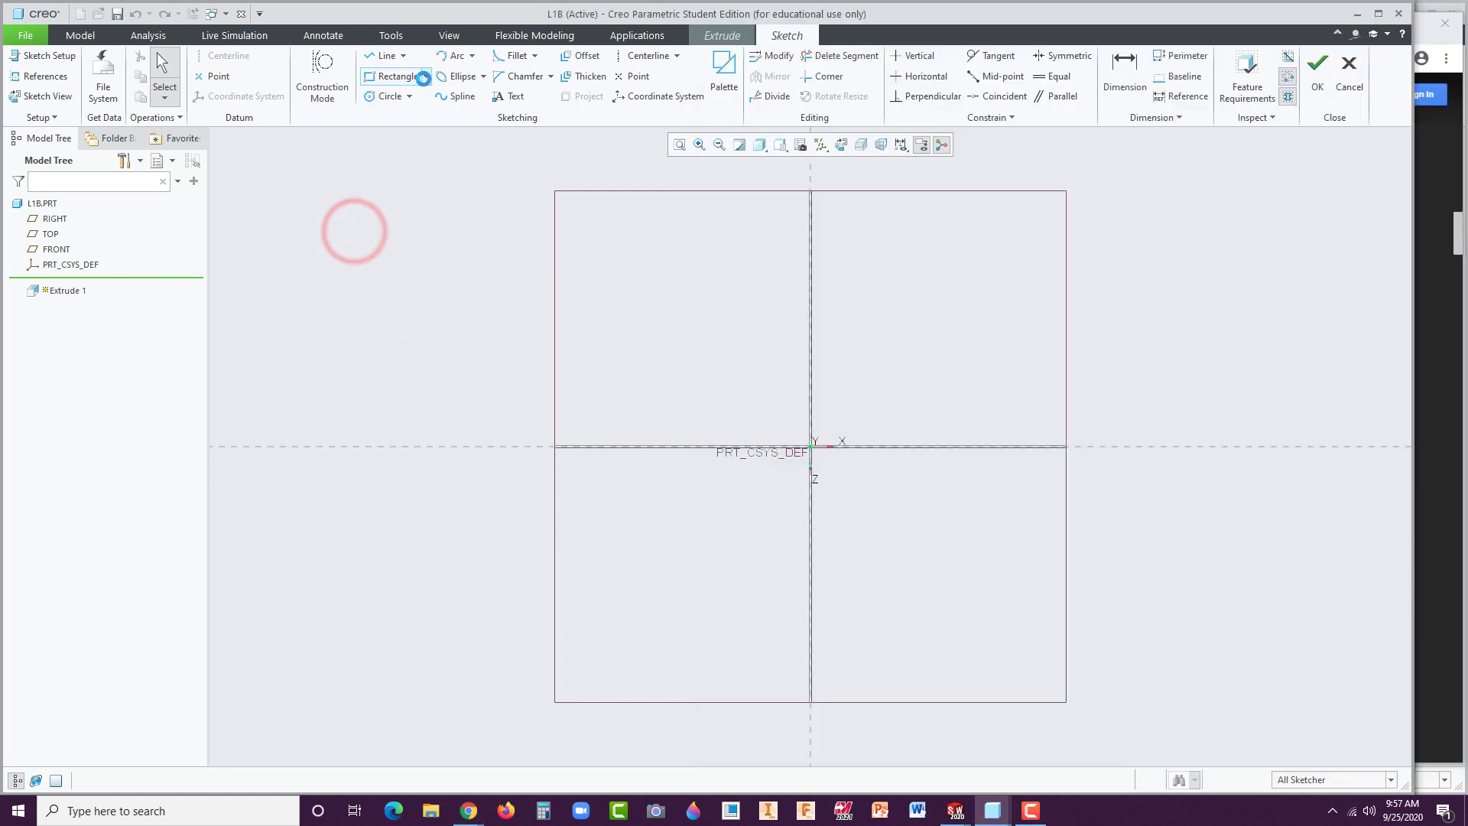
pyautogui.click(425, 77)
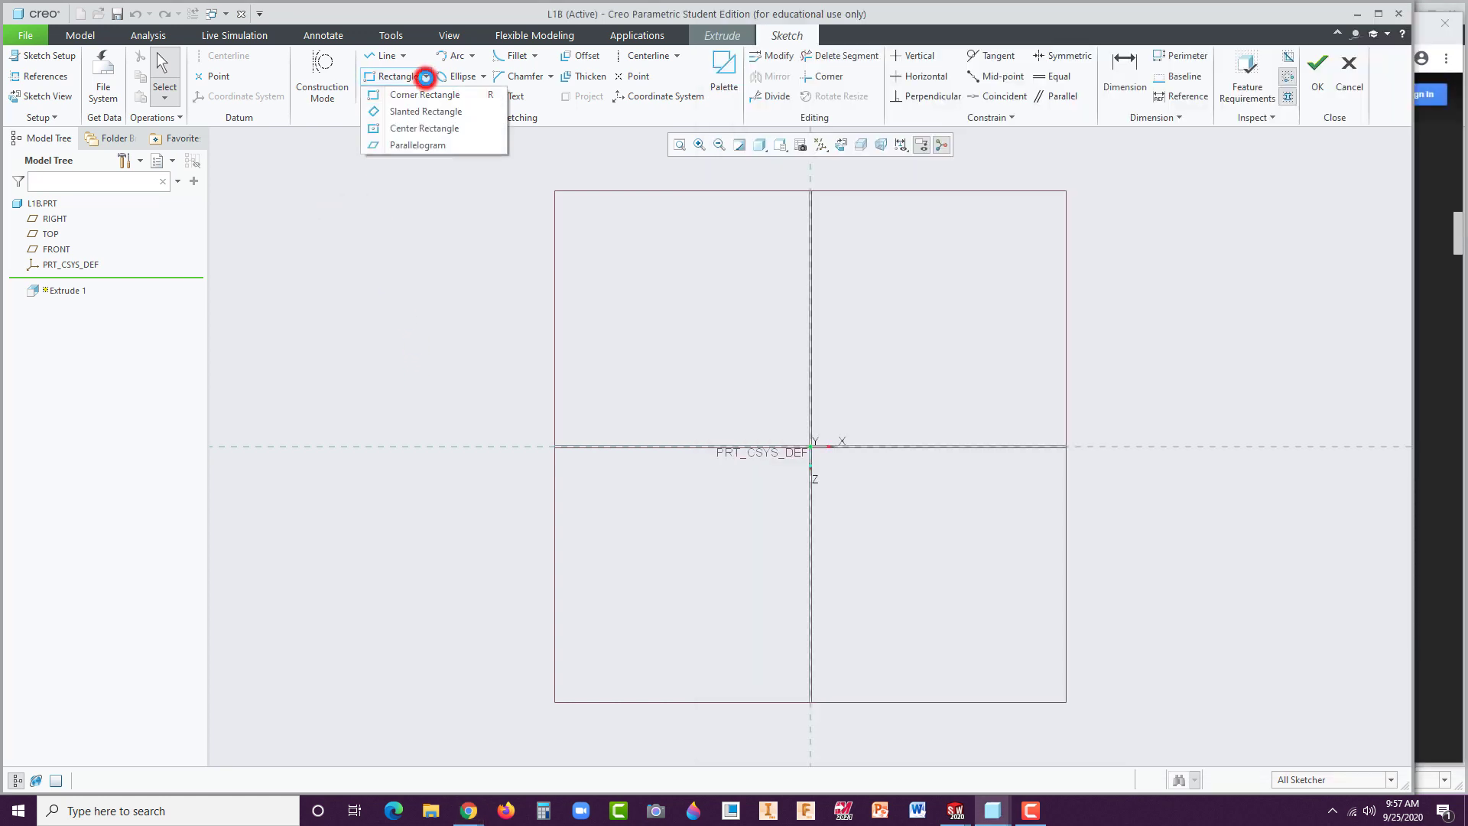
pyautogui.click(387, 130)
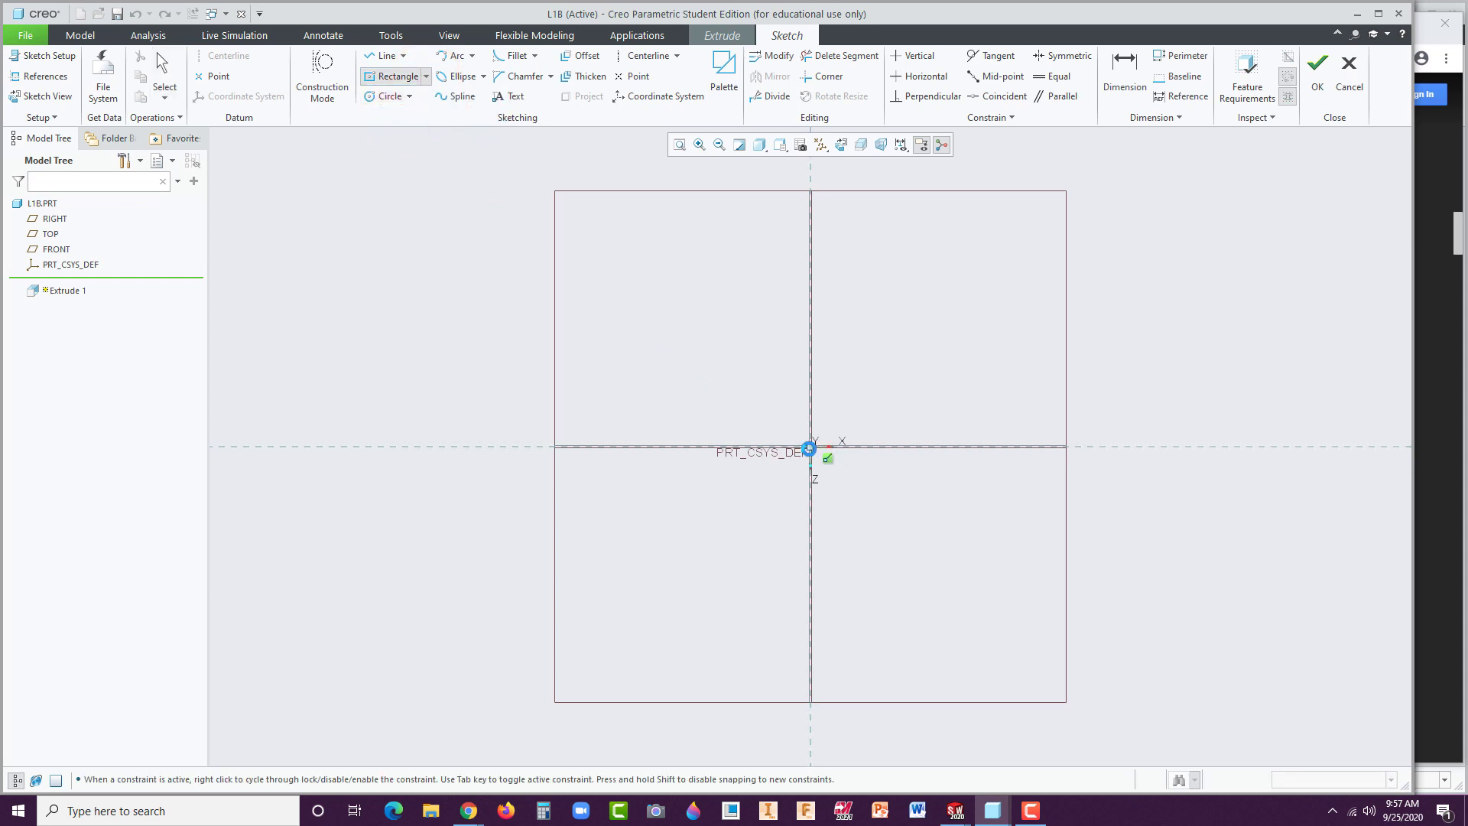
pyautogui.click(809, 447)
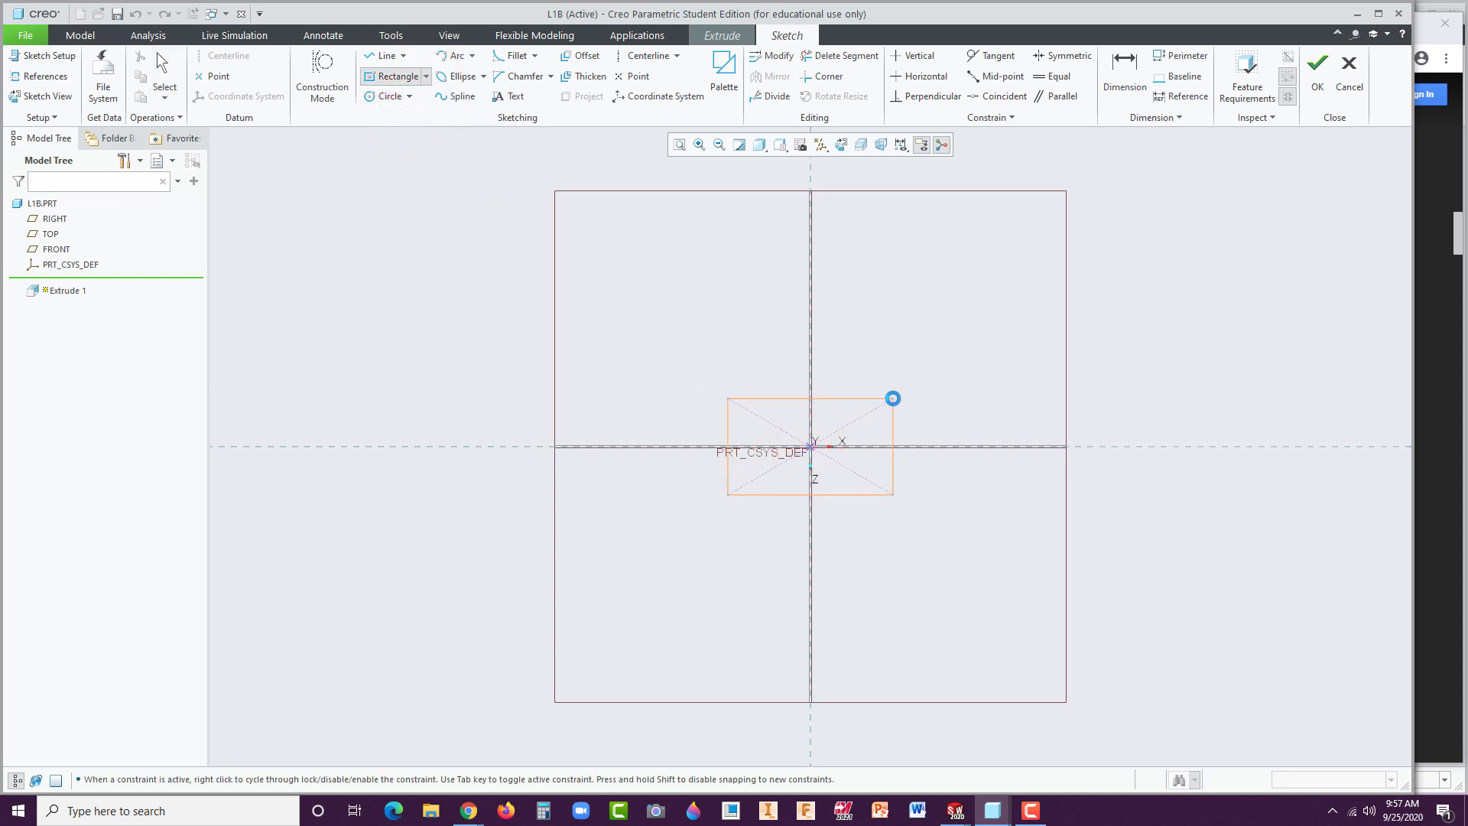
pyautogui.click(892, 398)
pyautogui.middleClick(936, 399)
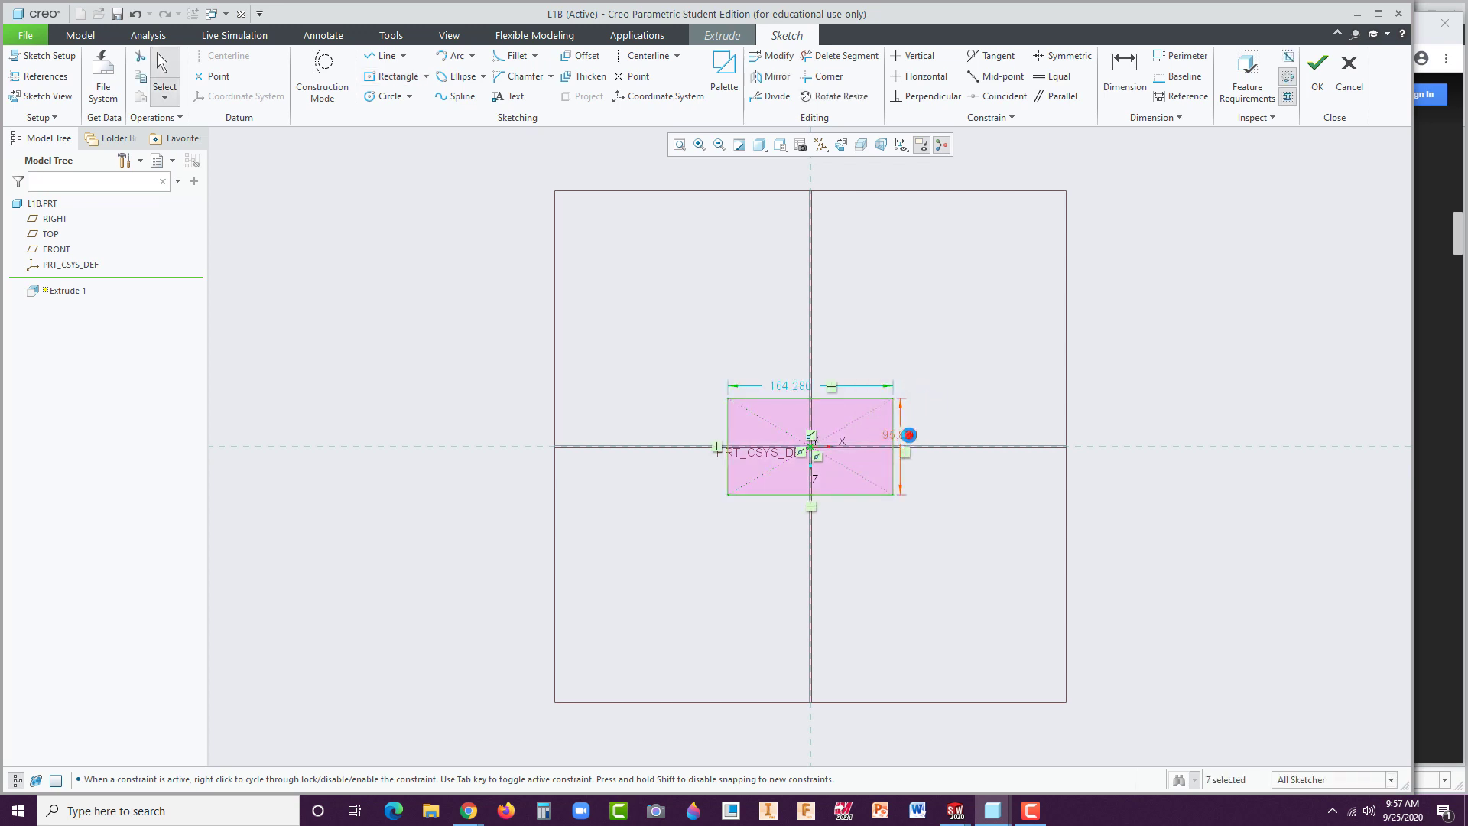
# Set the rectangle's width to 5 and height to 3, and move both dimensions close to its edges.
pyautogui.moveTo(909, 435); pyautogui.dragTo(796, 436)
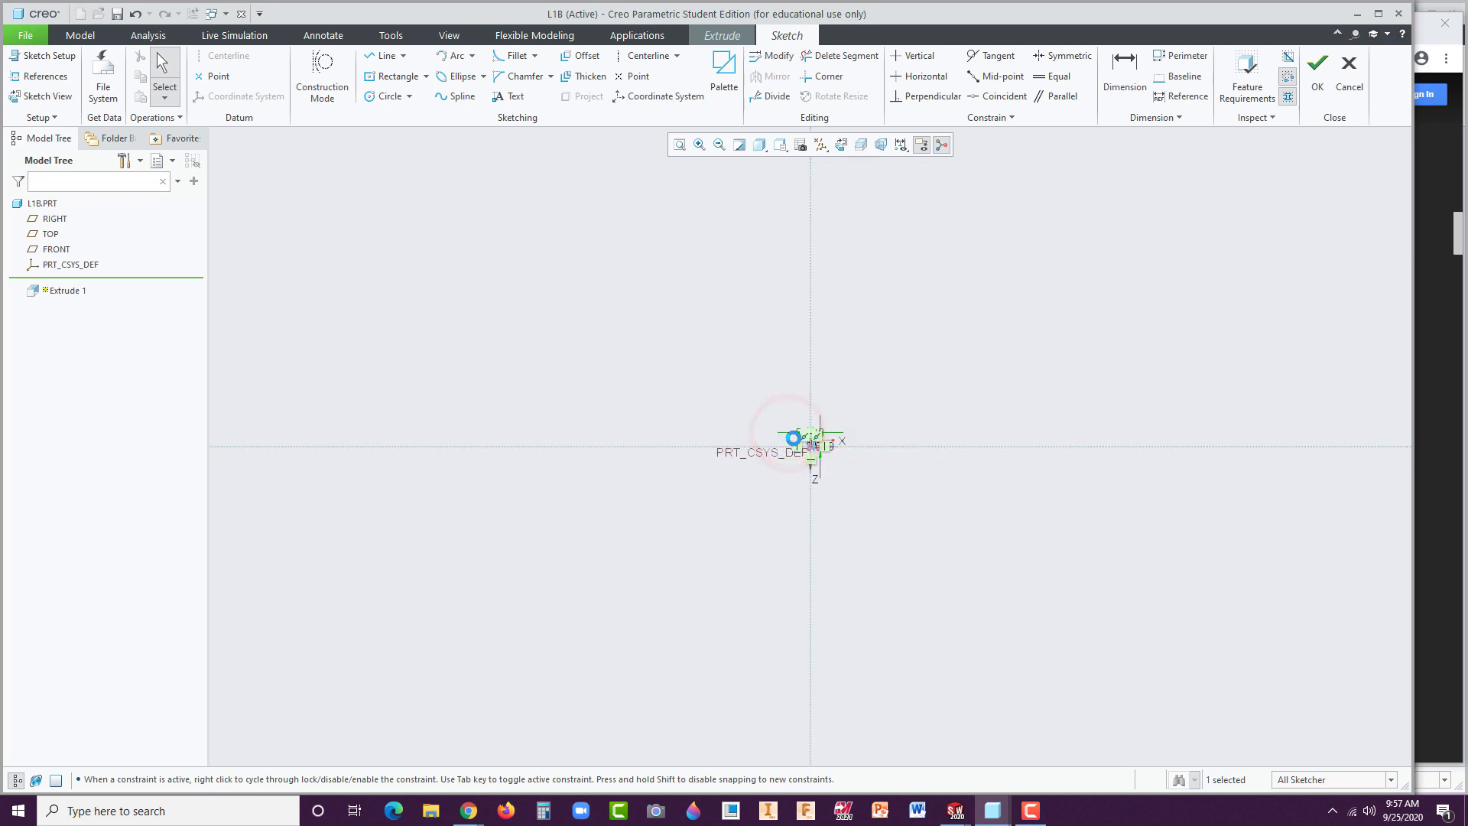
pyautogui.click(680, 143)
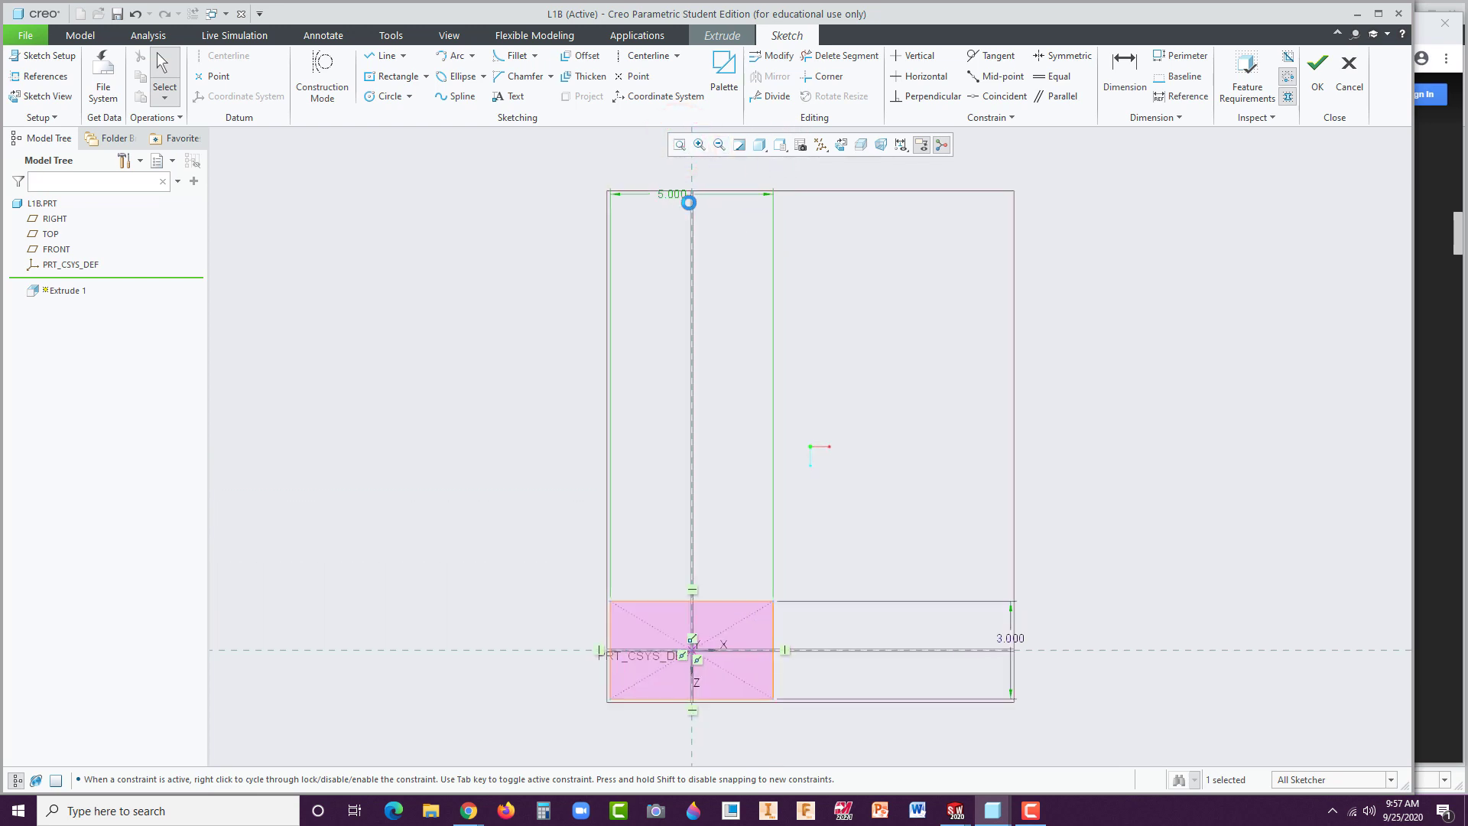
pyautogui.moveTo(671, 200); pyautogui.dragTo(674, 569)
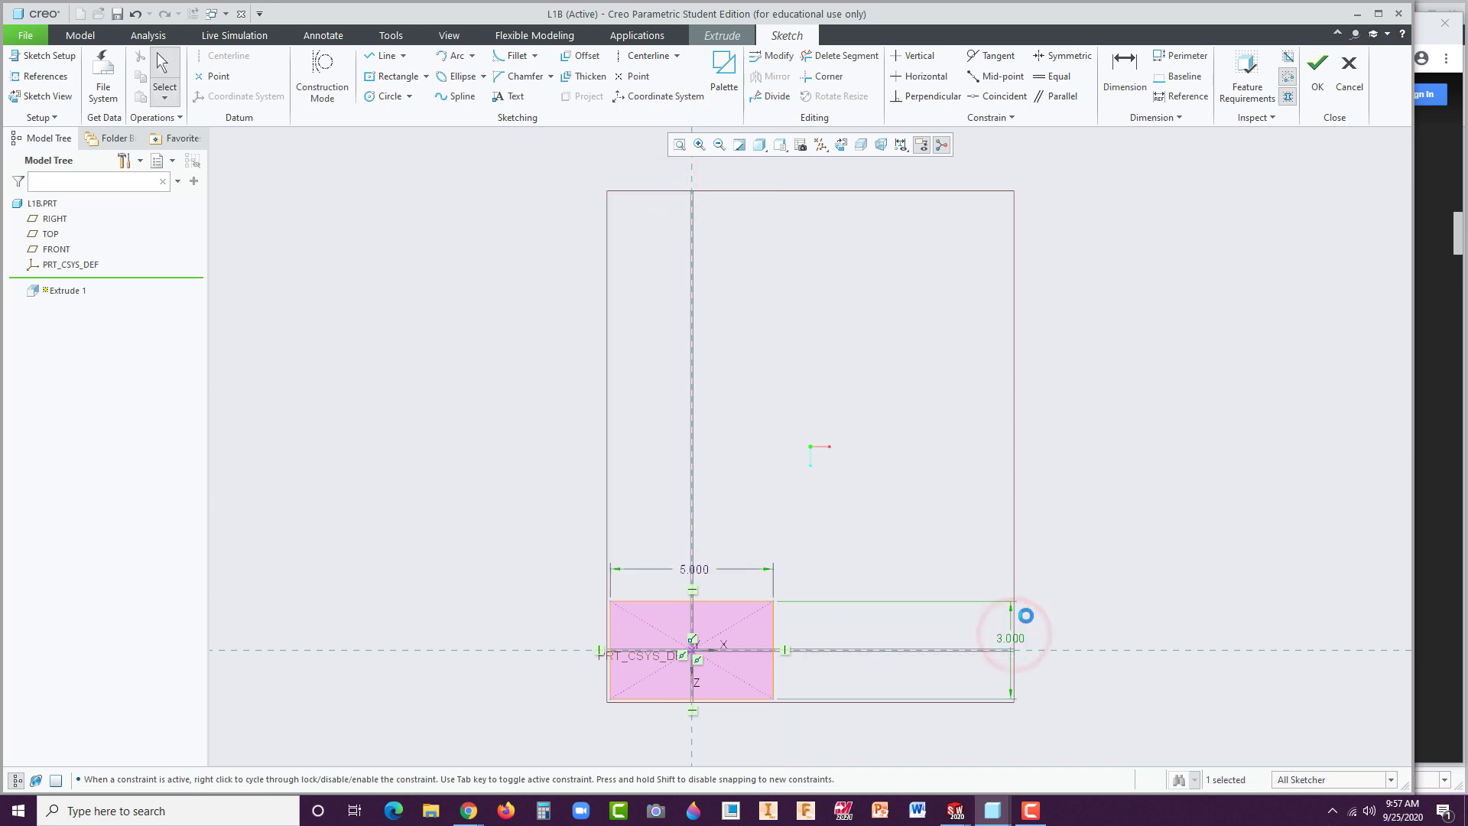
pyautogui.click(1010, 637)
pyautogui.moveTo(1010, 637); pyautogui.dragTo(809, 640)
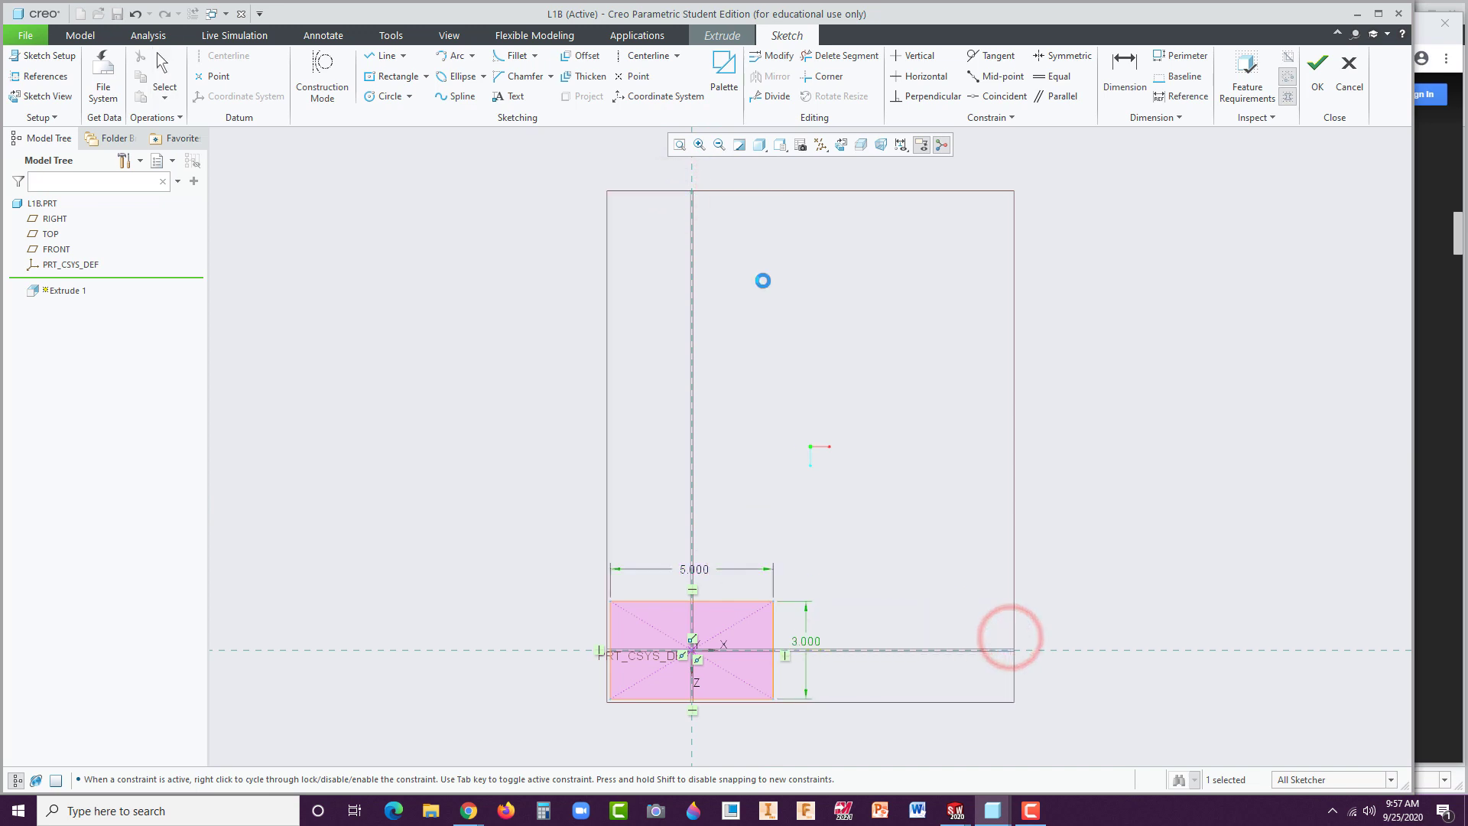
pyautogui.click(679, 144)
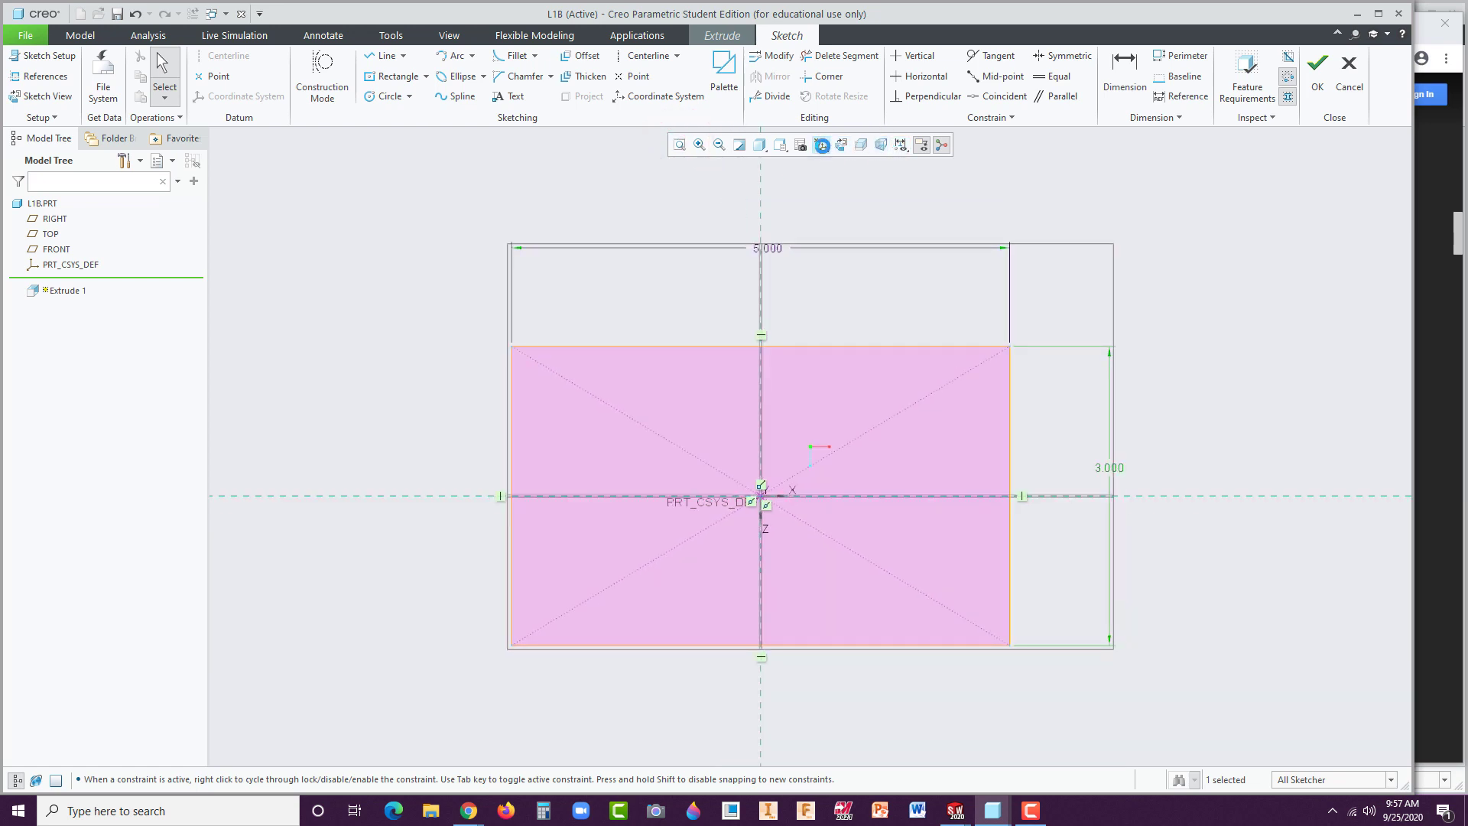
# Hide all datum axes, points, coordinate systems and planes in the sketch view.
pyautogui.click(820, 144)
pyautogui.click(821, 163)
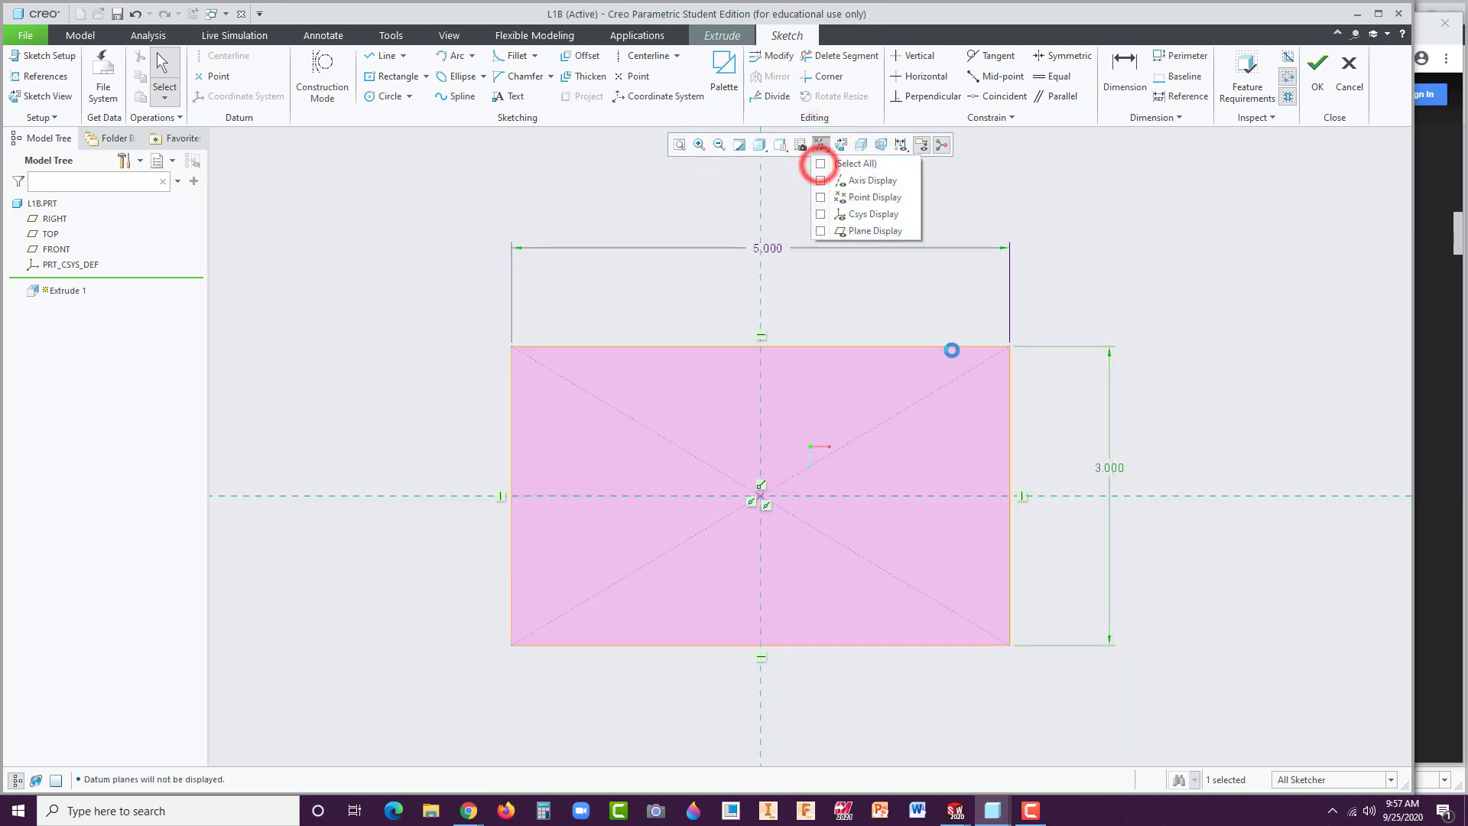
pyautogui.click(1085, 249)
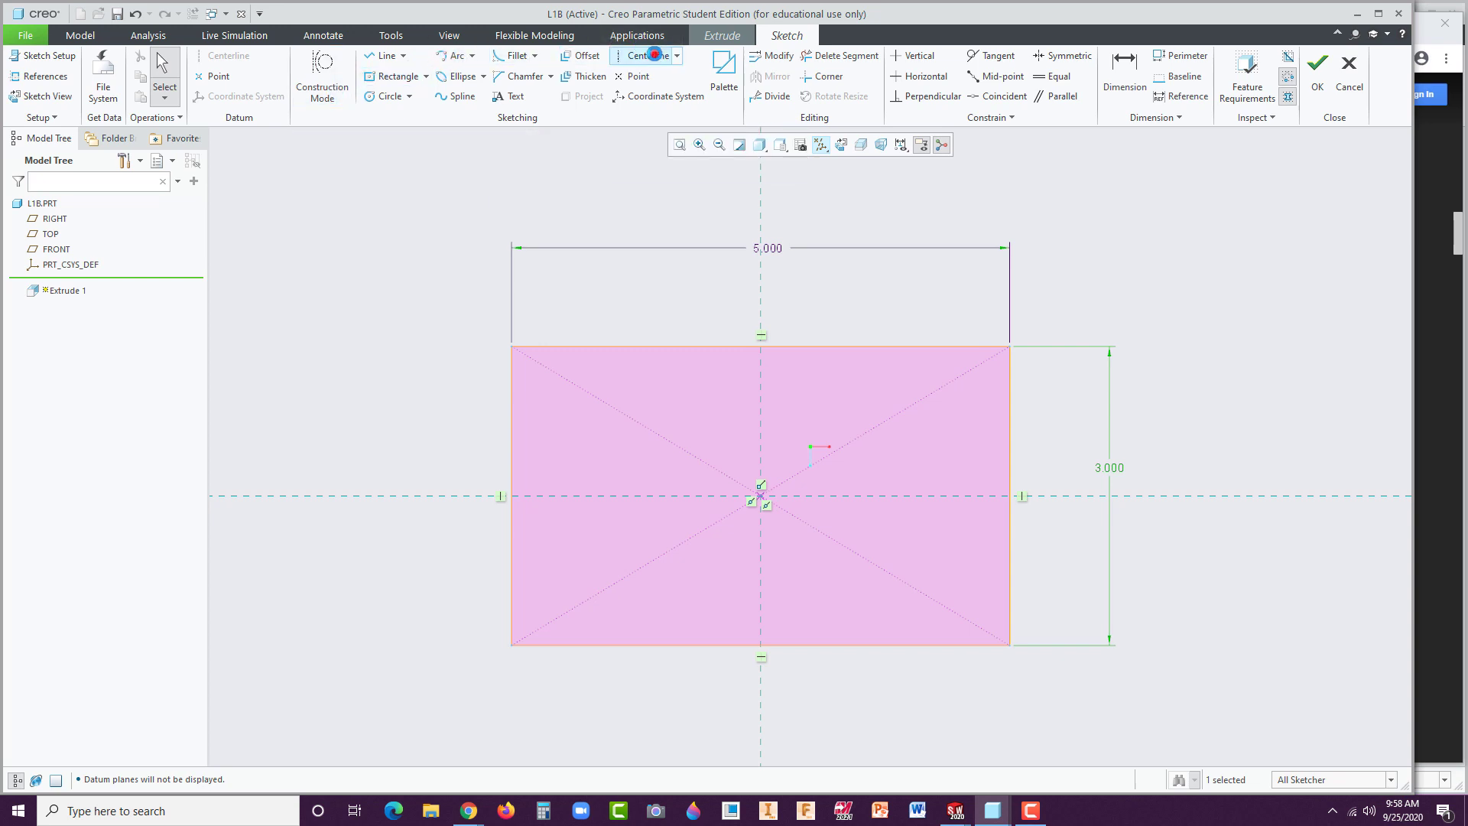
# Draw a vertical and a horizontal centerline through the rectangle's center.
pyautogui.click(651, 55)
pyautogui.click(762, 495)
pyautogui.click(761, 289)
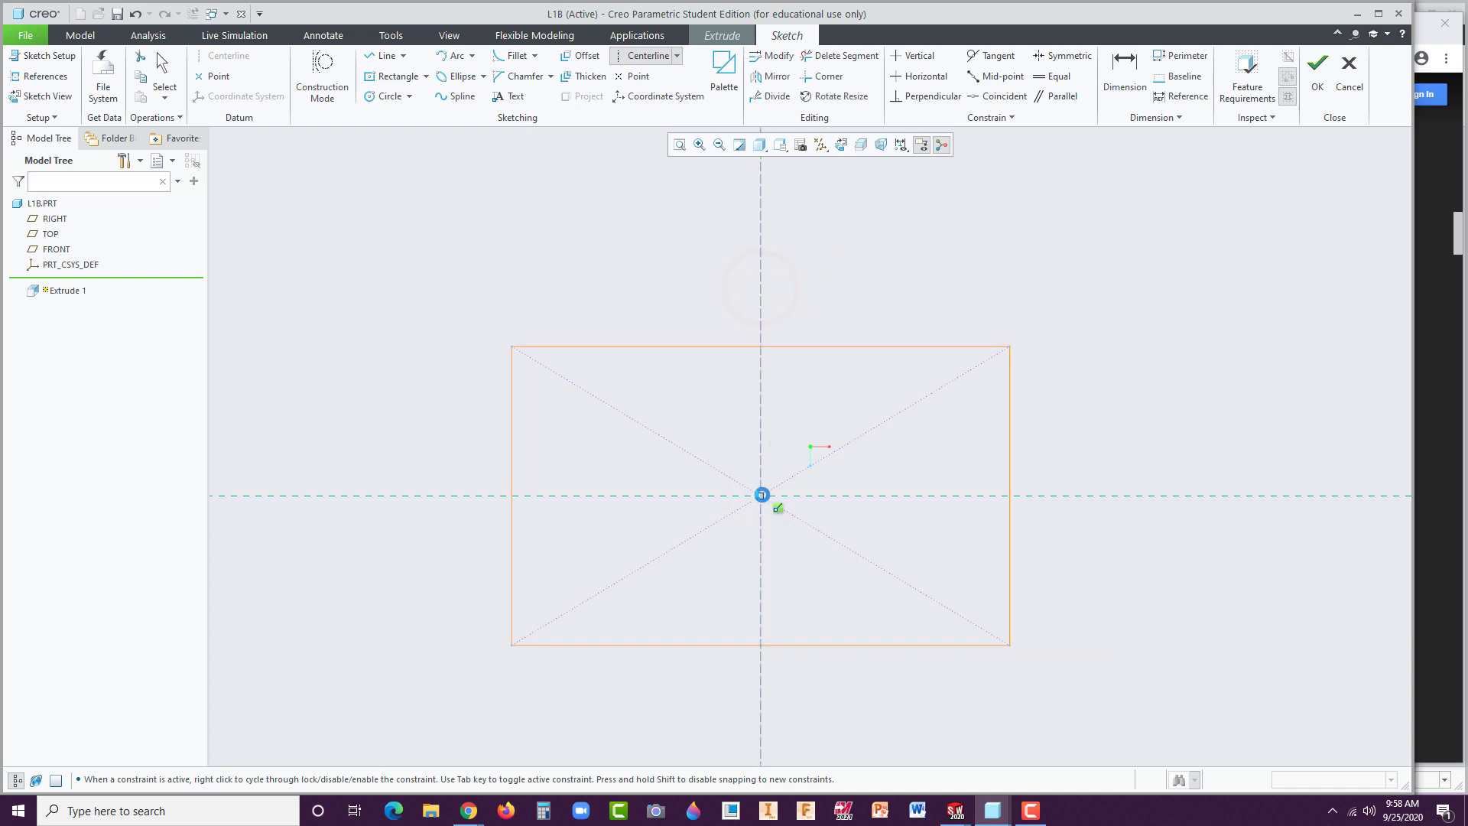
pyautogui.click(760, 495)
pyautogui.click(622, 500)
pyautogui.middleClick(622, 500)
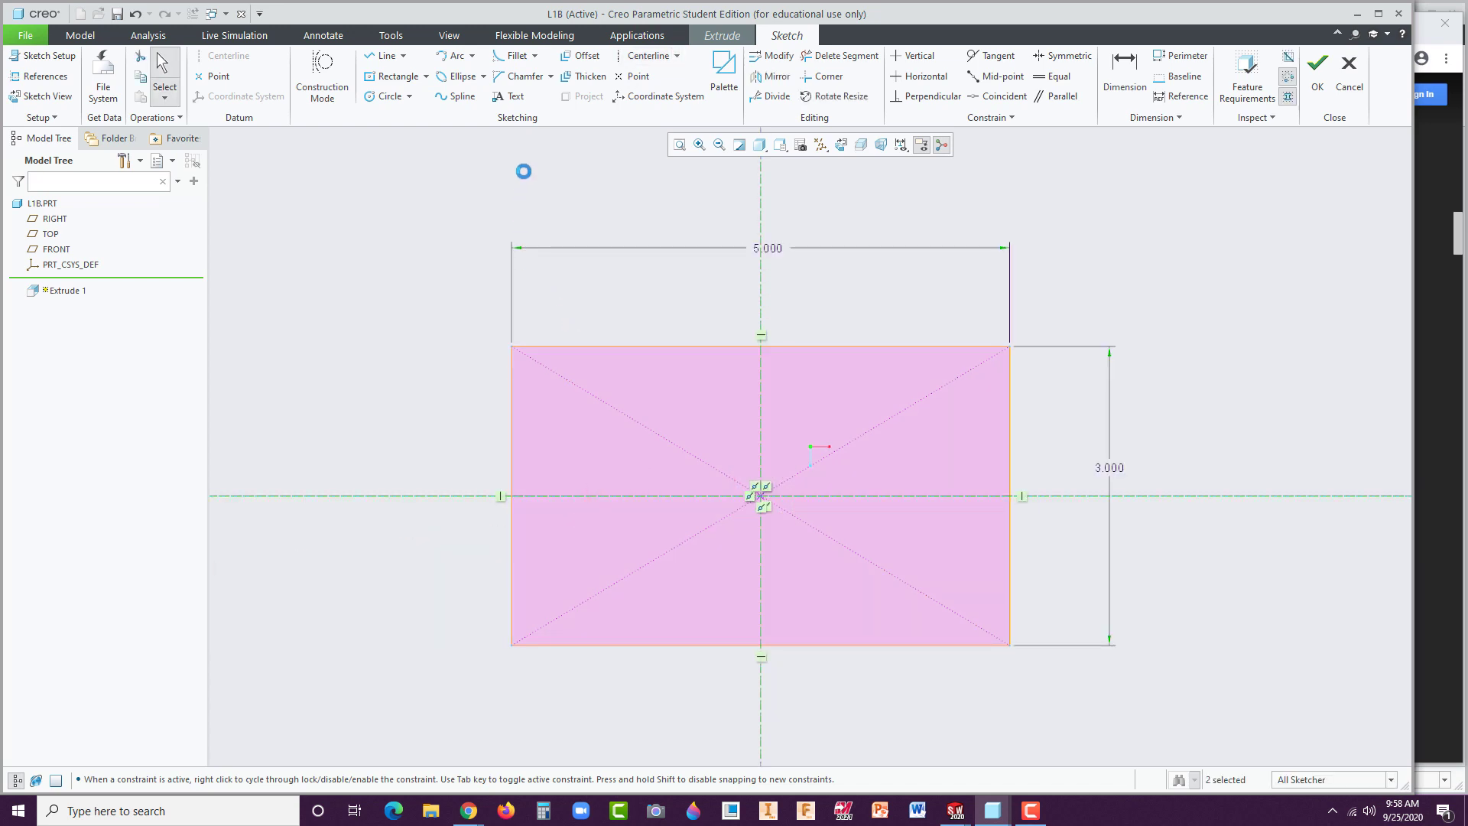
# Sketch a circle near the rectangle's upper-left corner and set its diameter to 0.5.
pyautogui.click(383, 97)
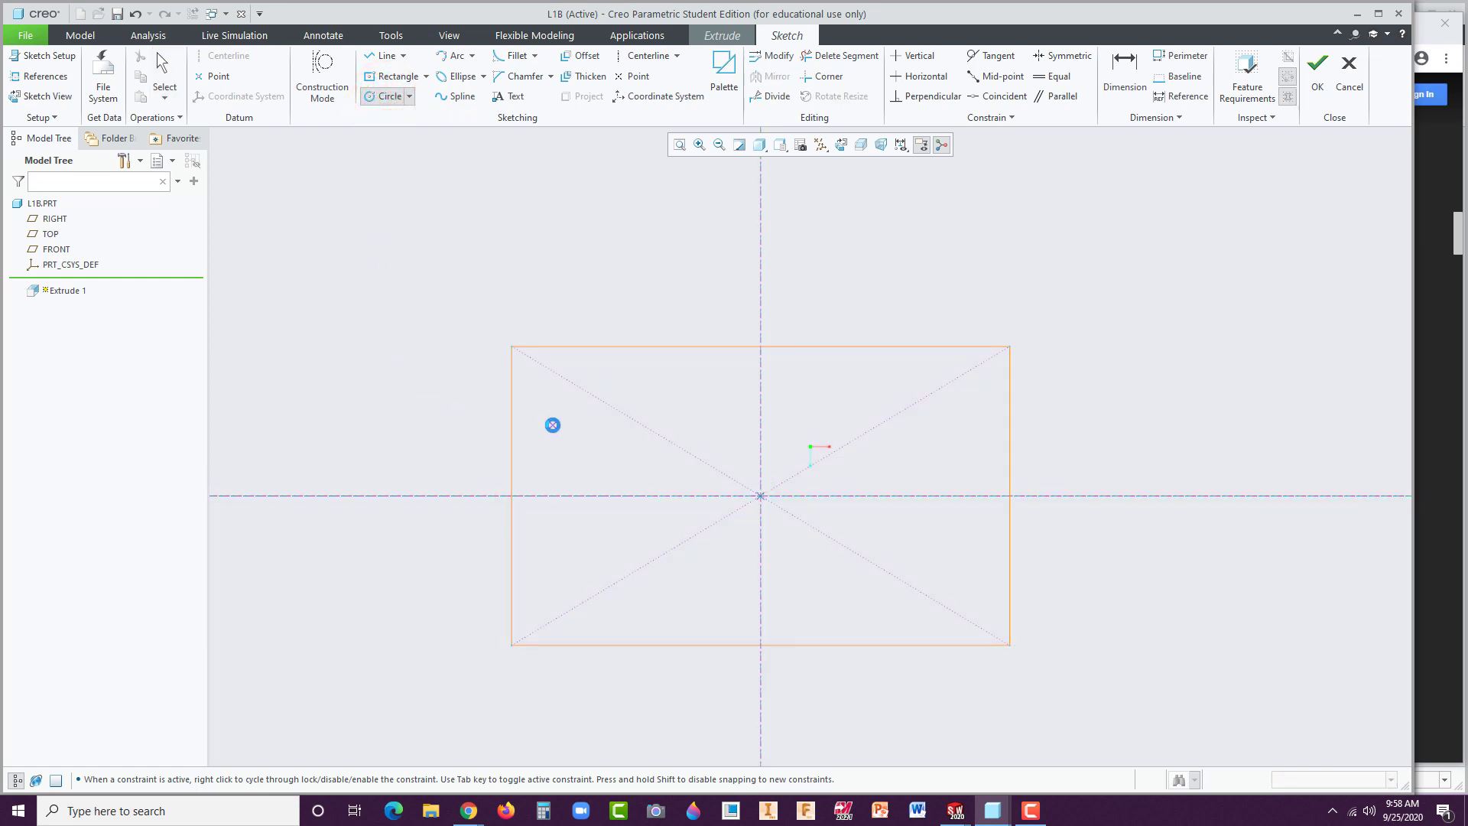
pyautogui.click(552, 425)
pyautogui.click(567, 408)
pyautogui.middleClick(483, 436)
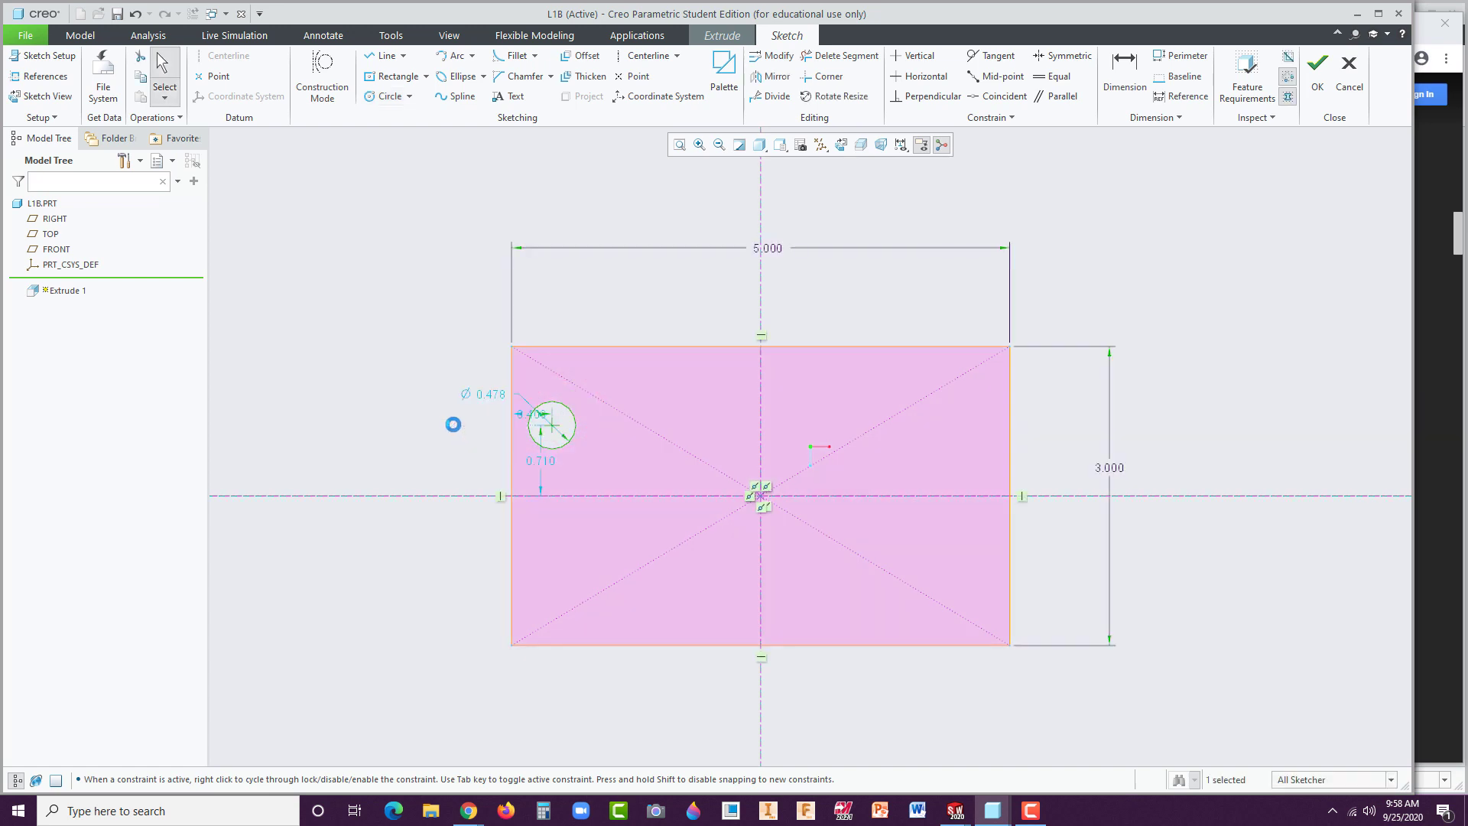
pyautogui.doubleClick(491, 396)
pyautogui.write('0.5')
pyautogui.press('Return')
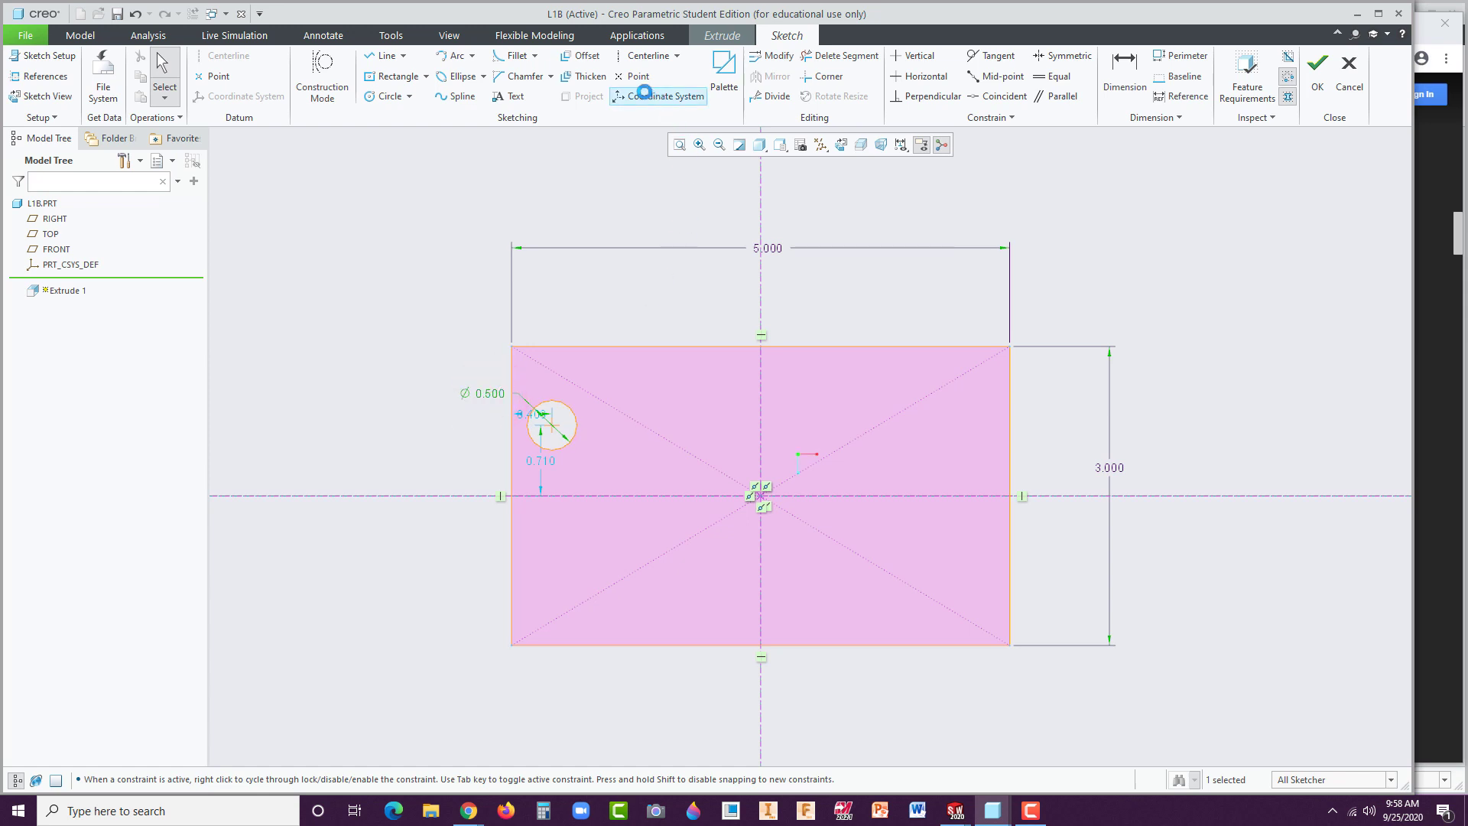
# Dimension the circle's center from the rectangle's upper edge and set the distance to 0.75.
pyautogui.click(1122, 68)
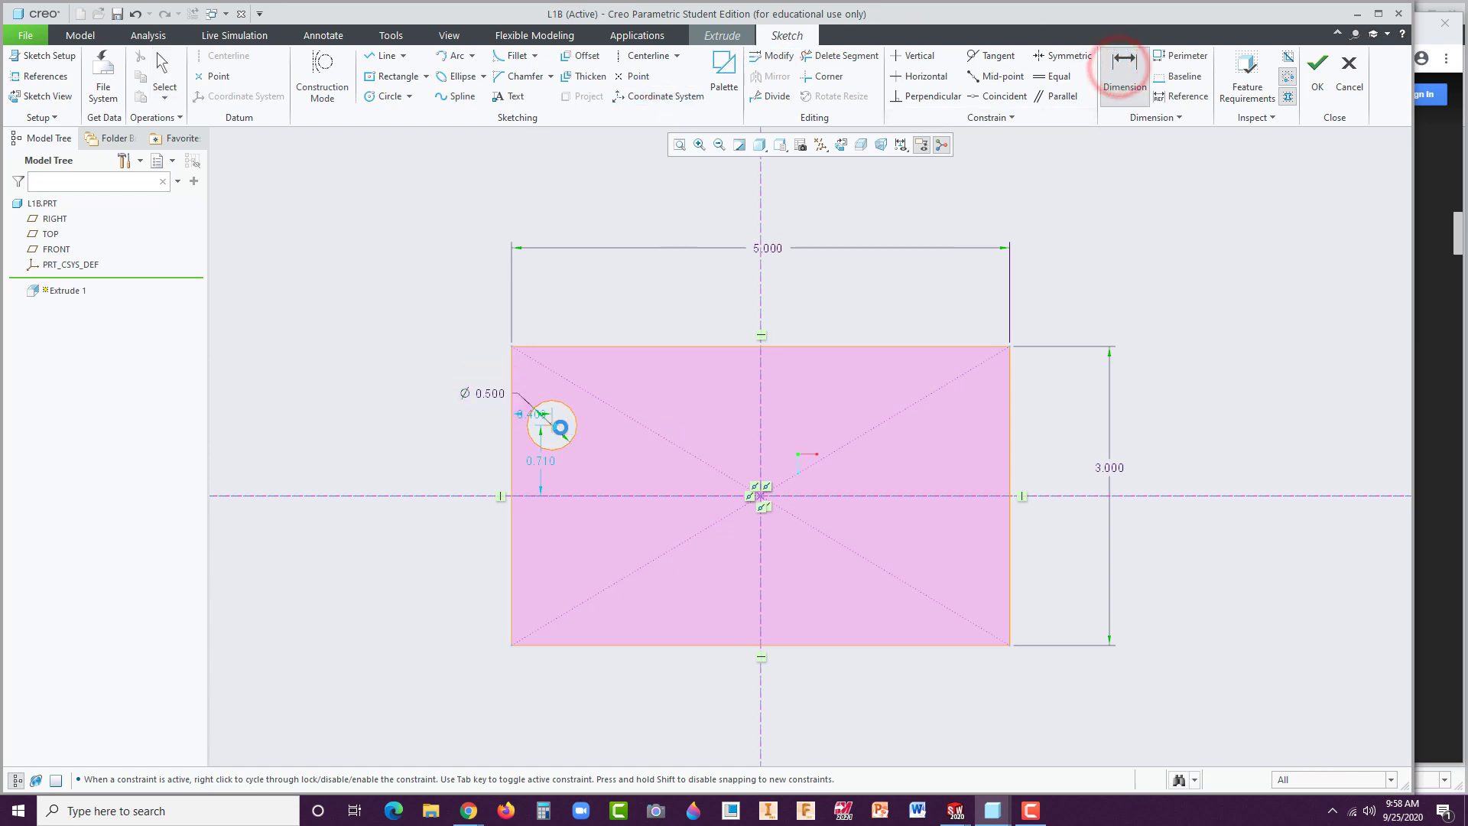
pyautogui.click(552, 425)
pyautogui.click(627, 350)
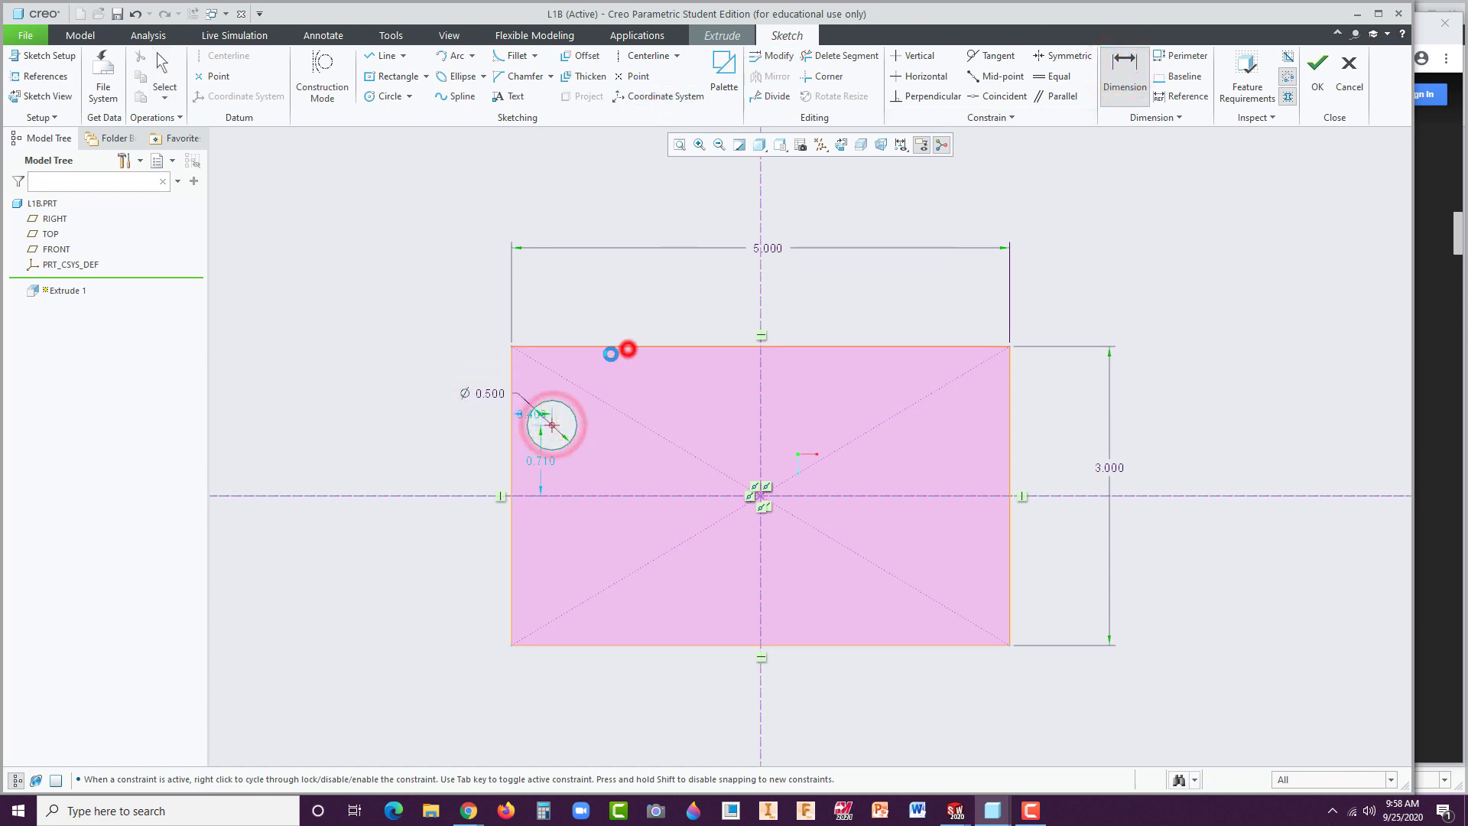
pyautogui.middleClick(417, 374)
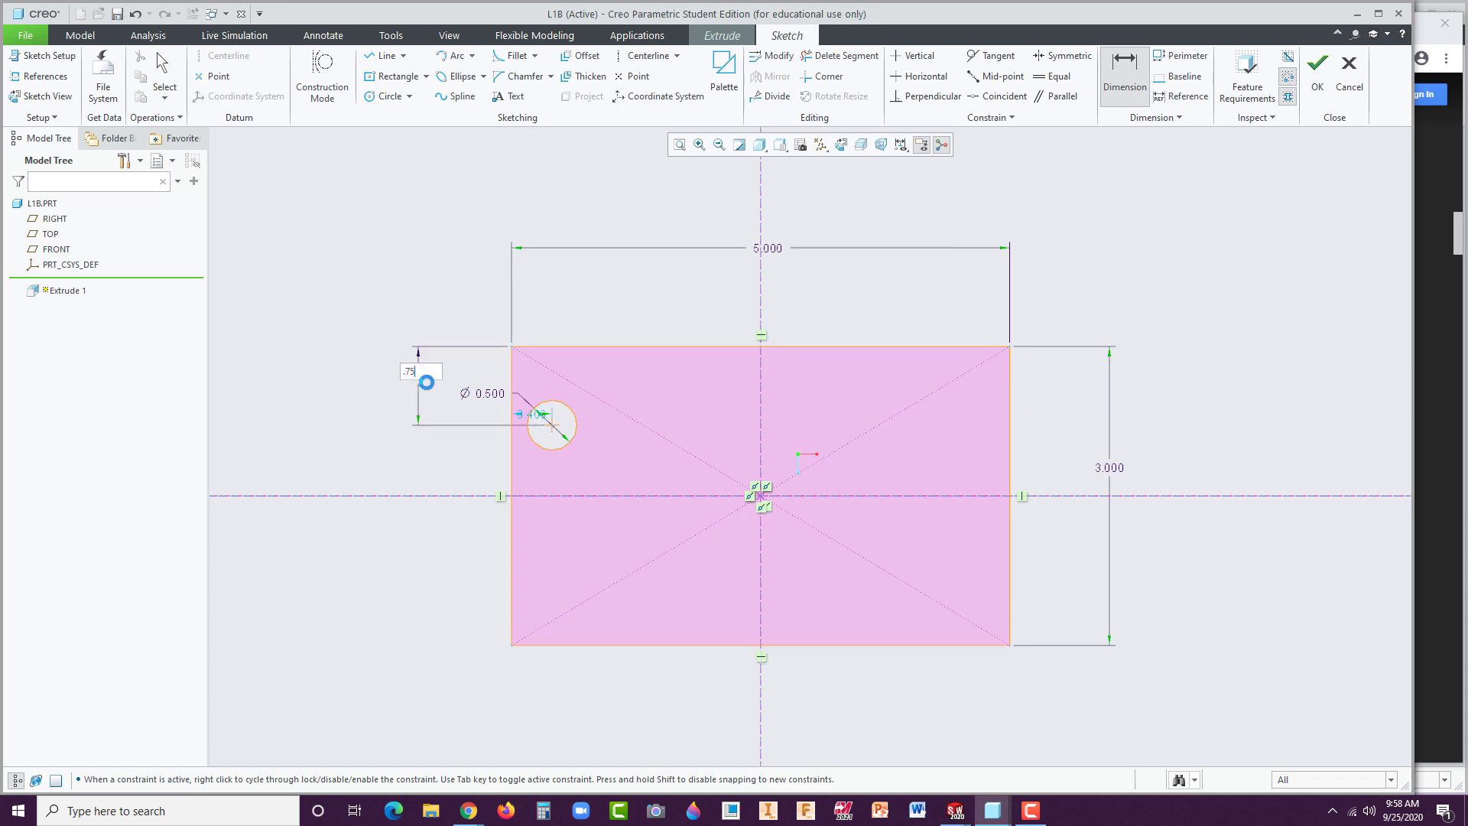
pyautogui.press('Return')
# Dimension the circle's center from the rectangle's left edge and set the distance to 0.75.
pyautogui.click(554, 421)
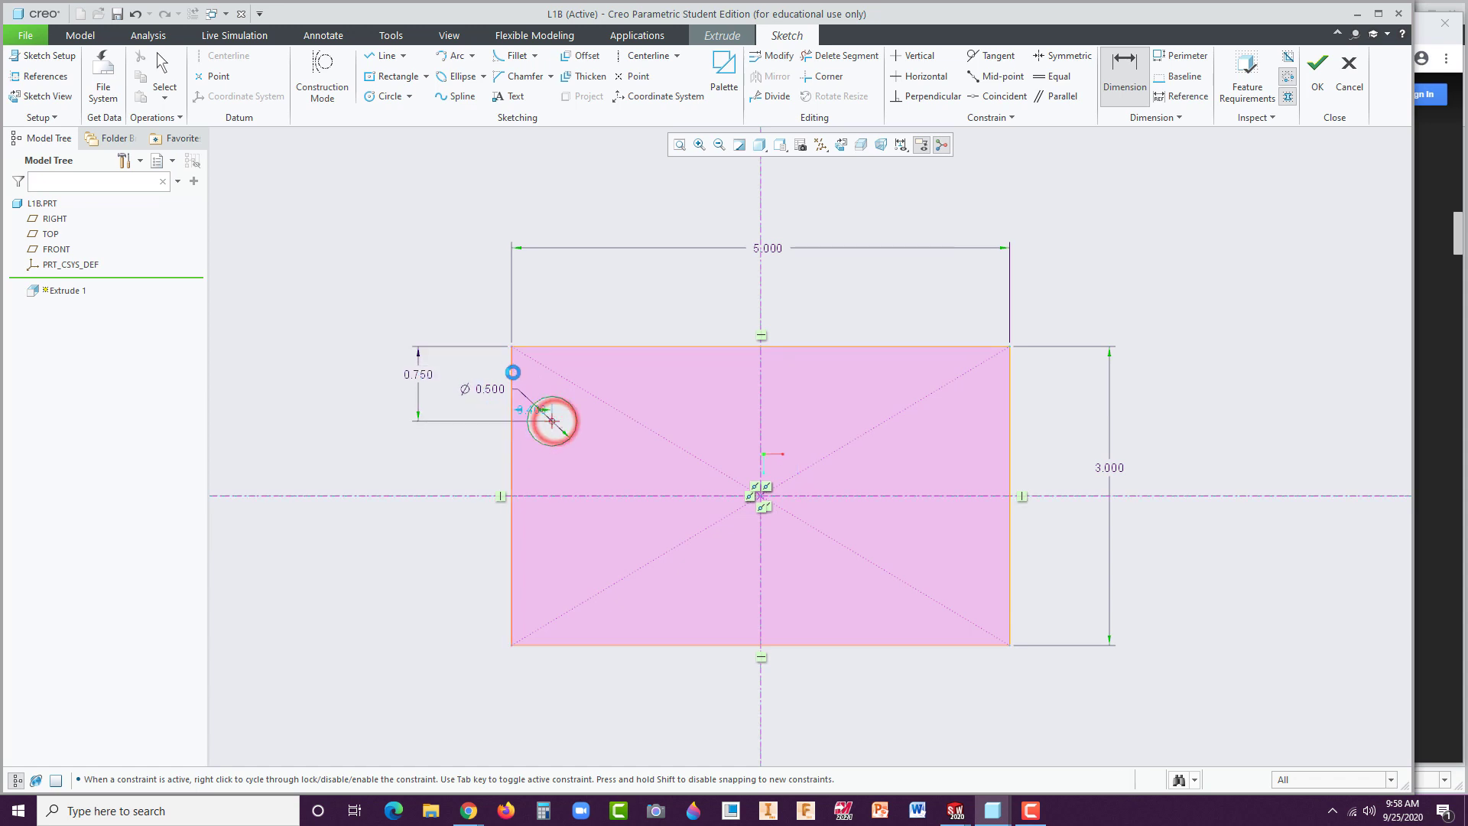
pyautogui.click(510, 370)
pyautogui.middleClick(539, 292)
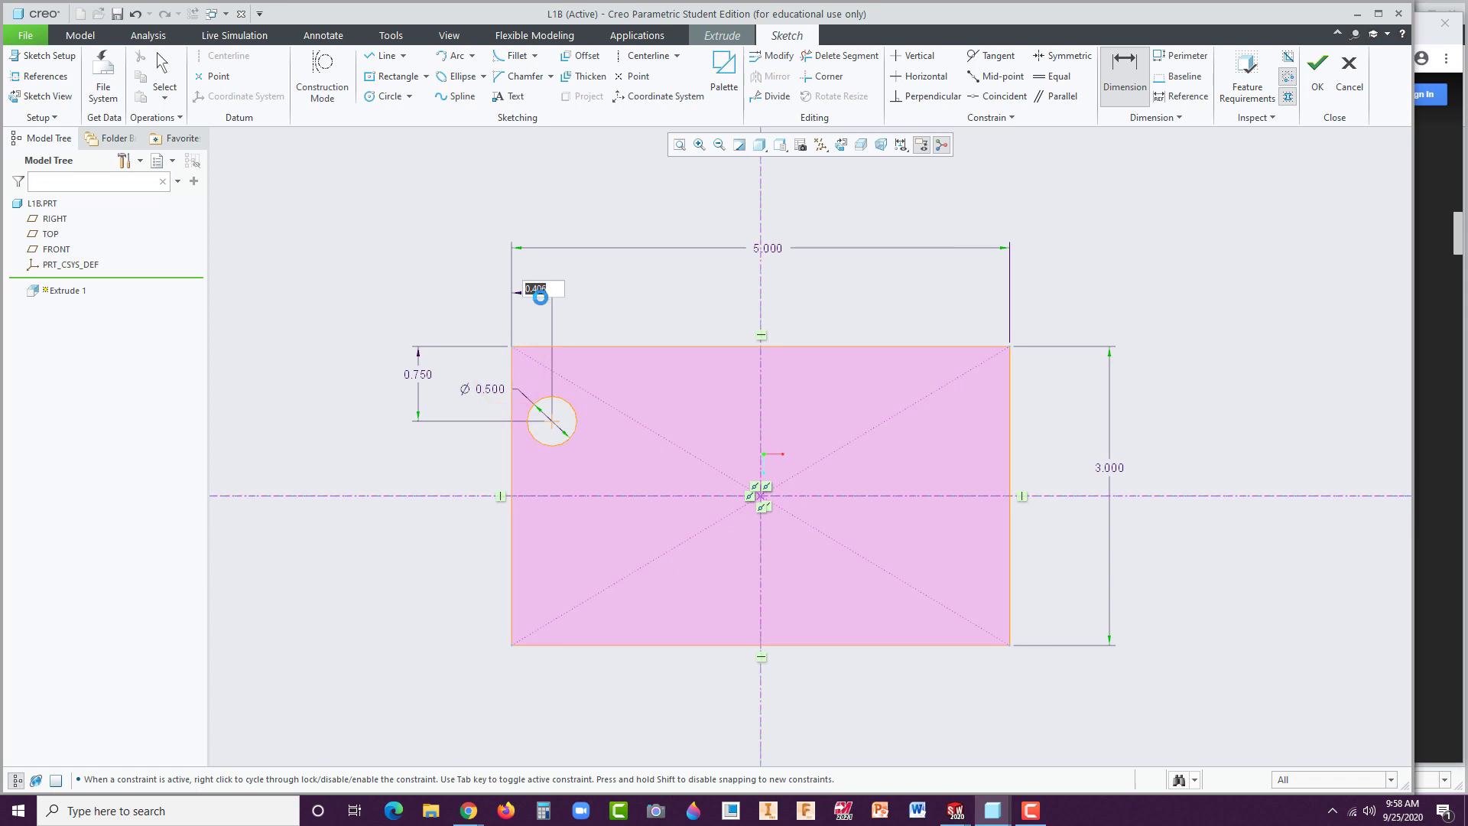
pyautogui.write('.75')
pyautogui.press('Return')
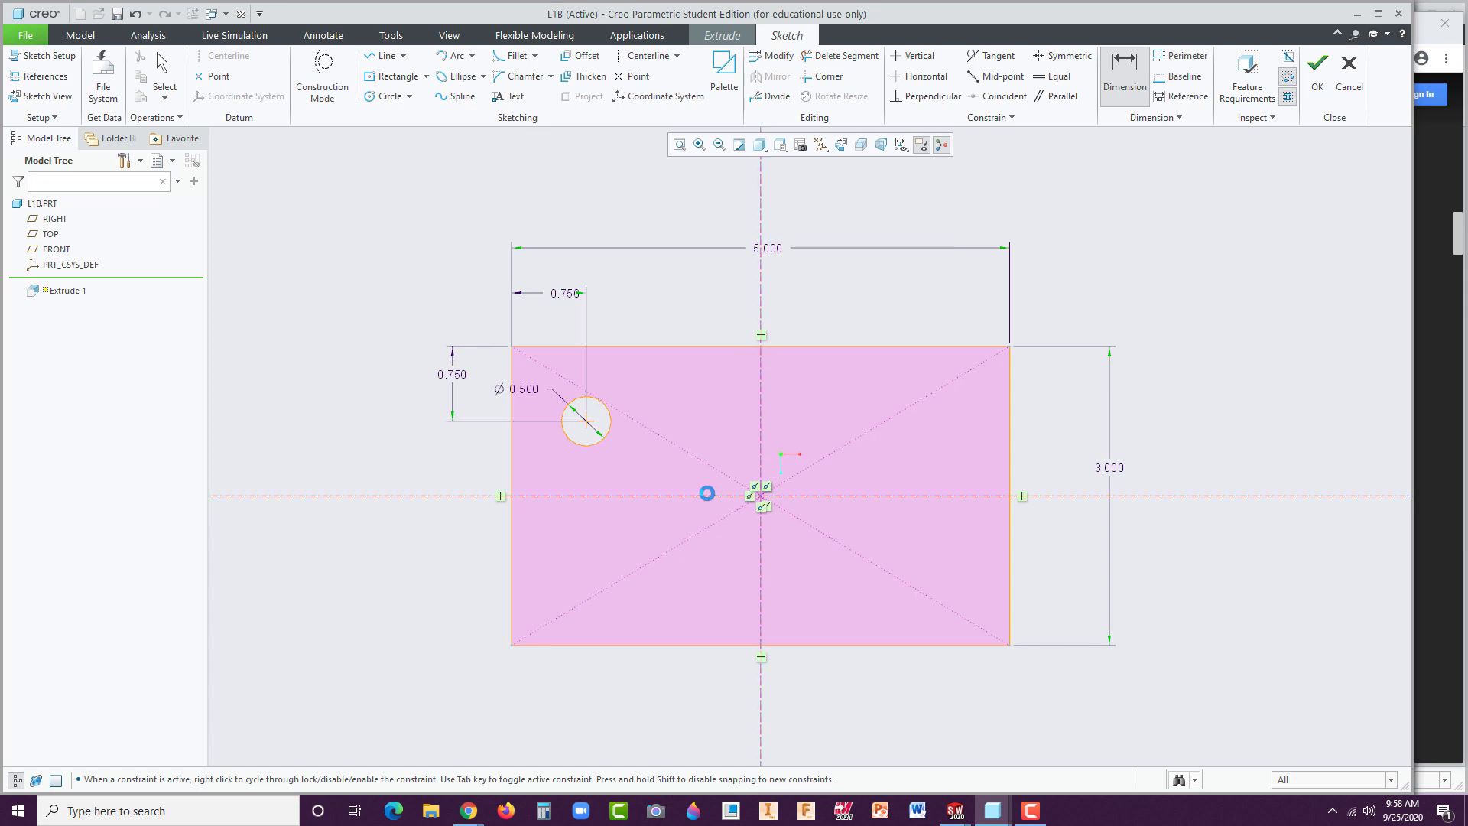
pyautogui.middleClick(686, 297)
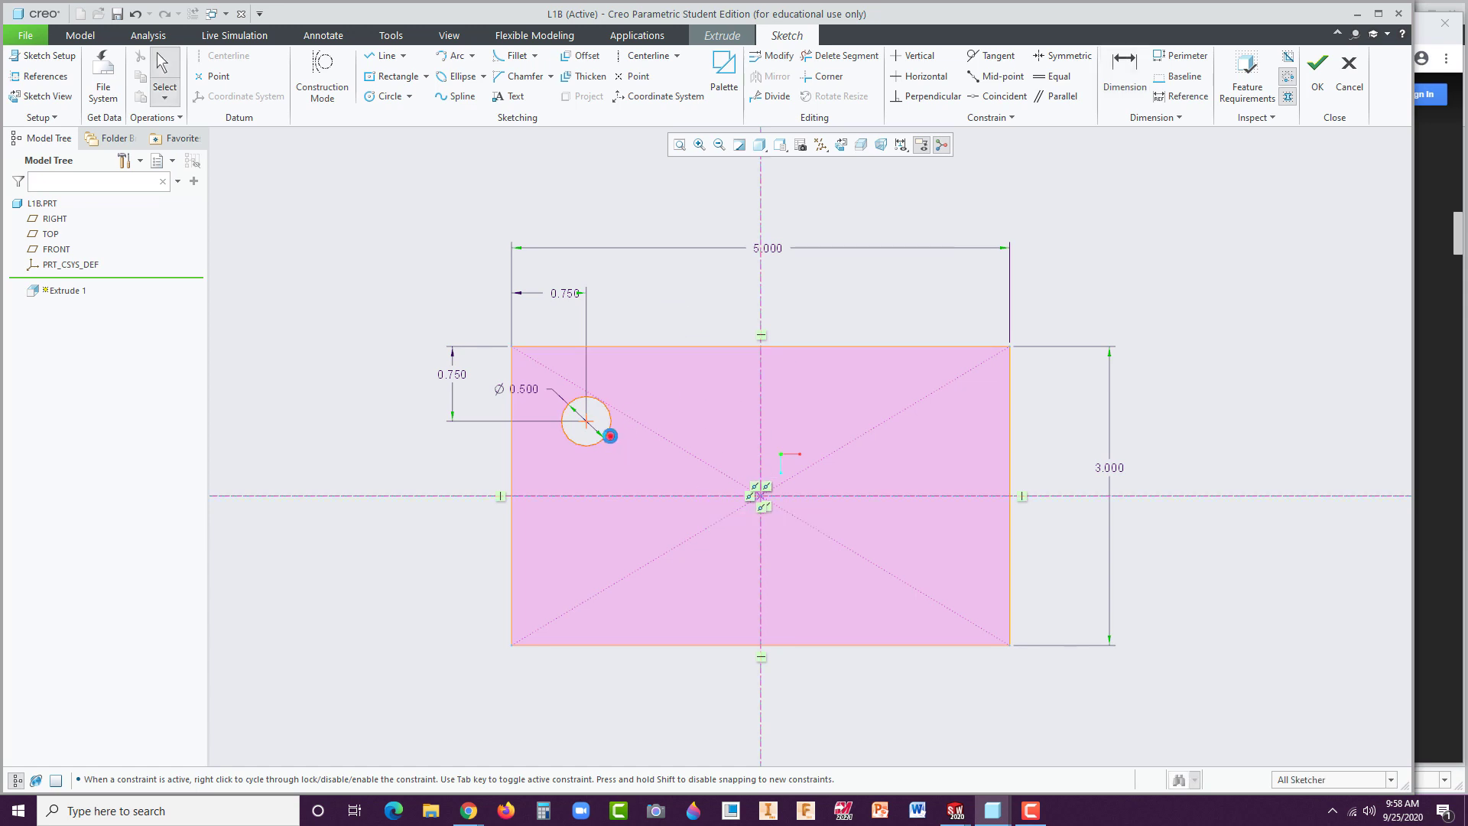
# Mirror the circle about the vertical centerline.
pyautogui.click(611, 435)
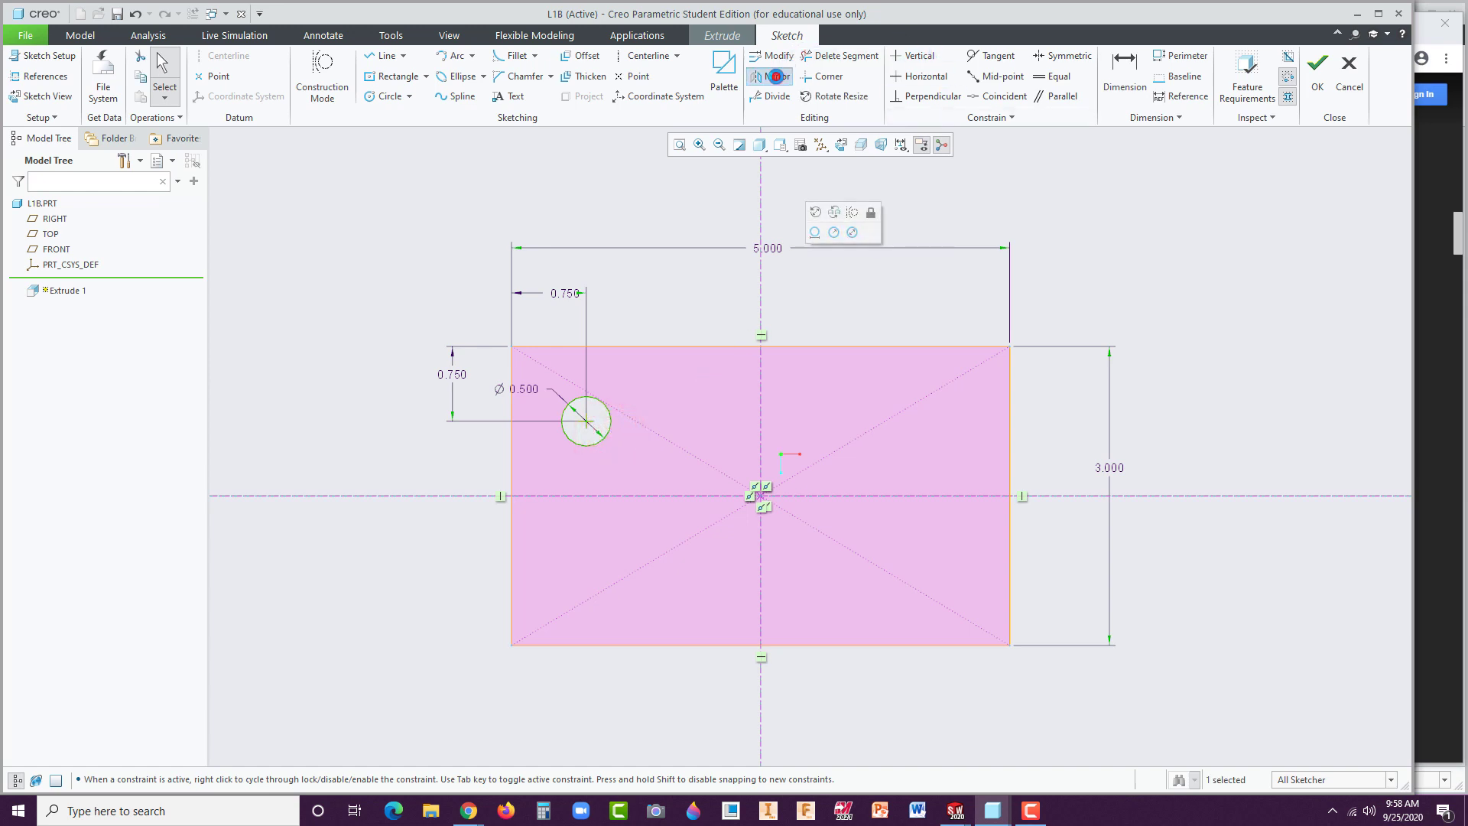
pyautogui.click(777, 76)
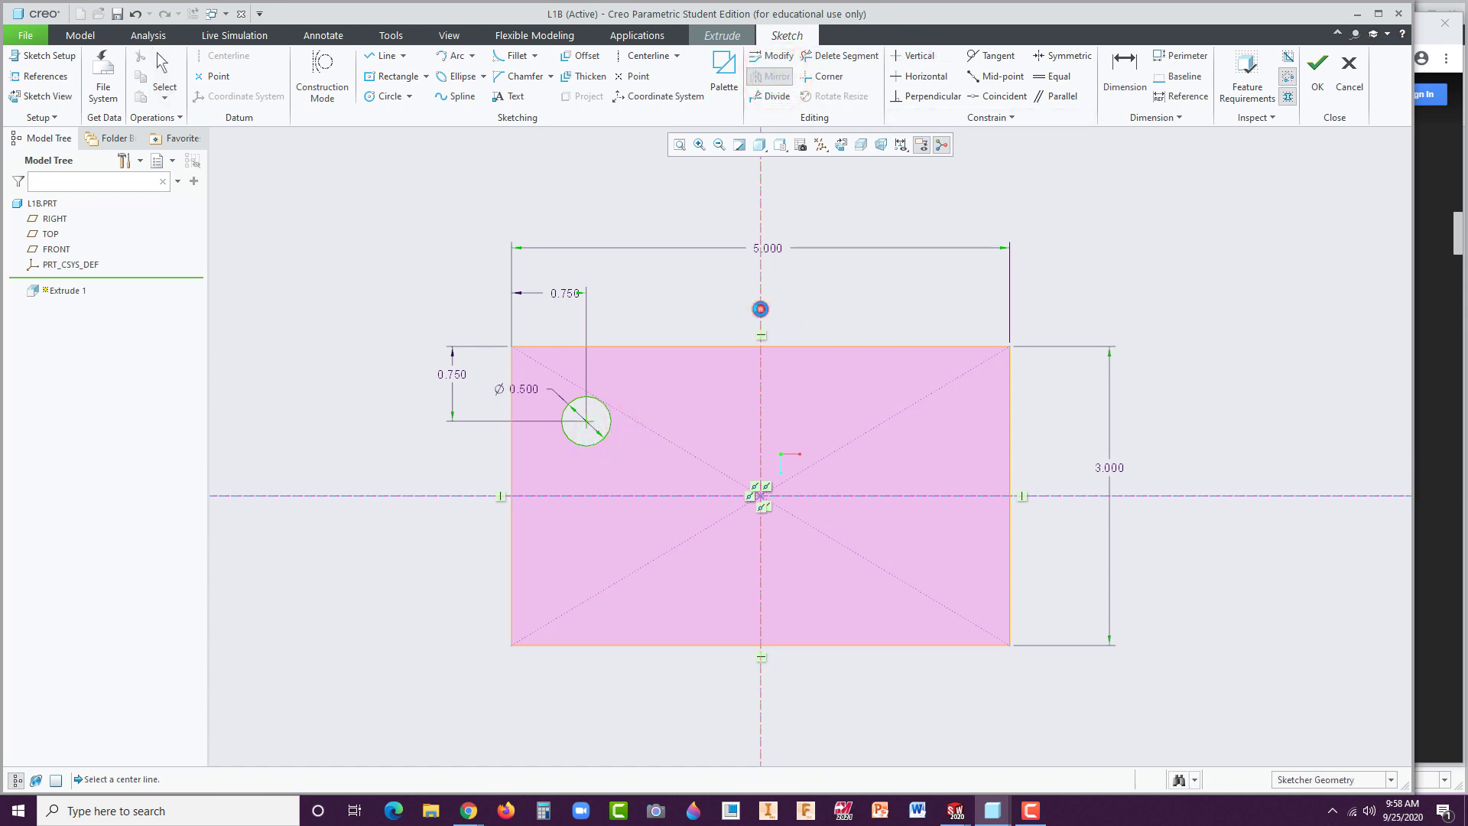
pyautogui.click(760, 309)
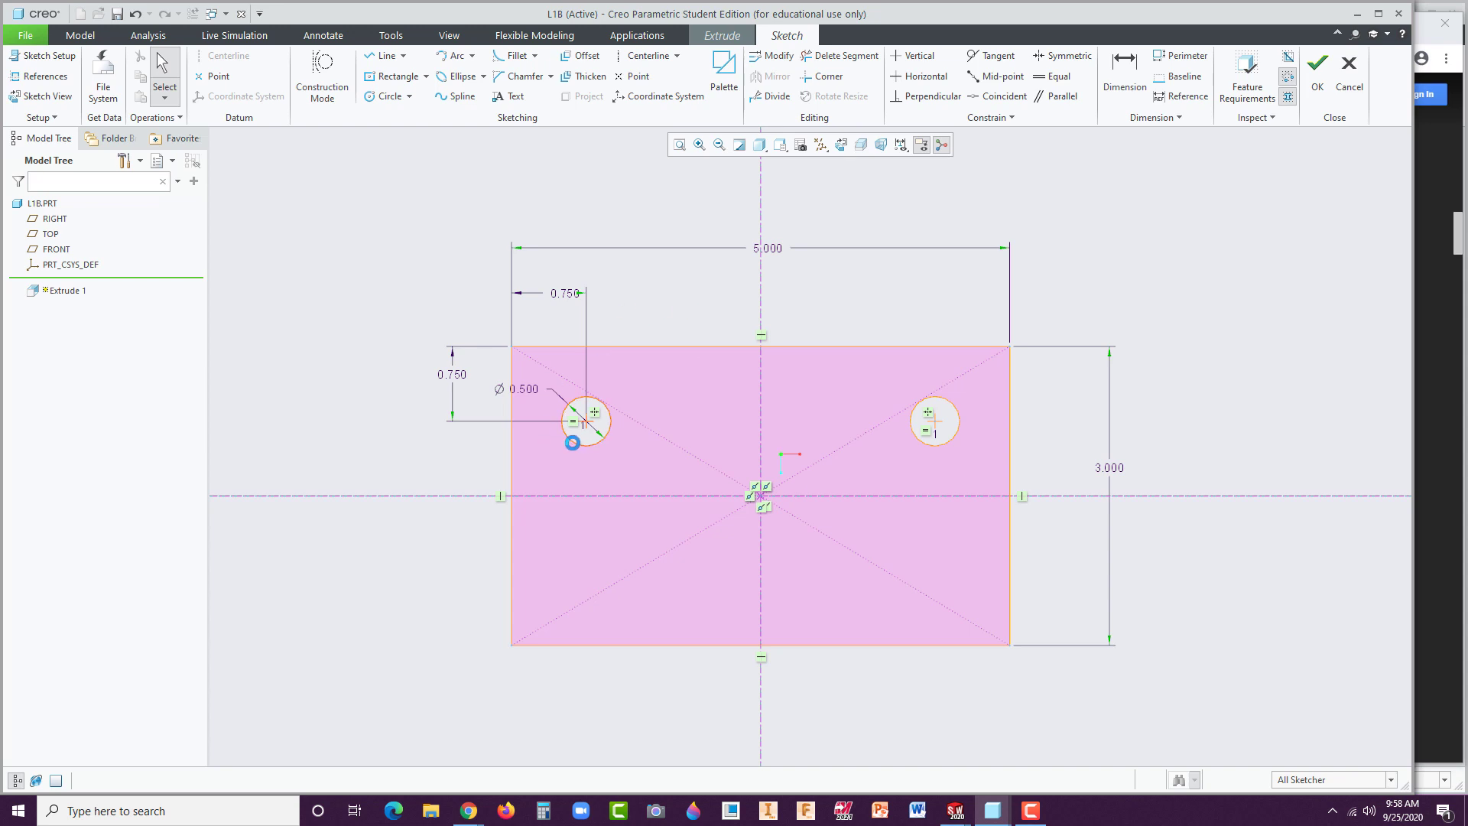
# Mirror the two upper circles about the horizontal centerline and finish the sketch.
pyautogui.click(573, 443)
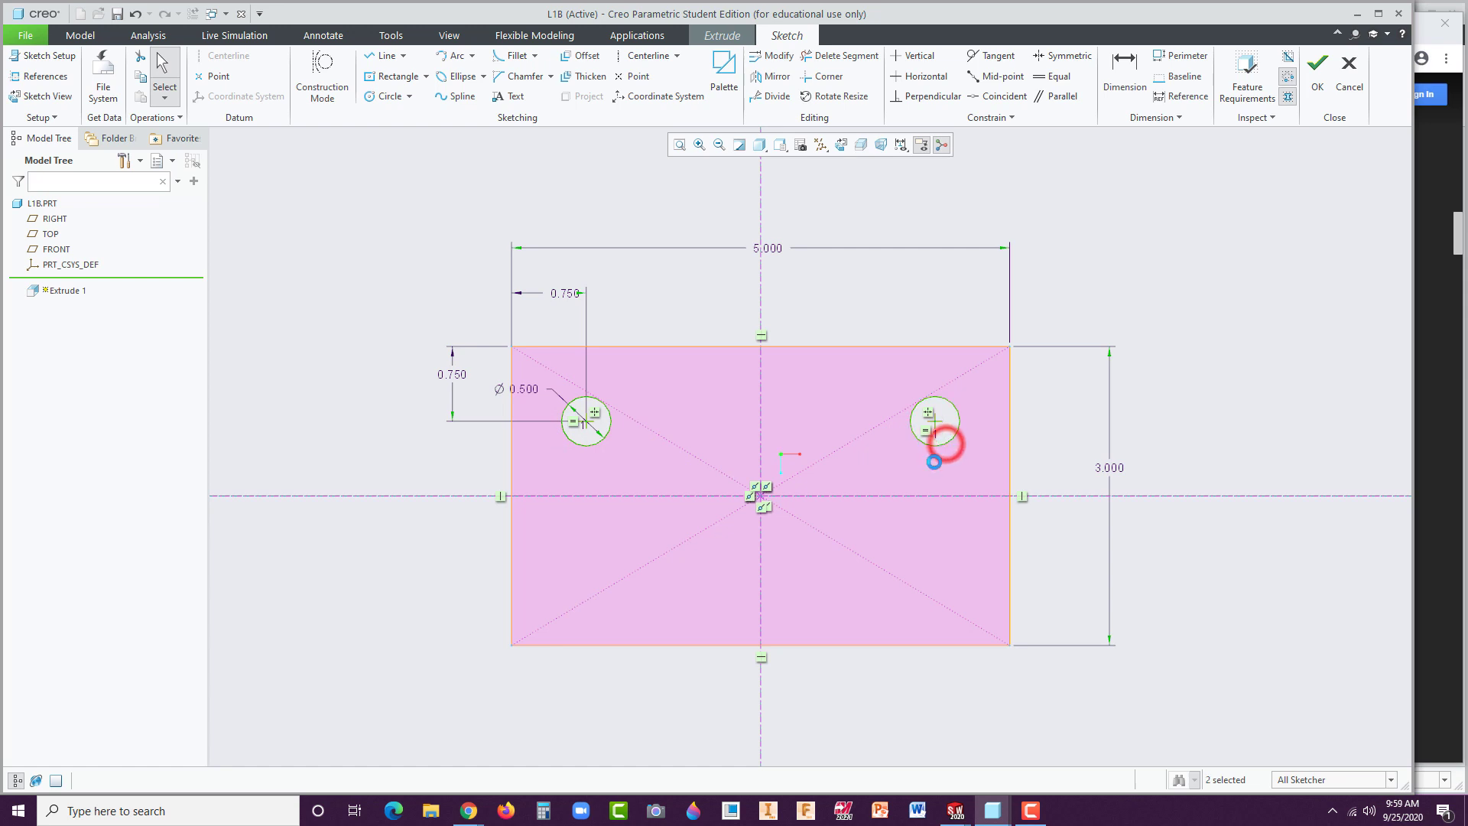
pyautogui.keyDown('ctrl'); pyautogui.click(944, 445); pyautogui.keyUp('ctrl')
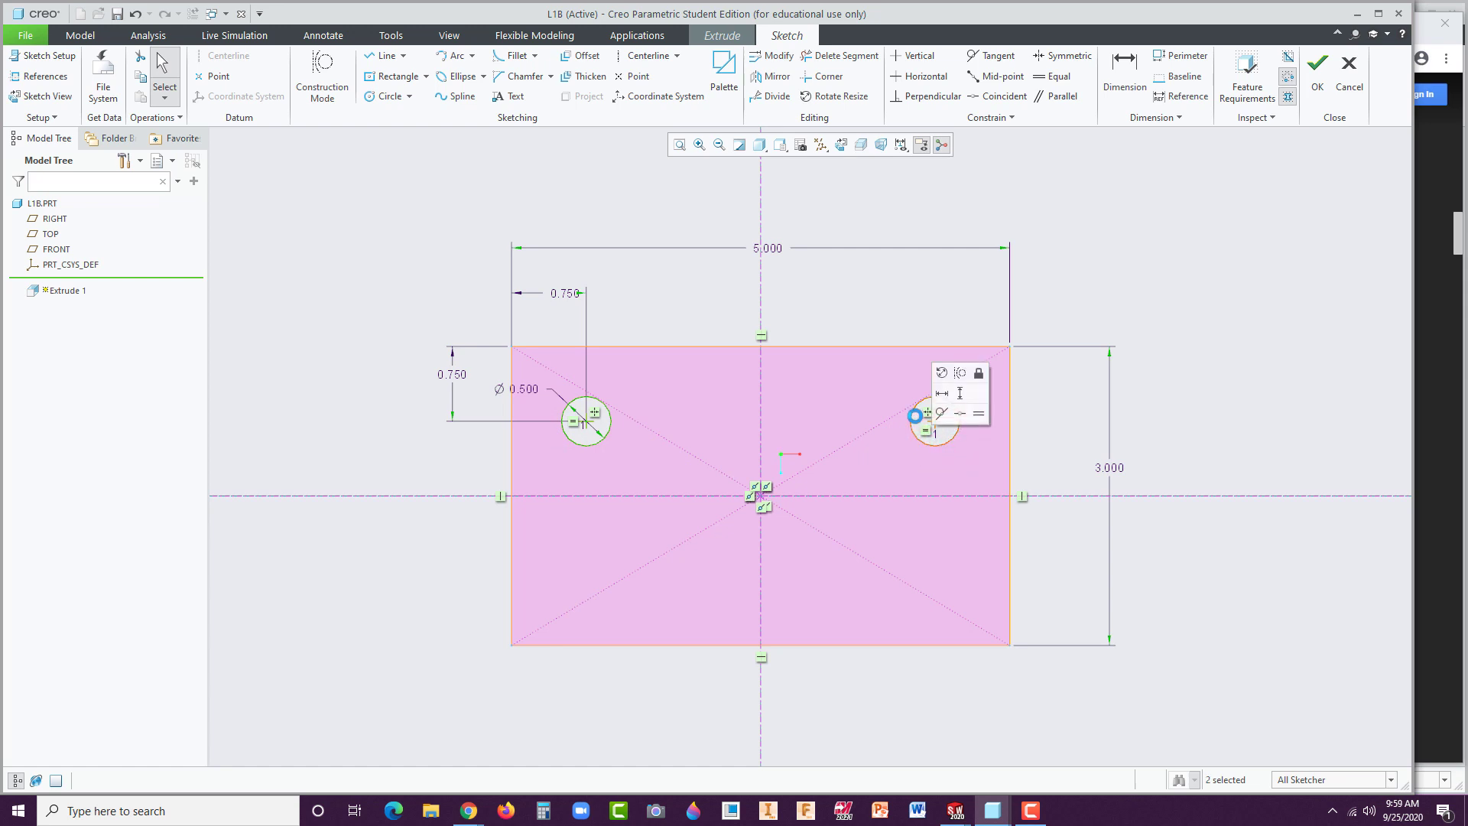
pyautogui.click(774, 76)
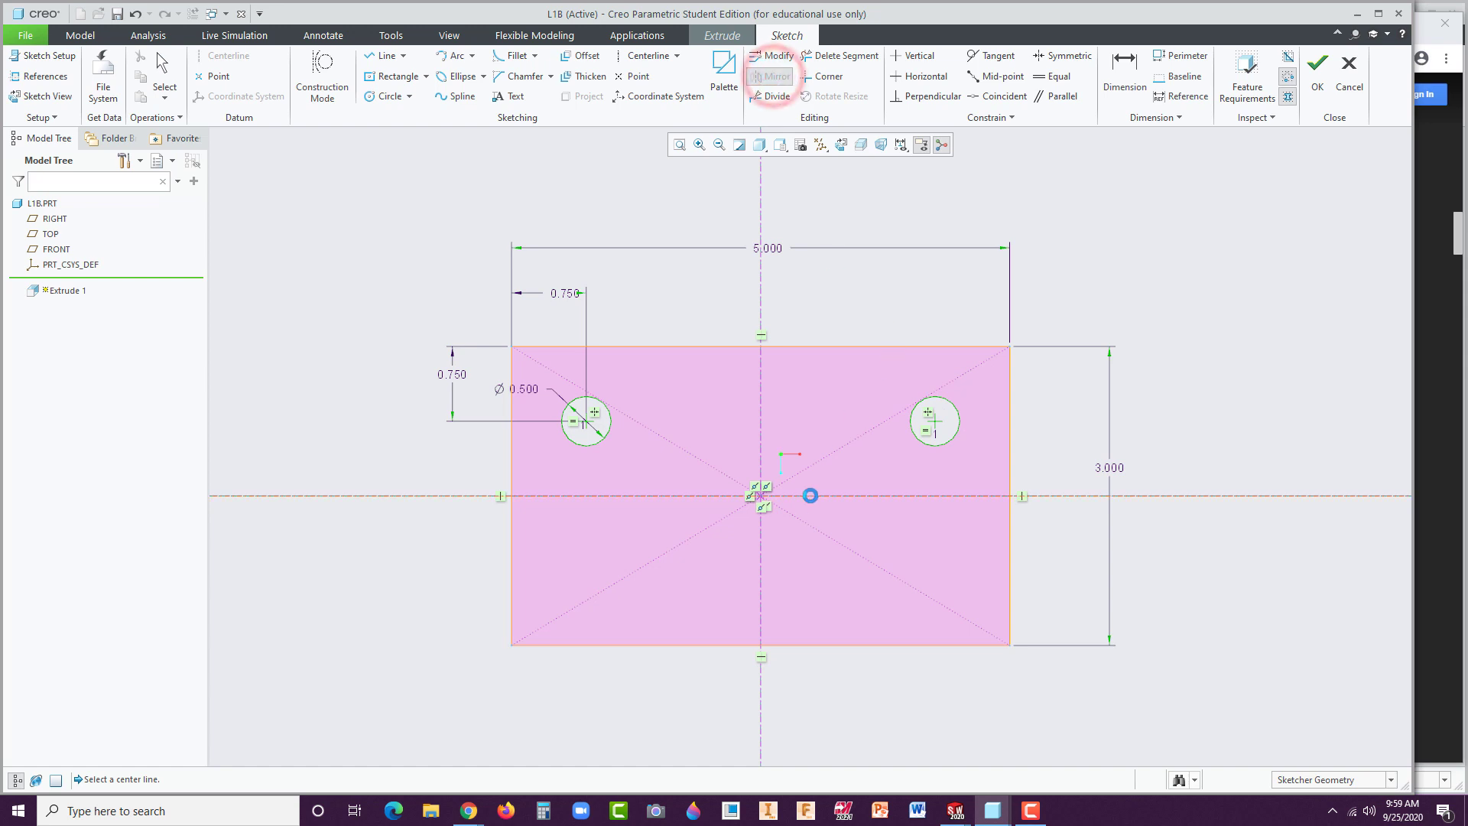
pyautogui.click(818, 495)
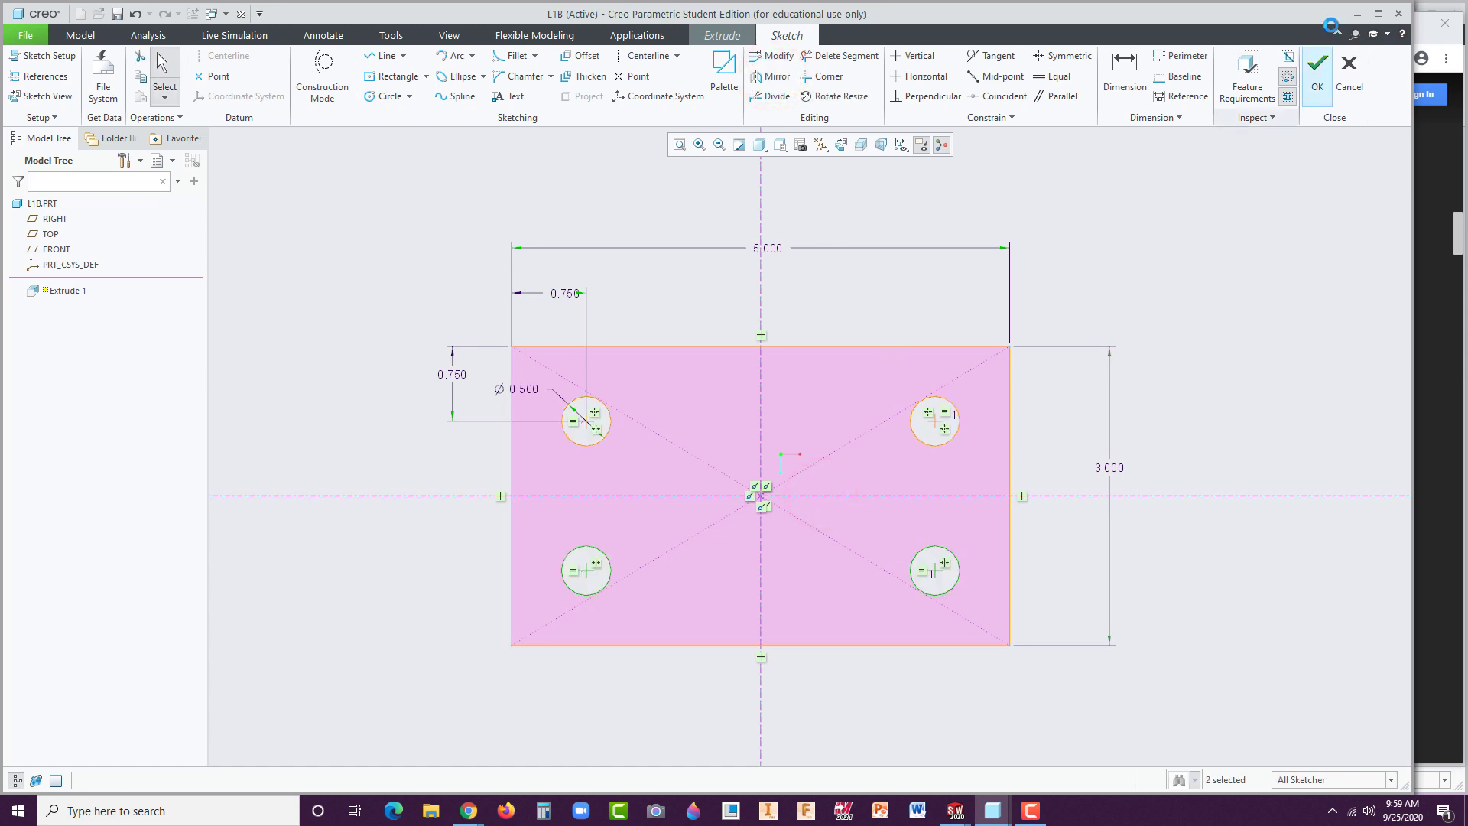
pyautogui.click(1318, 65)
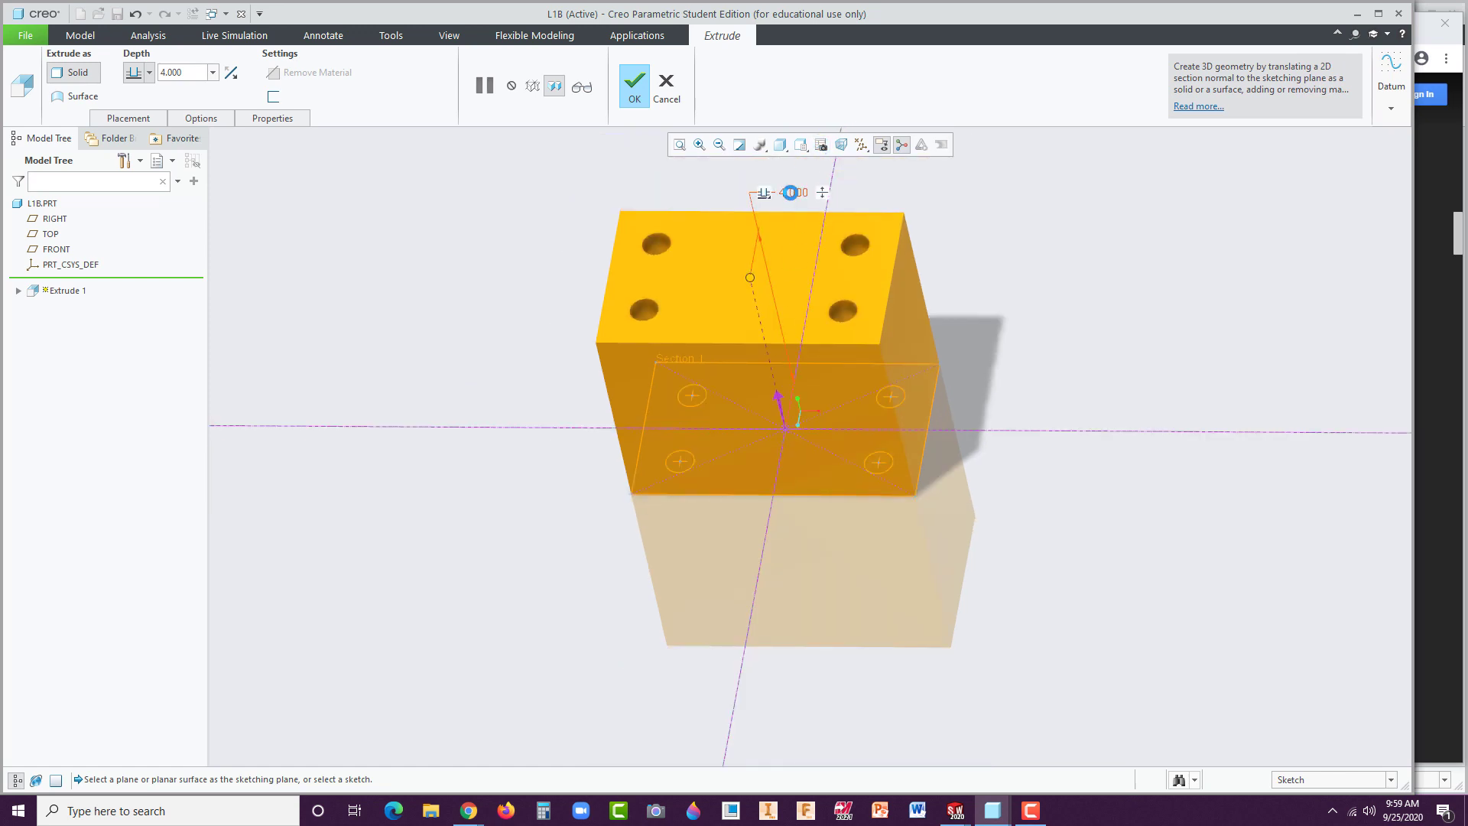
# Set the block's extrusion depth to 1.5 and complete the feature.
pyautogui.doubleClick(790, 193)
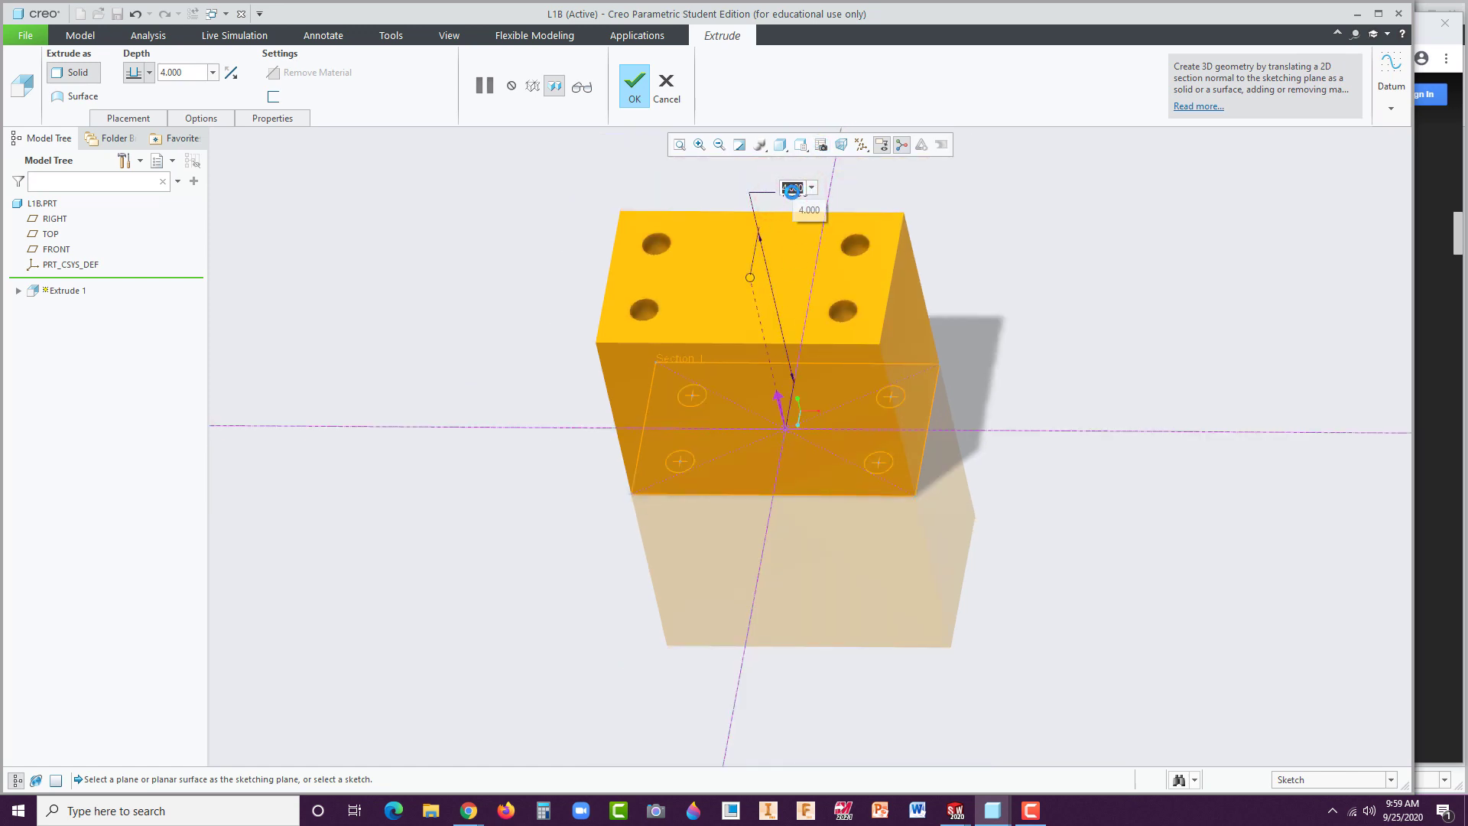
pyautogui.write('1.5')
pyautogui.press('Return')
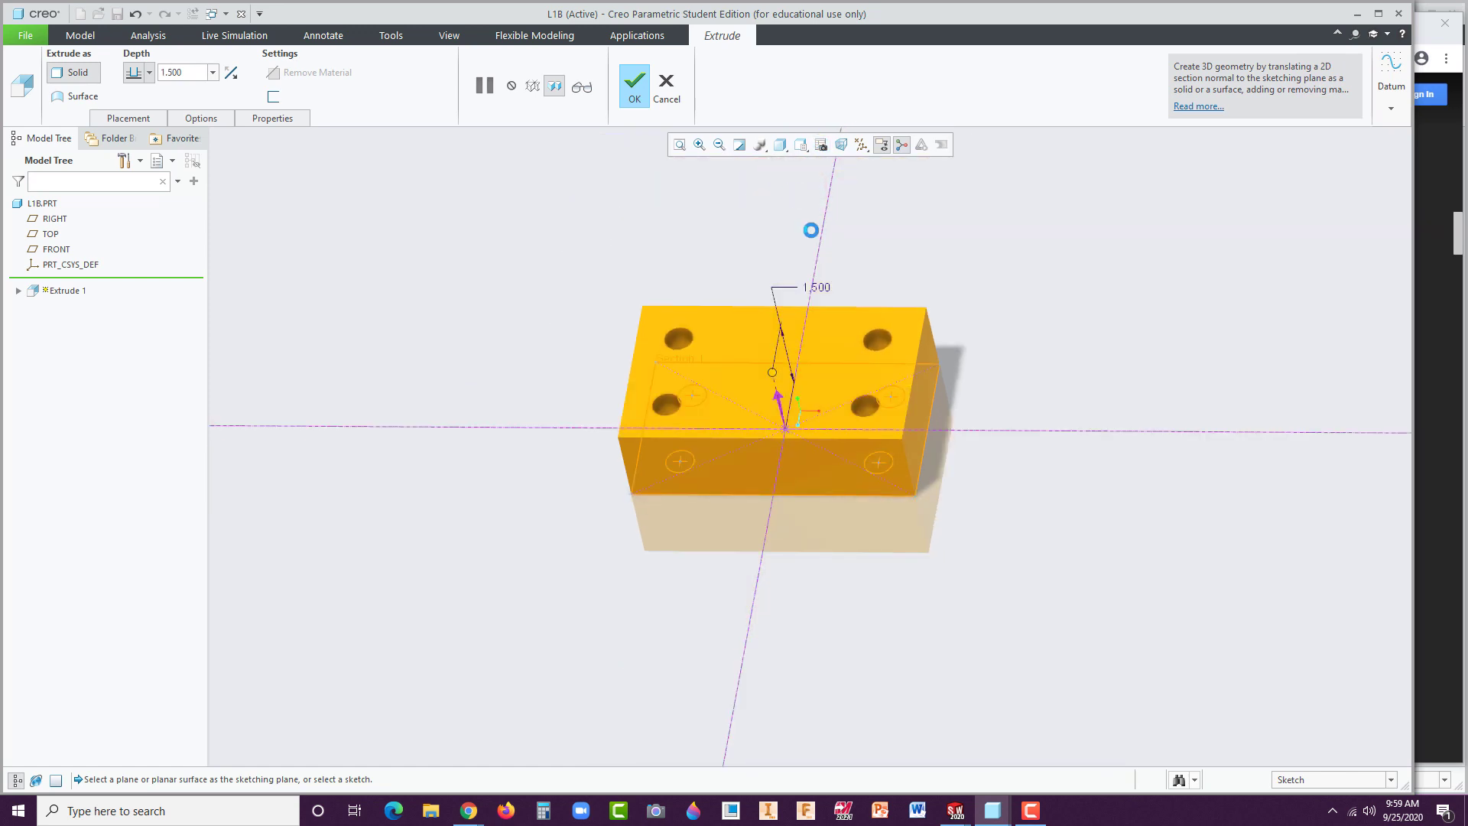
pyautogui.click(633, 86)
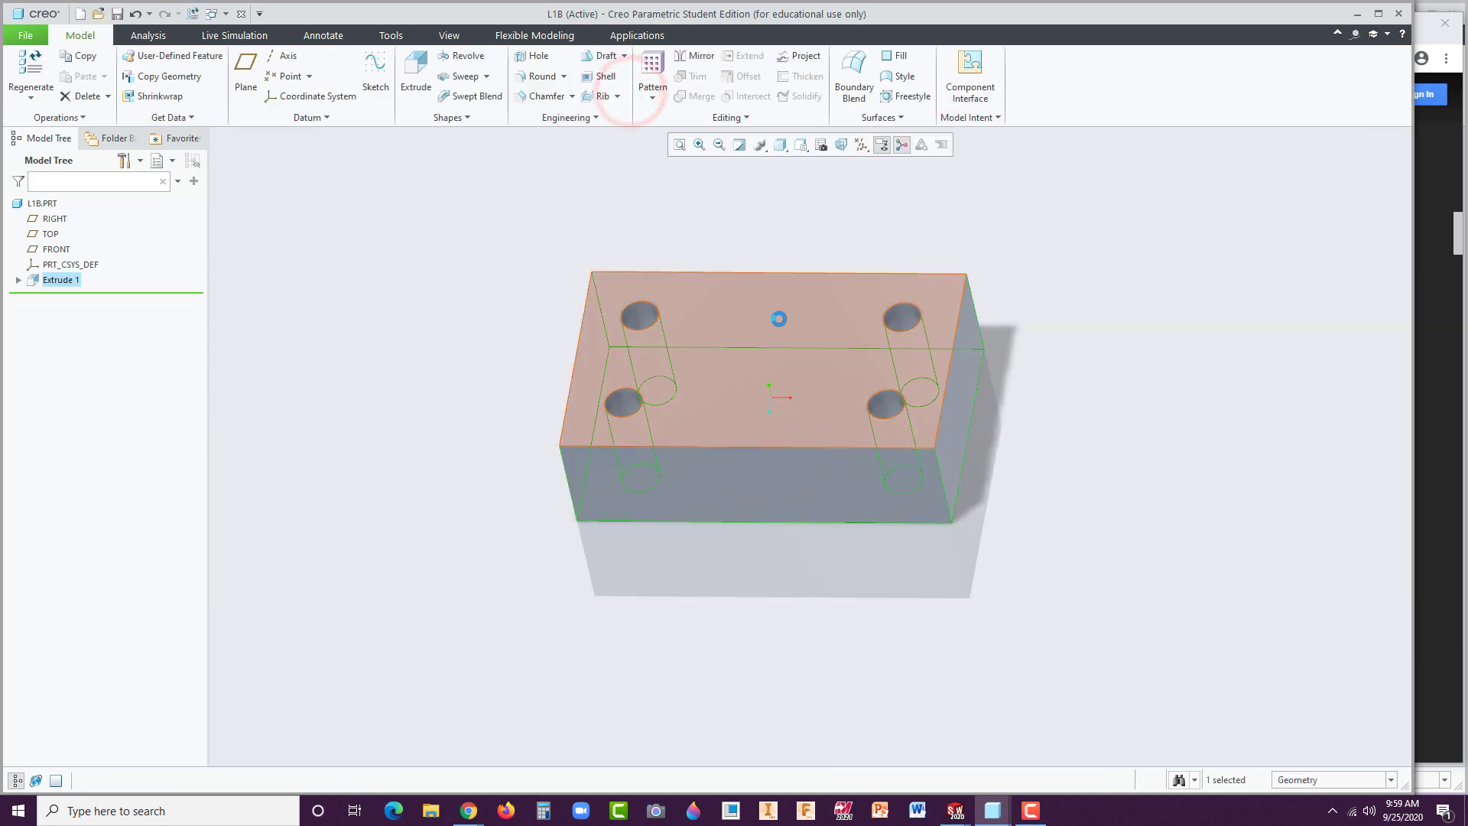
# Start an extrude sketch on the block's top face with the whole face in view.
pyautogui.click(796, 288)
pyautogui.click(896, 215)
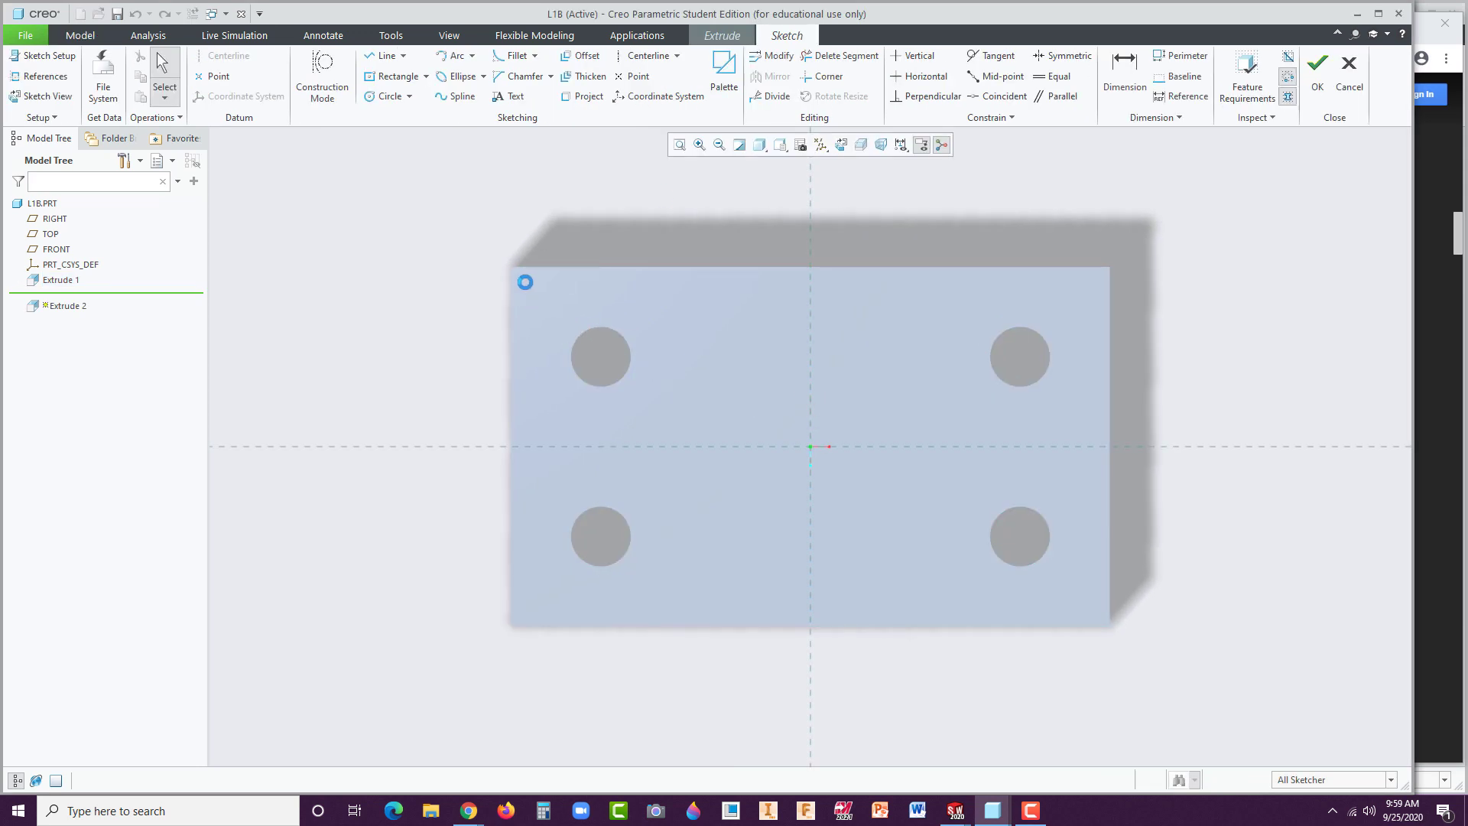
pyautogui.scroll(-1, 524, 283)
pyautogui.scroll(4, 520, 278)
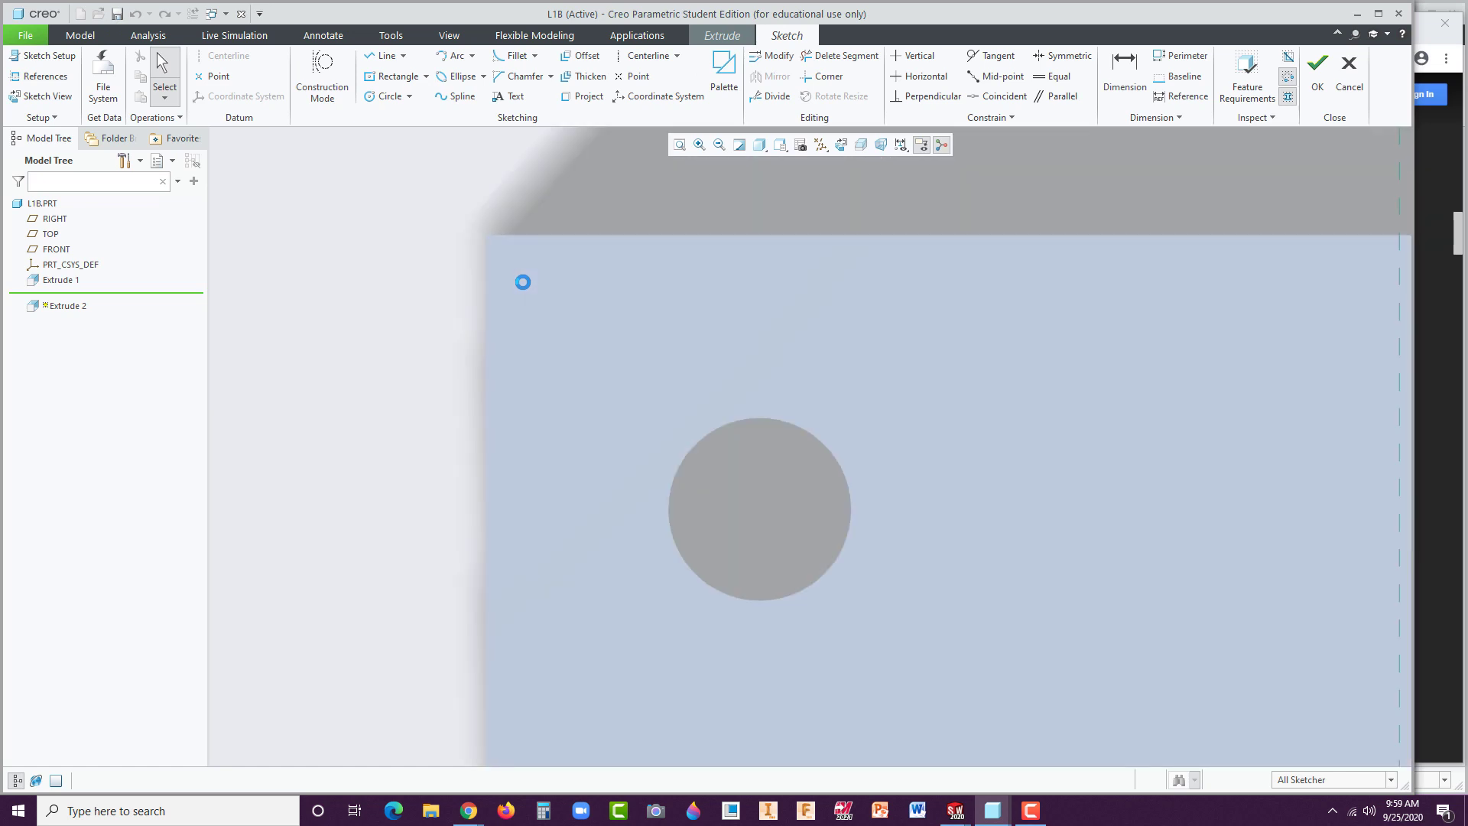
pyautogui.scroll(-3, 520, 278)
pyautogui.scroll(3, 944, 522)
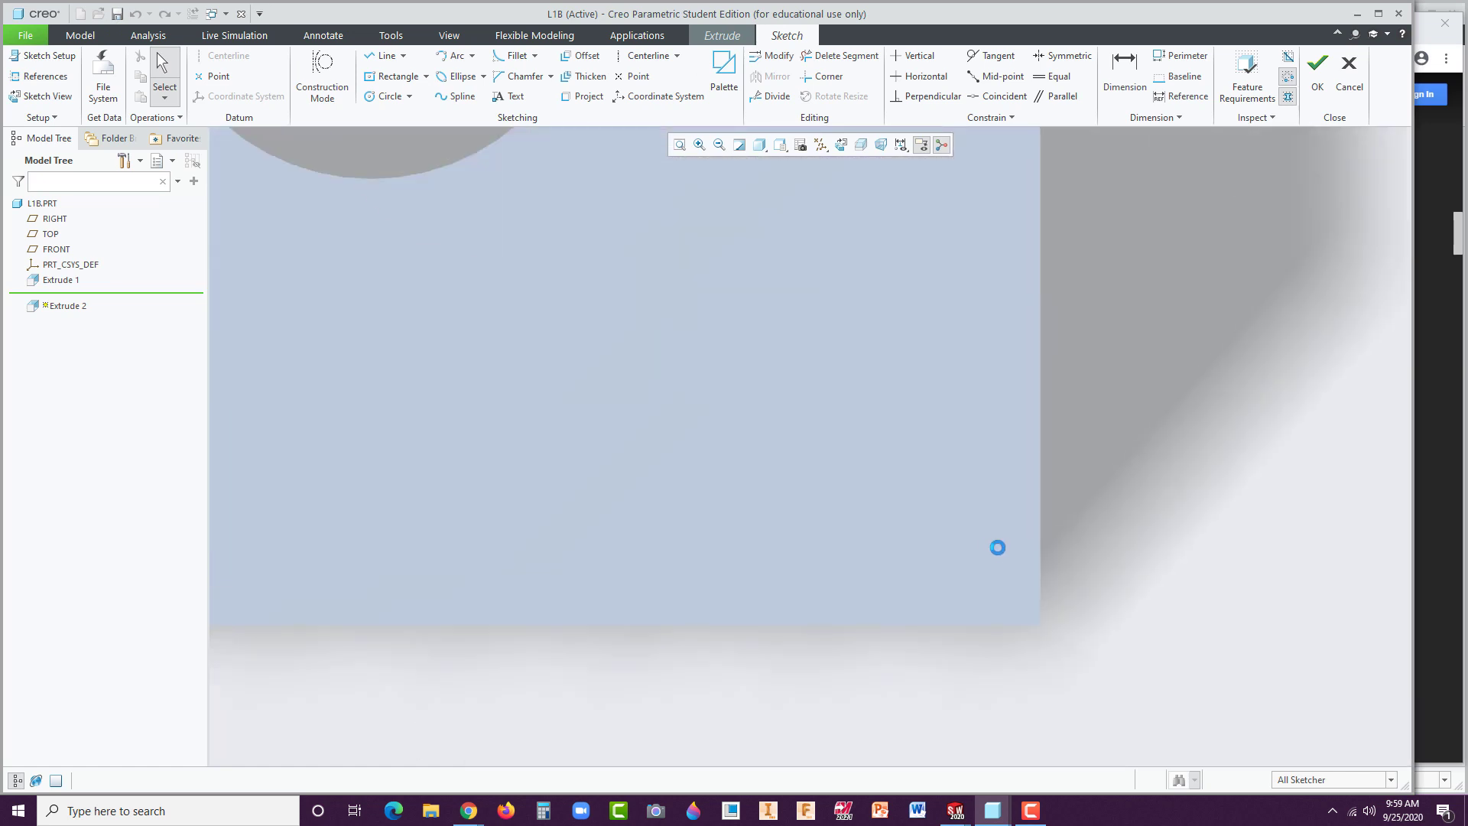
pyautogui.scroll(-3, 1012, 541)
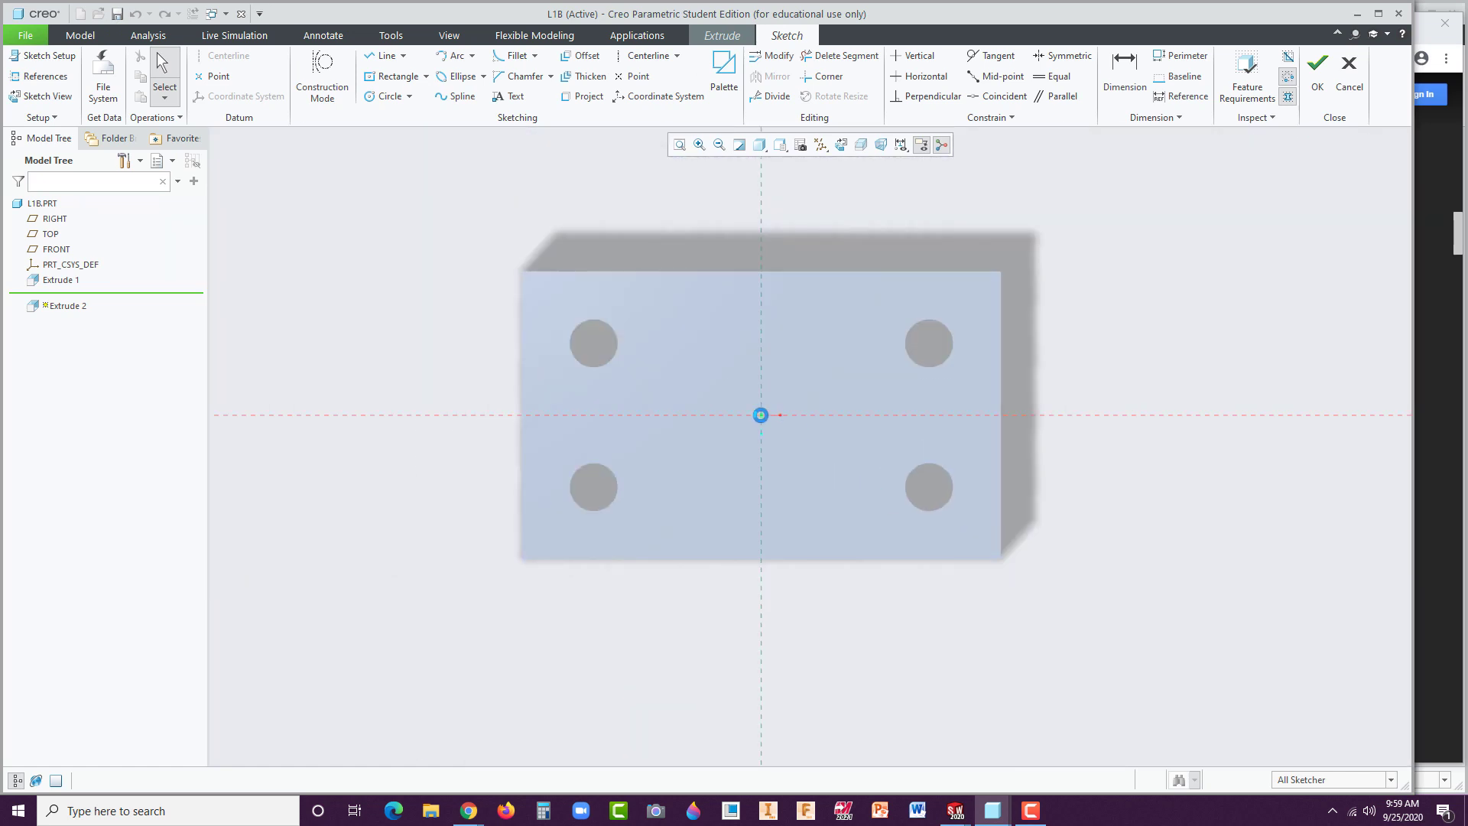
pyautogui.scroll(1, 763, 413)
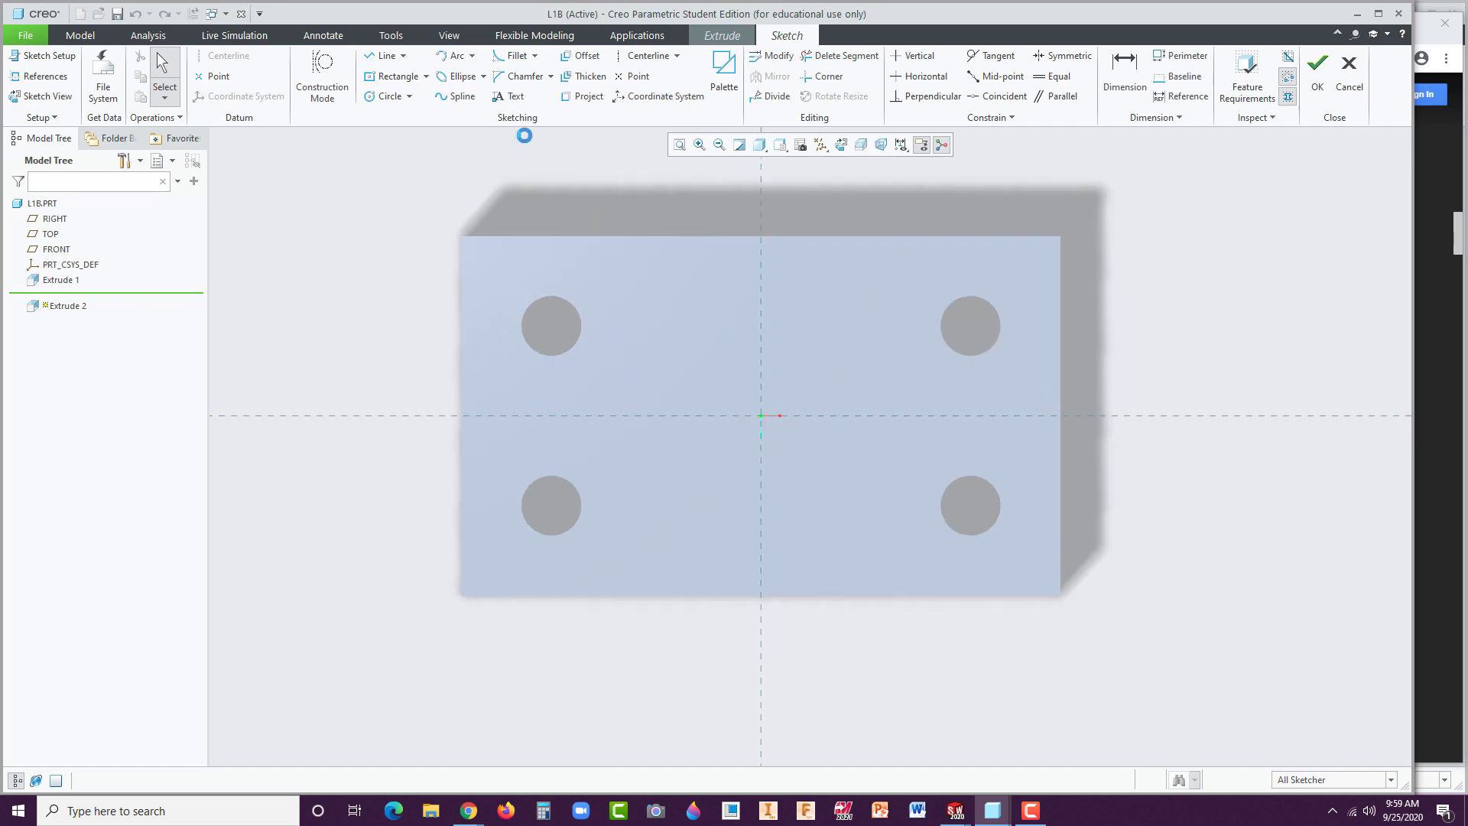
# Sketch a center rectangle from the origin to the block's upper edge, set its width to 1.5 and finish the sketch.
pyautogui.click(394, 76)
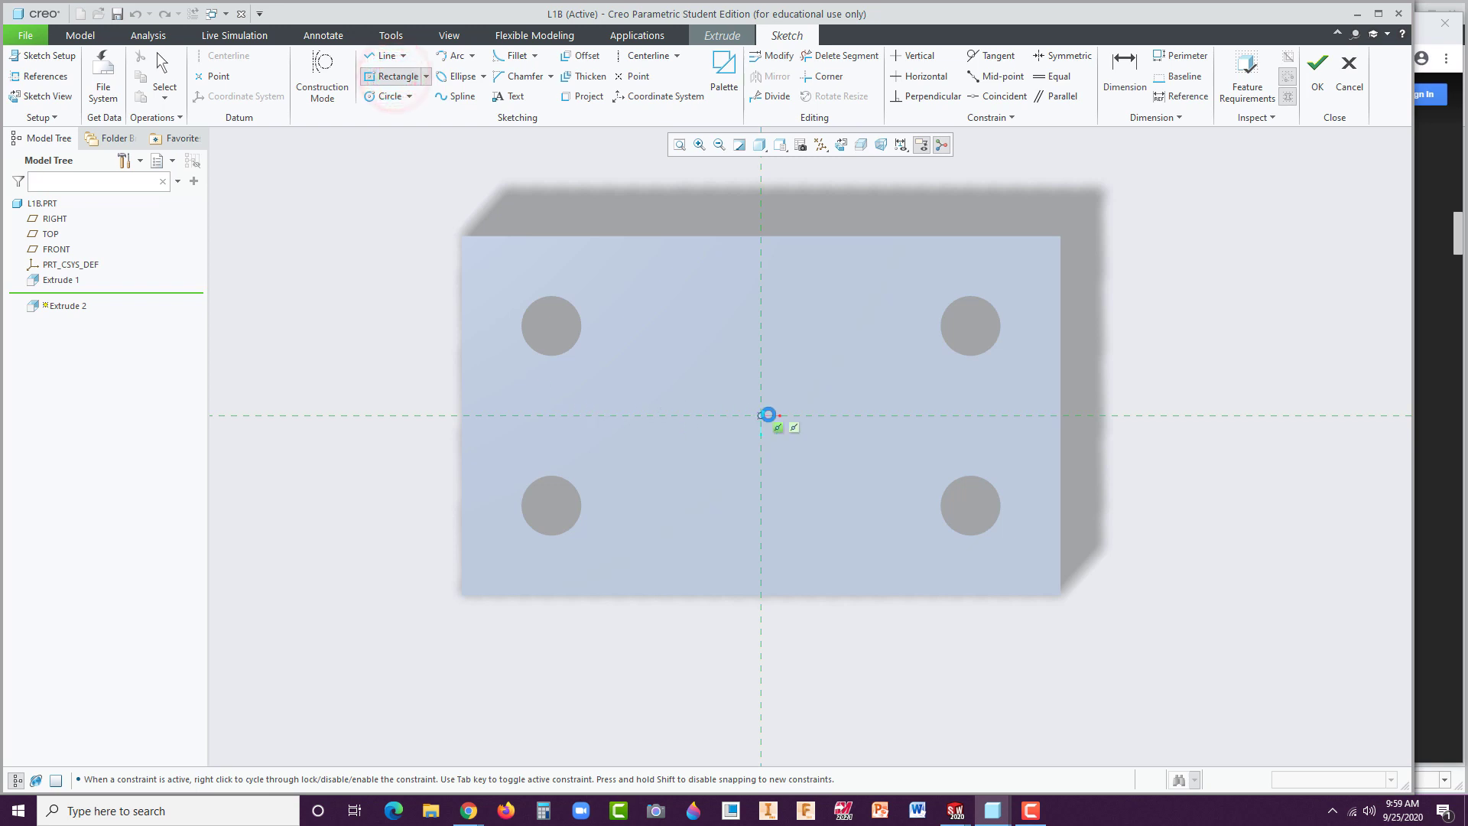
pyautogui.click(760, 415)
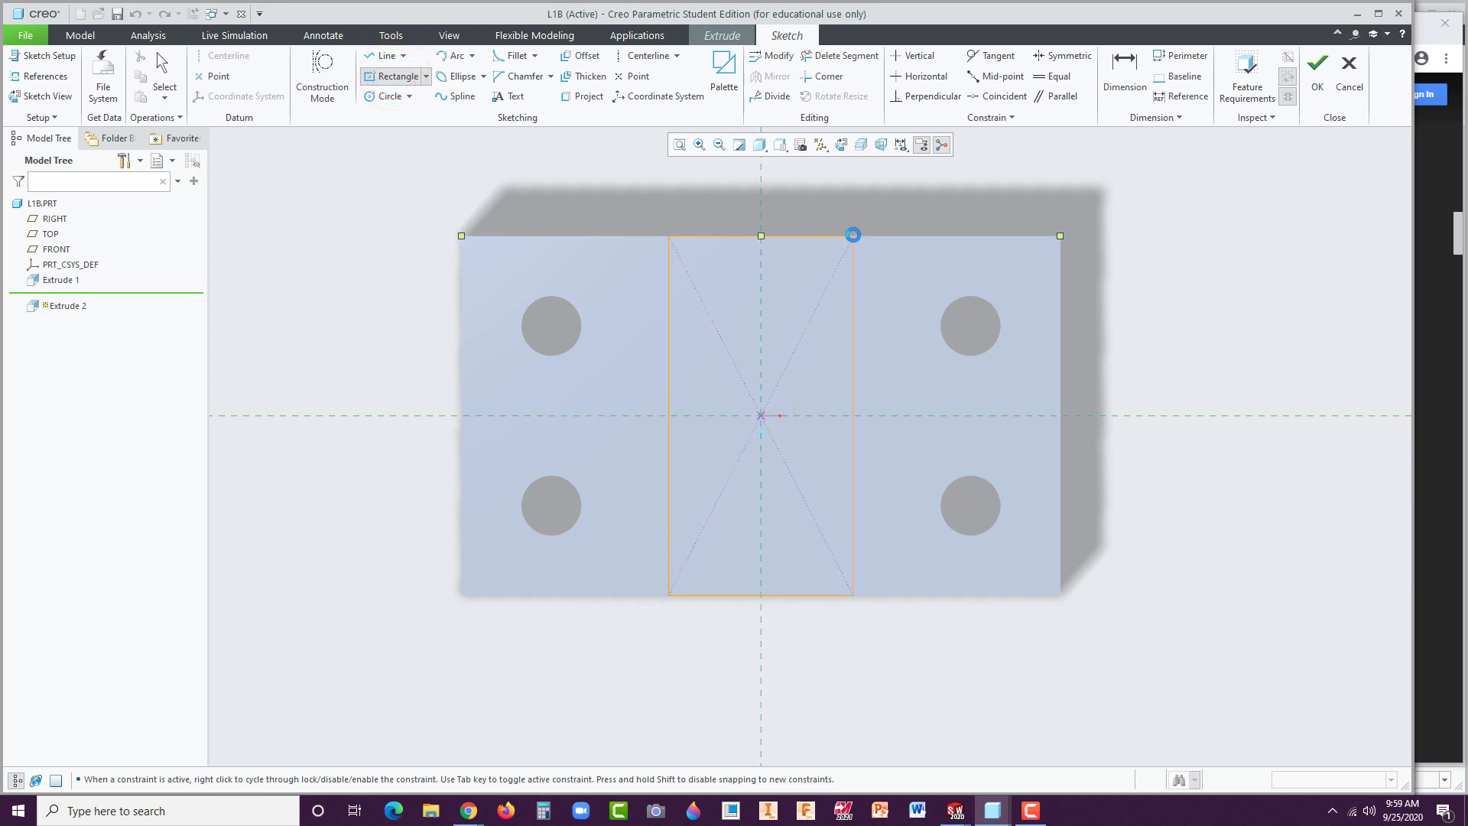
pyautogui.click(854, 234)
pyautogui.middleClick(855, 234)
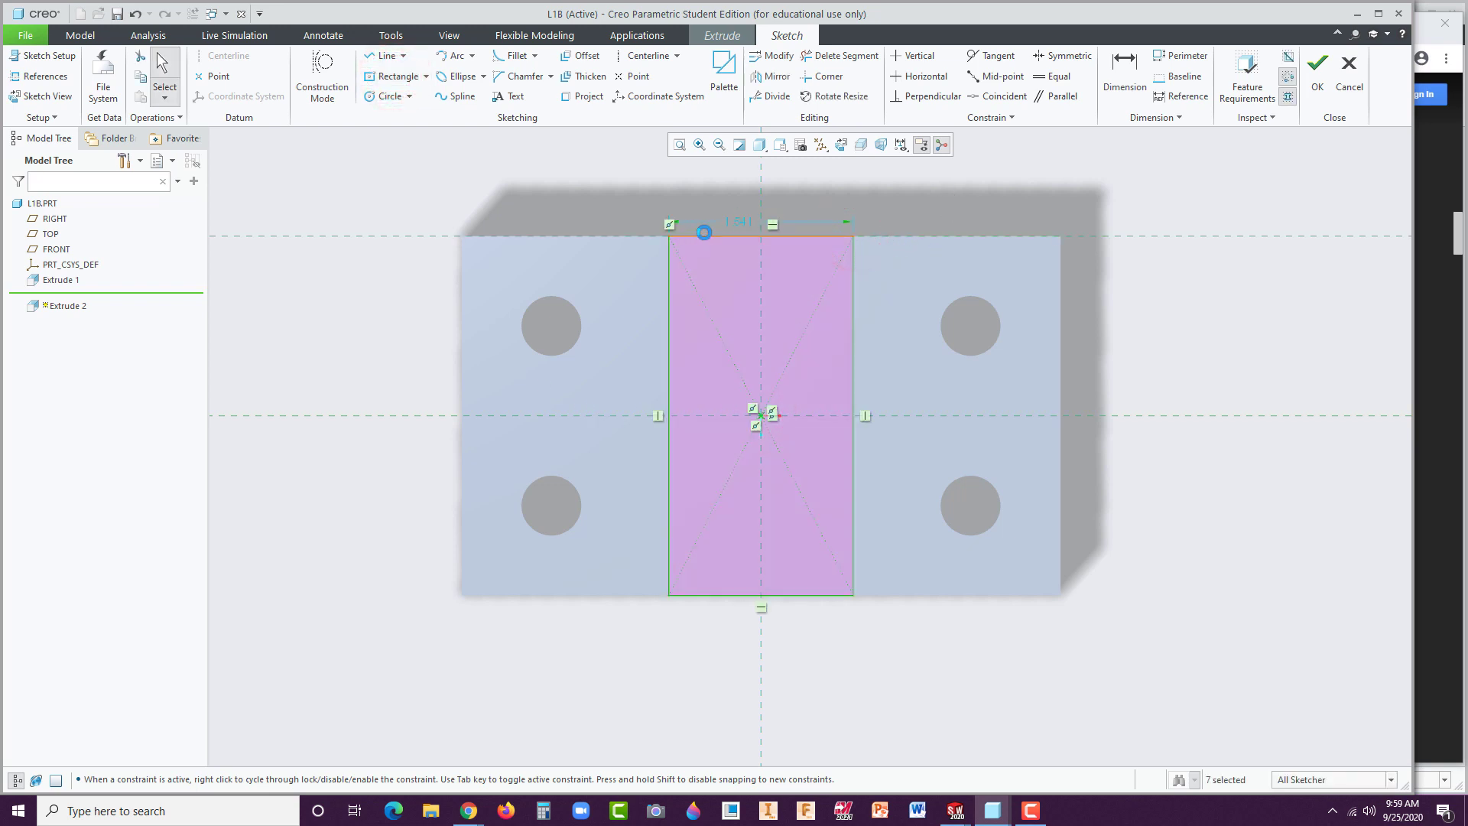
pyautogui.click(745, 220)
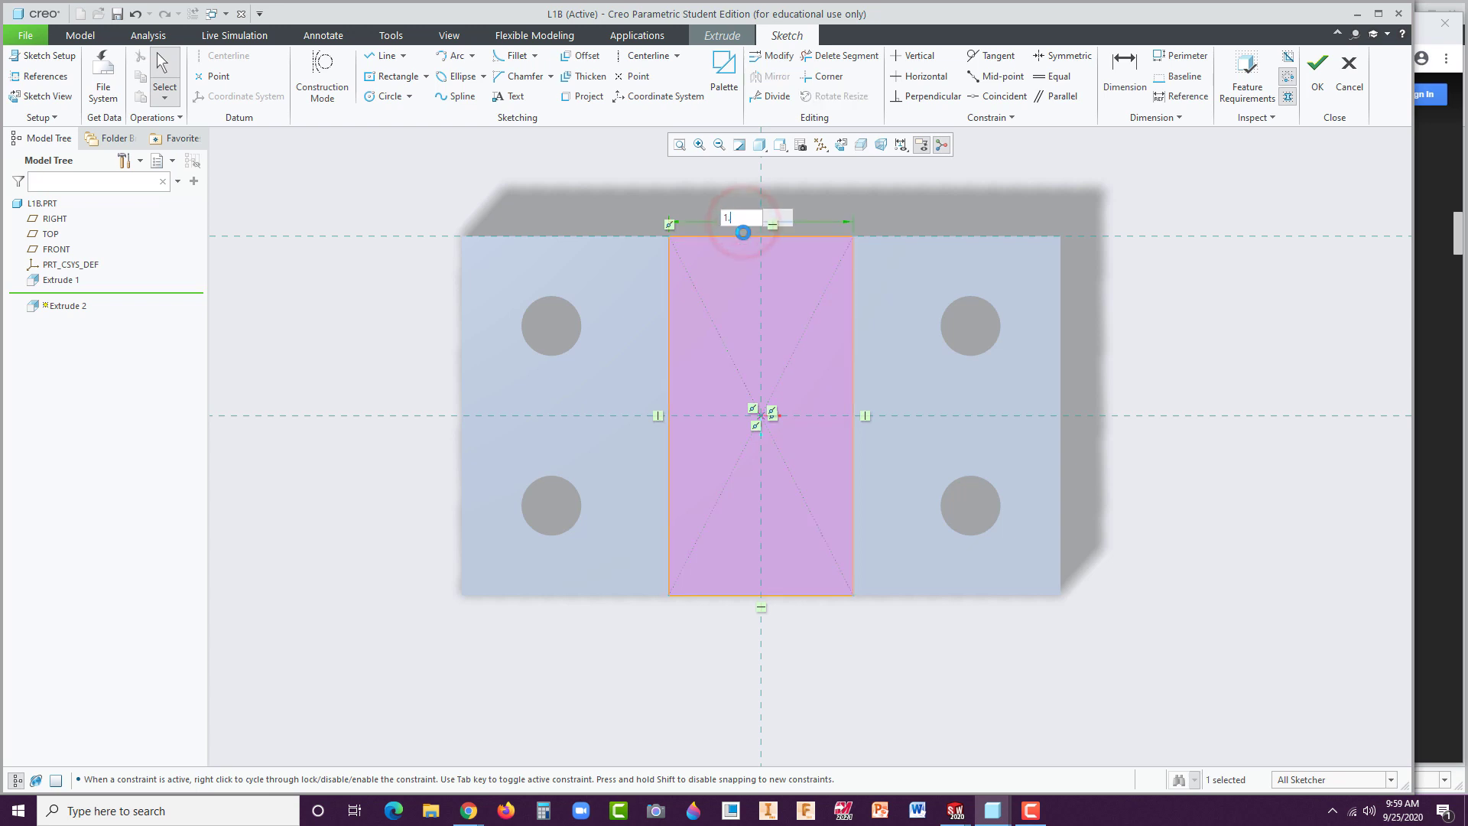
pyautogui.click(1317, 70)
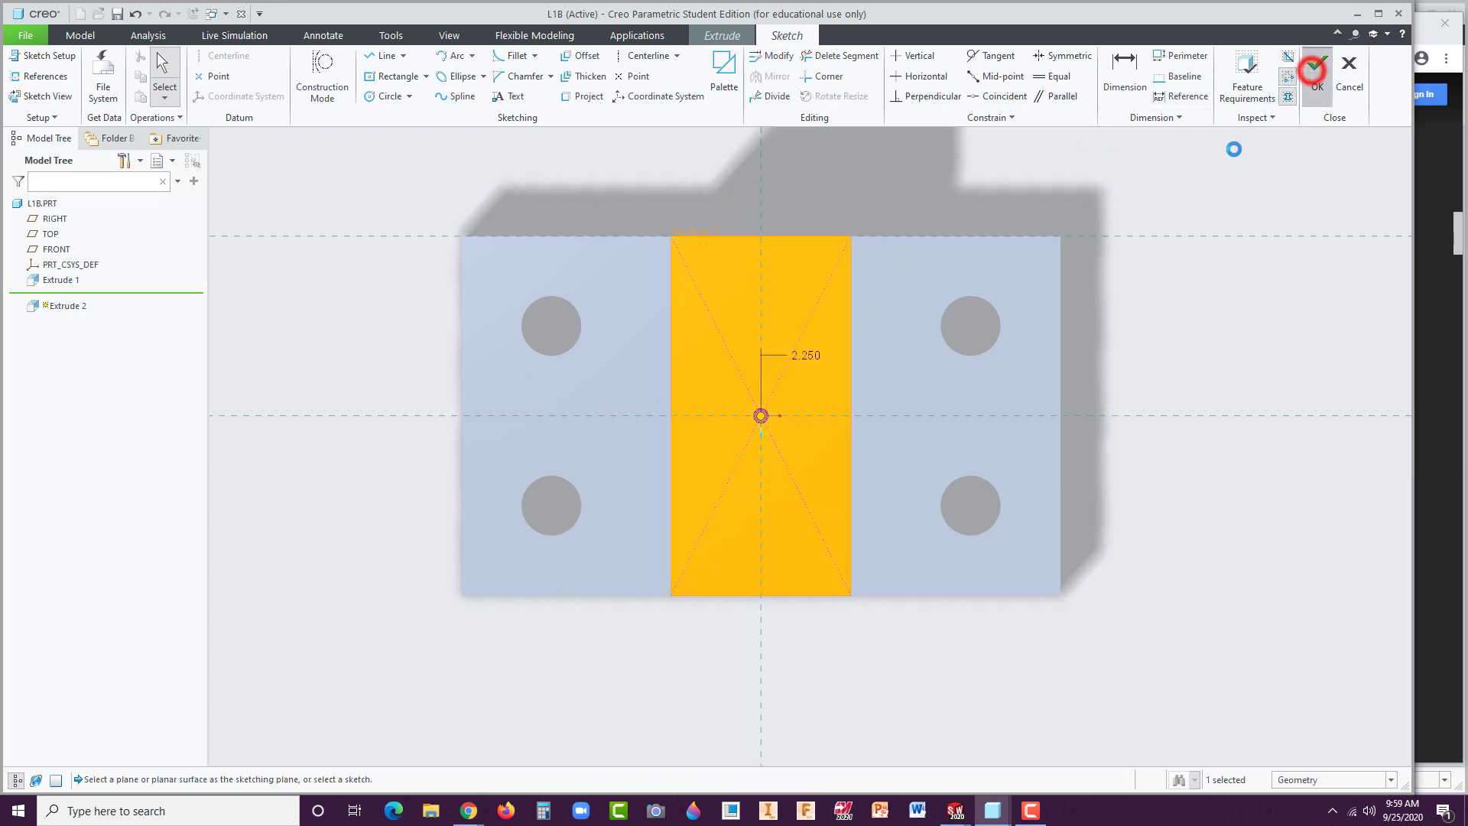
# Cut the rectangle 1 deep into the block with material removal to form the central slot.
pyautogui.click(693, 509)
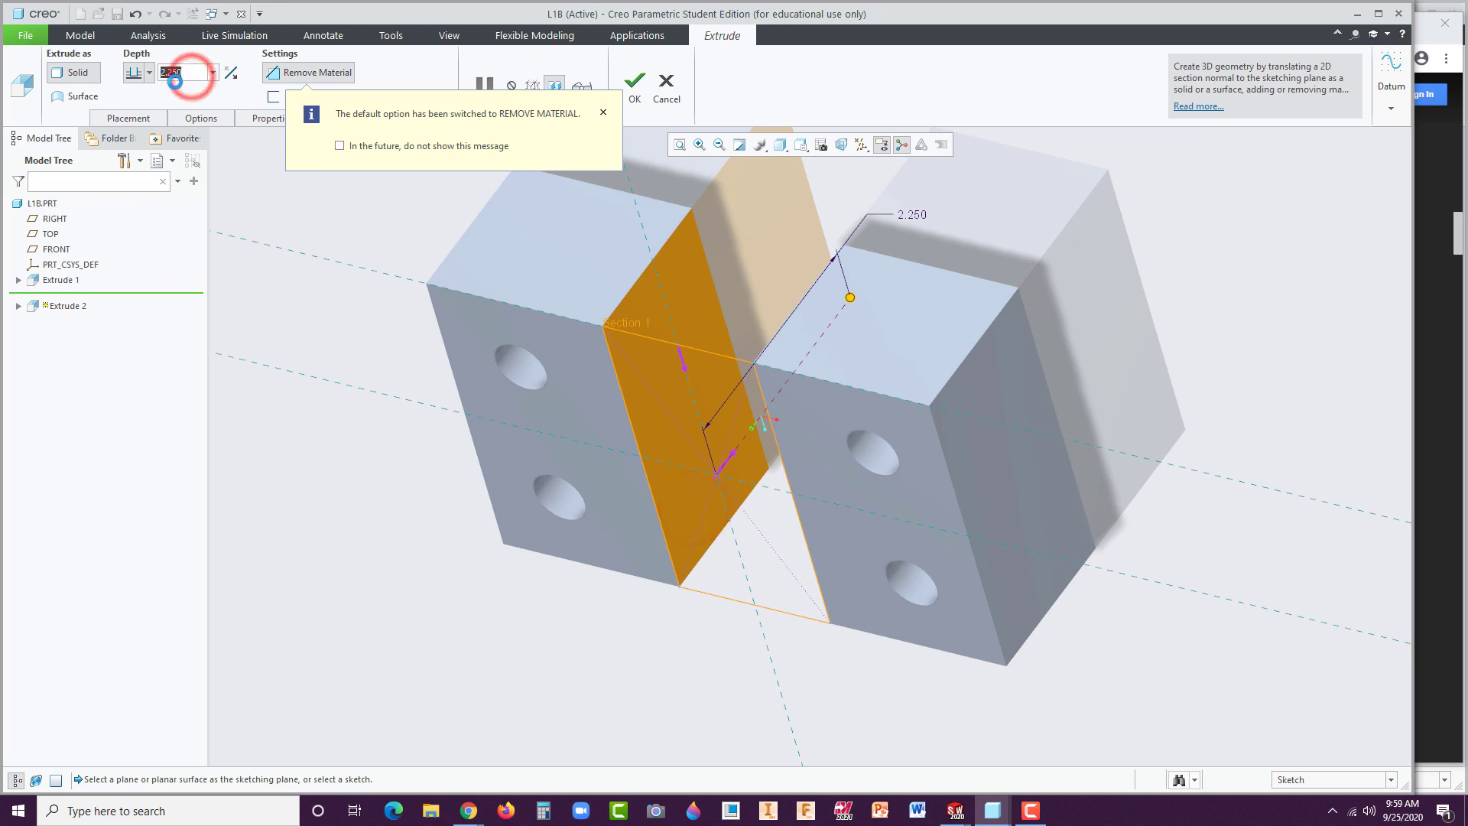
pyautogui.write('1')
pyautogui.press('Return')
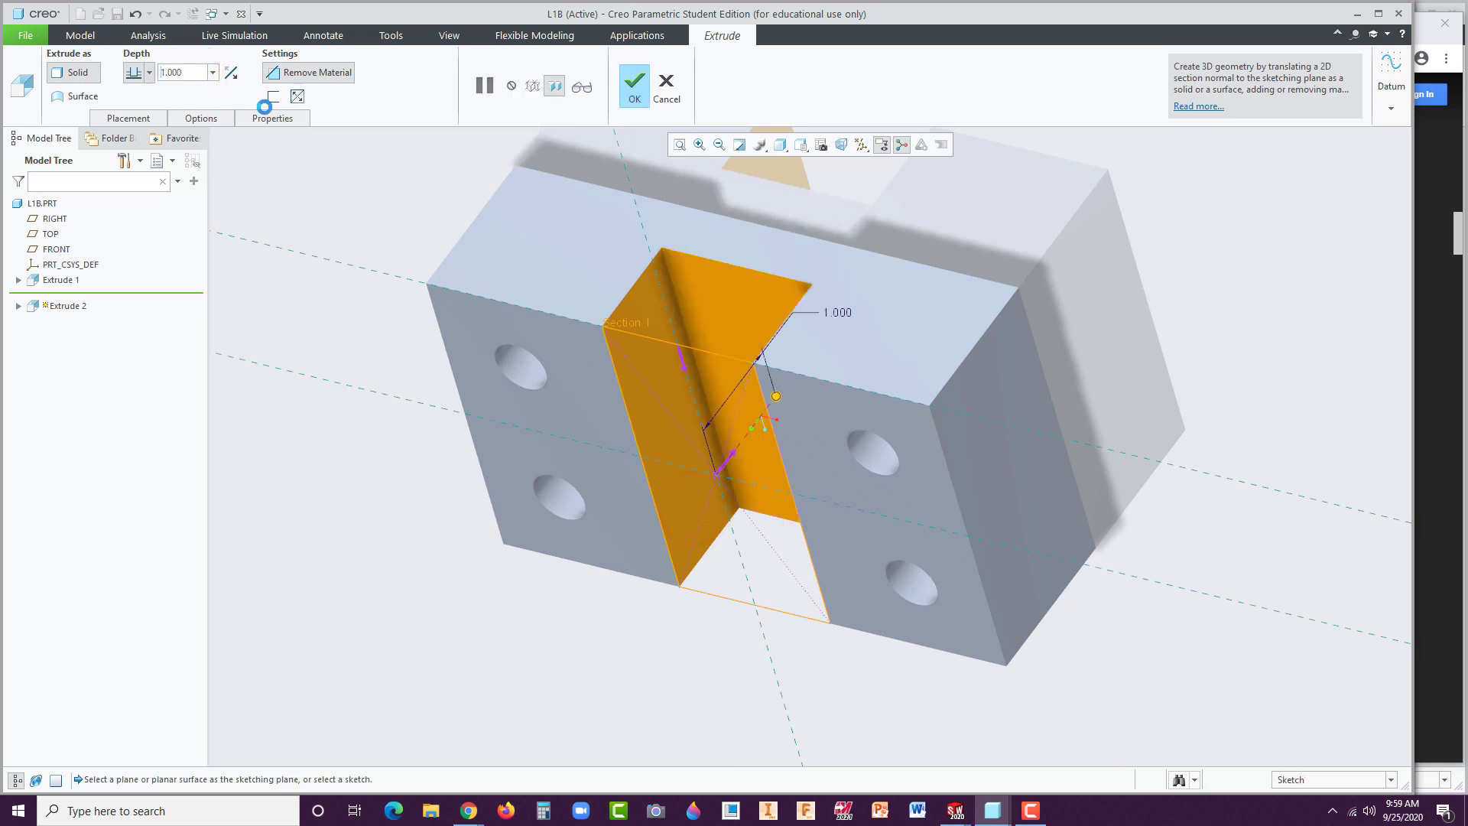
pyautogui.click(634, 91)
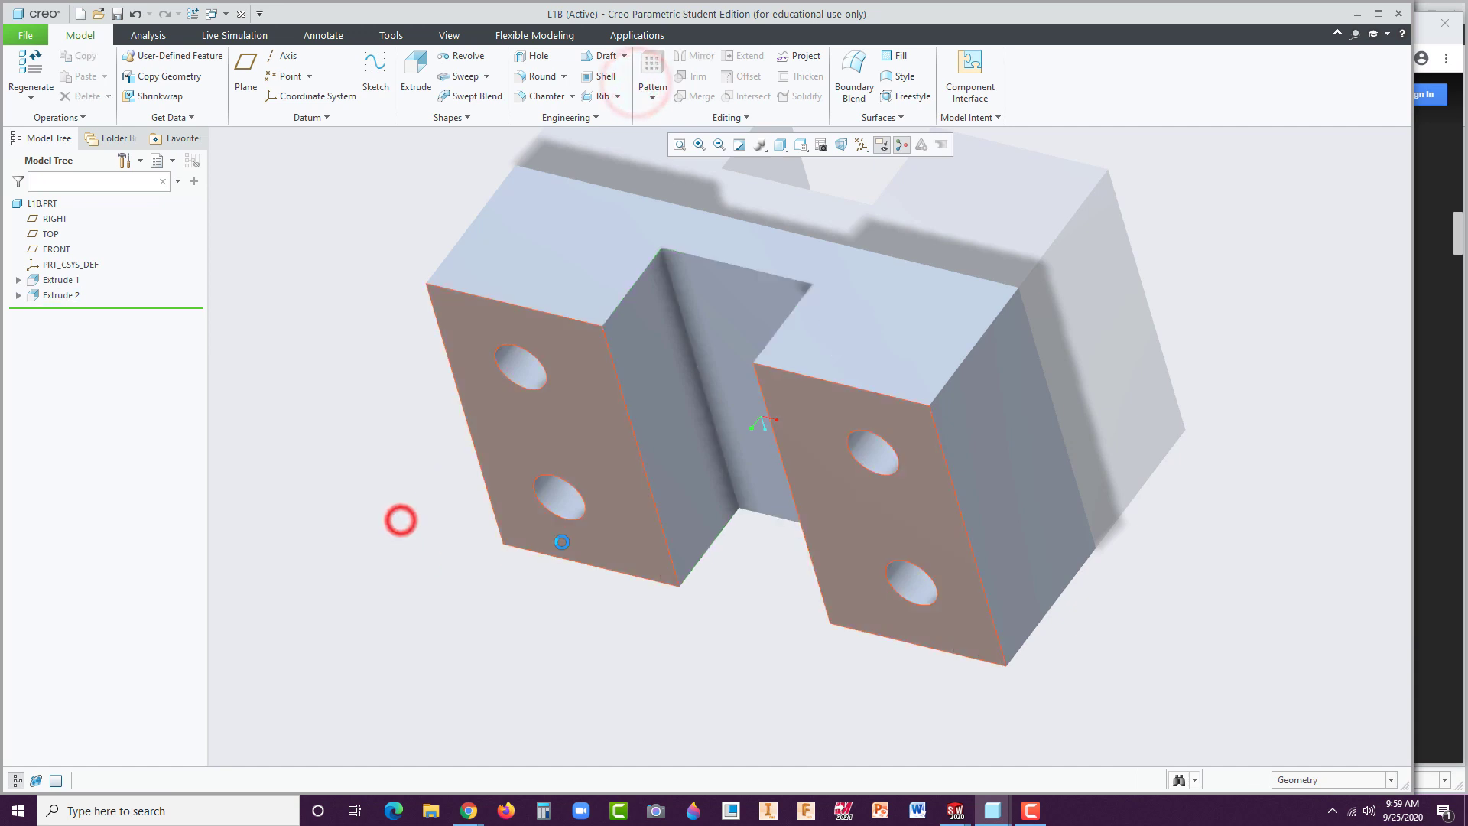
pyautogui.moveTo(400, 517)
pyautogui.mouseDown(button='middle')
pyautogui.moveTo(630, 400)
pyautogui.moveTo(570, 418)
pyautogui.moveTo(591, 420)
pyautogui.mouseUp(button='middle')
# Switch to the Creo 6_0 Basic 2020.pdf manual in Chrome and examine the Lab 1B drawing and the preceding extrude instructions.
pyautogui.click(469, 811)
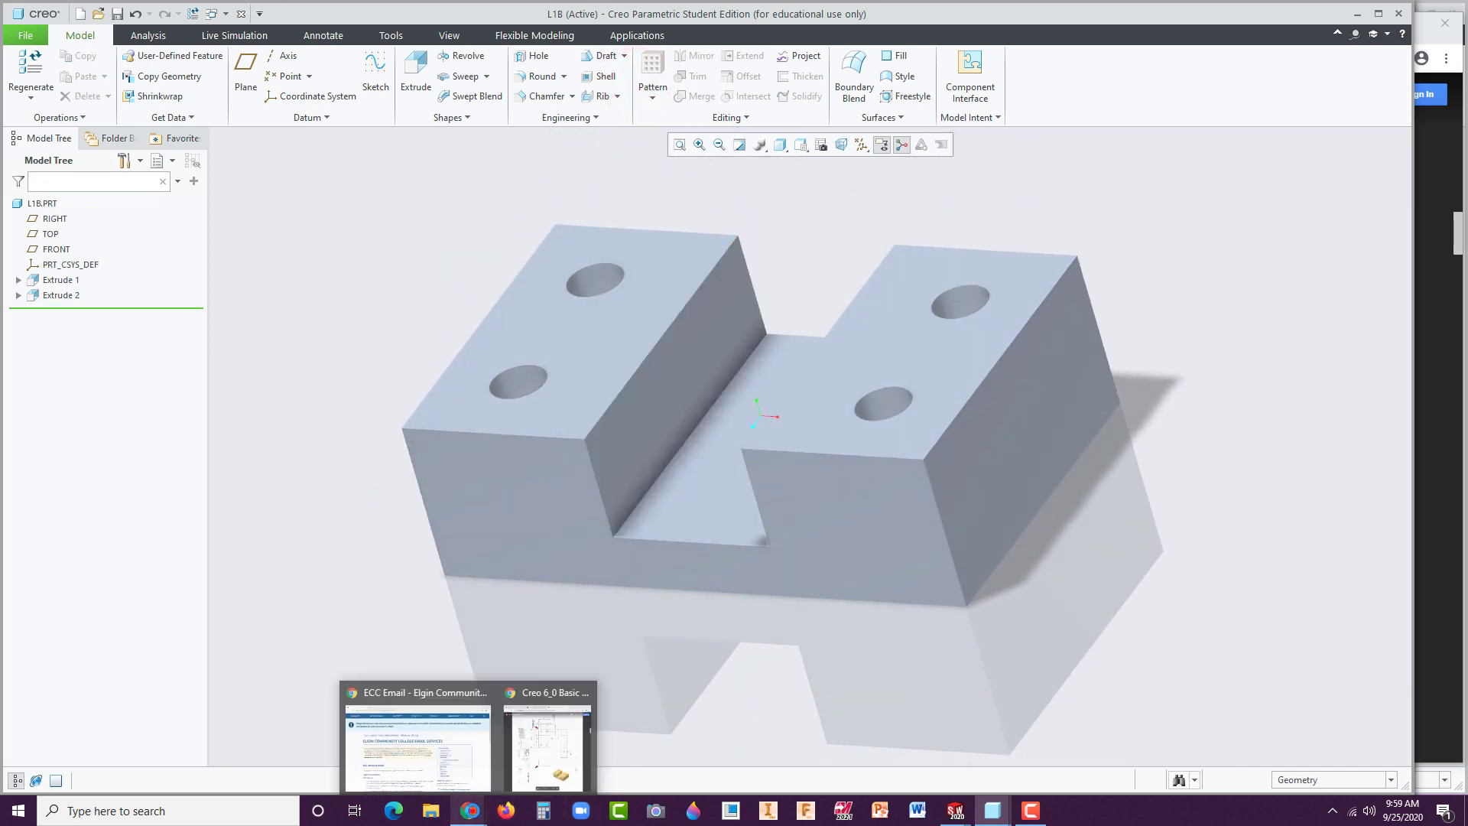
pyautogui.click(546, 768)
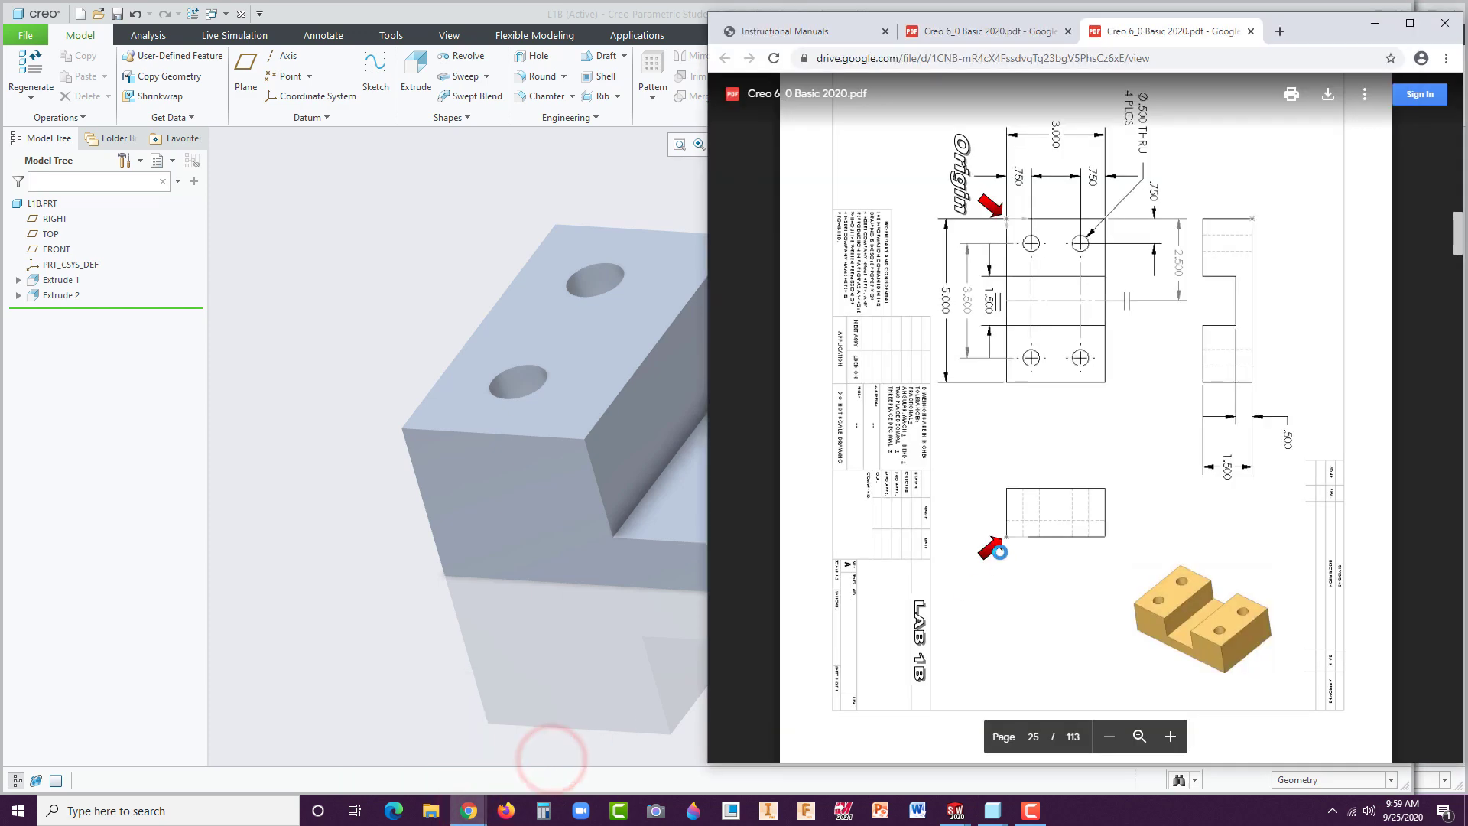
pyautogui.scroll(-2, 1074, 463)
pyautogui.scroll(20, 1078, 466)
pyautogui.scroll(15, 1093, 491)
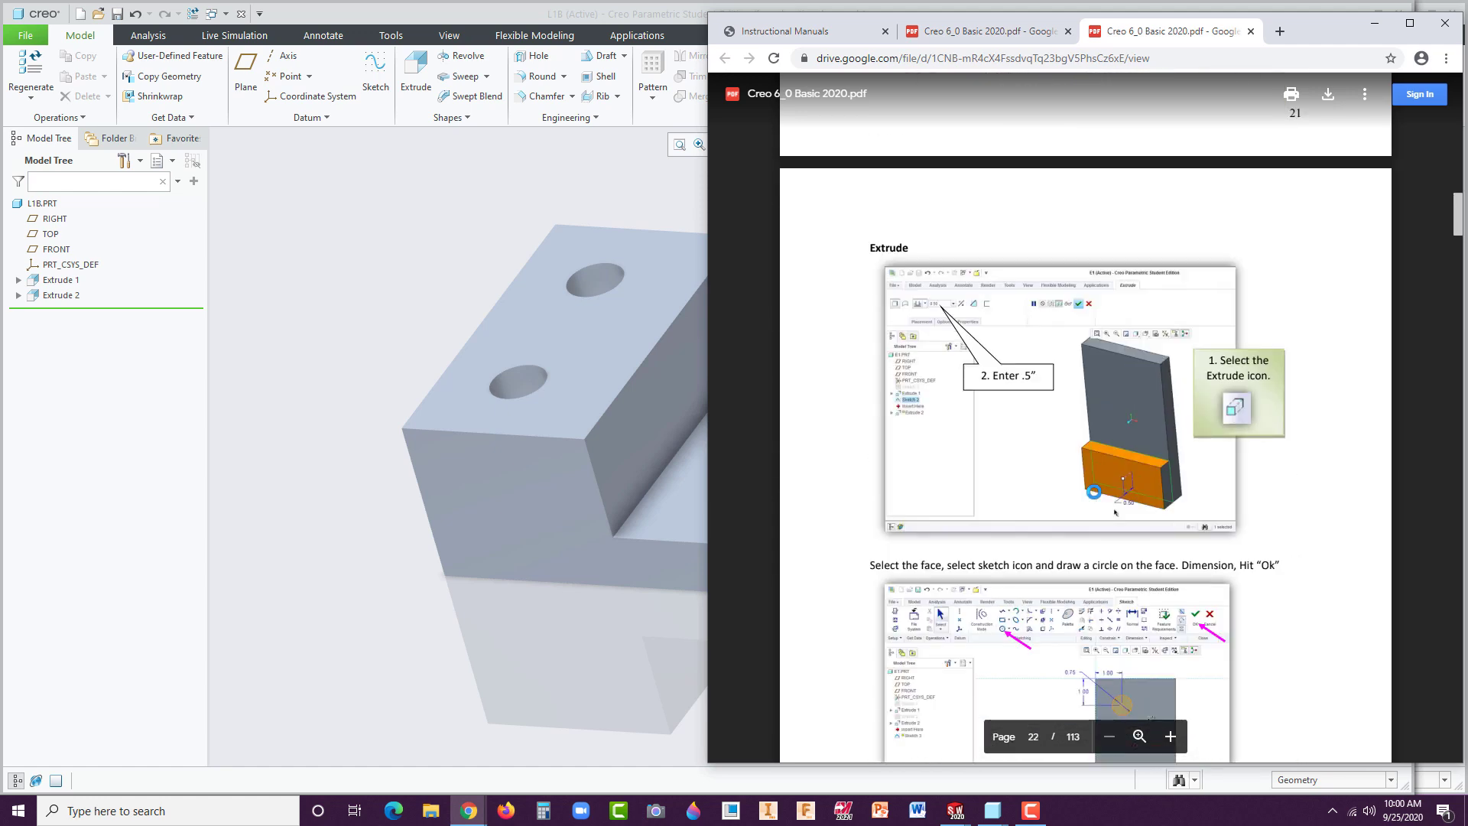
pyautogui.scroll(15, 1093, 492)
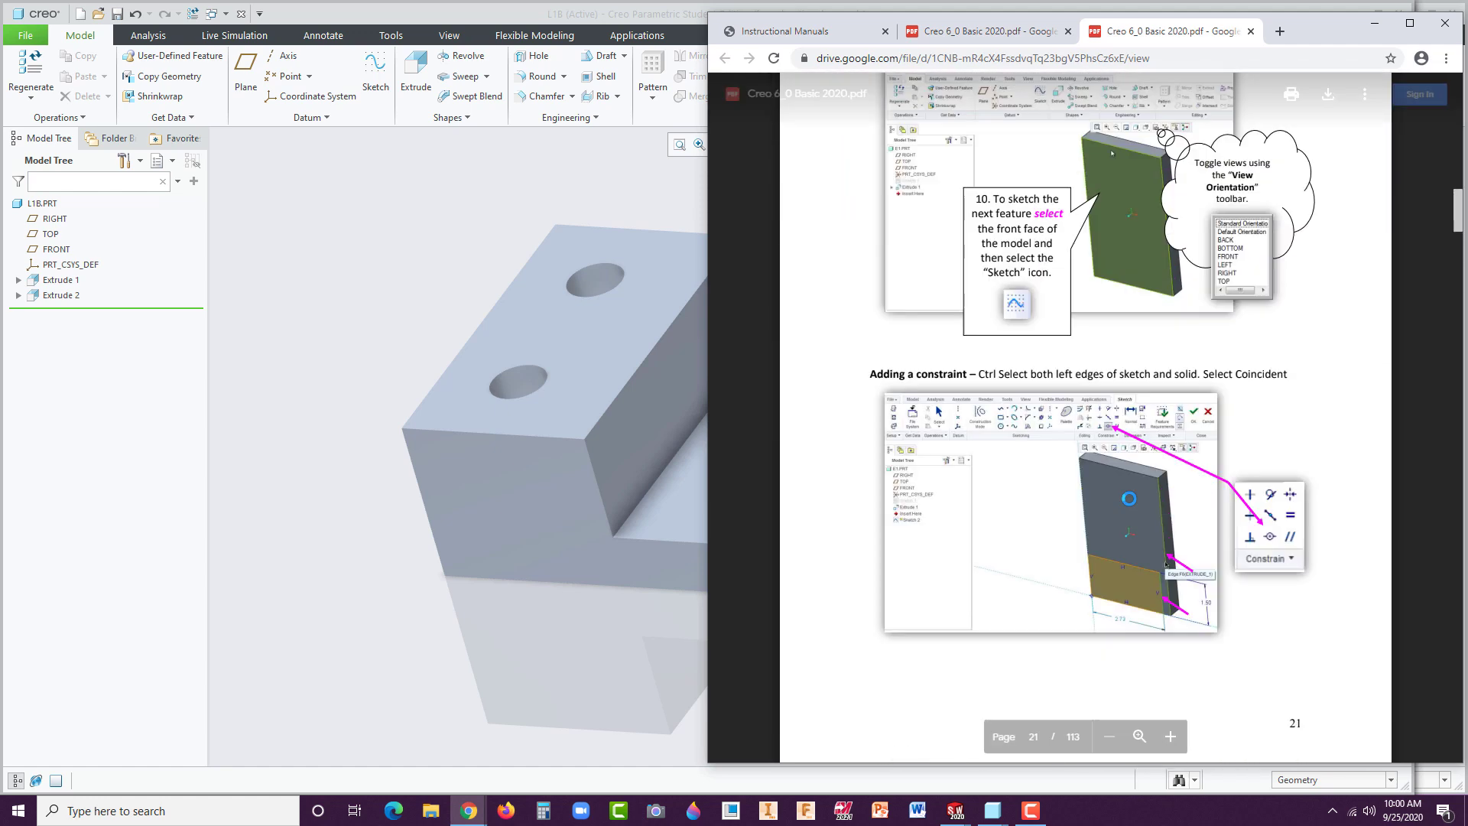
pyautogui.scroll(5, 1180, 505)
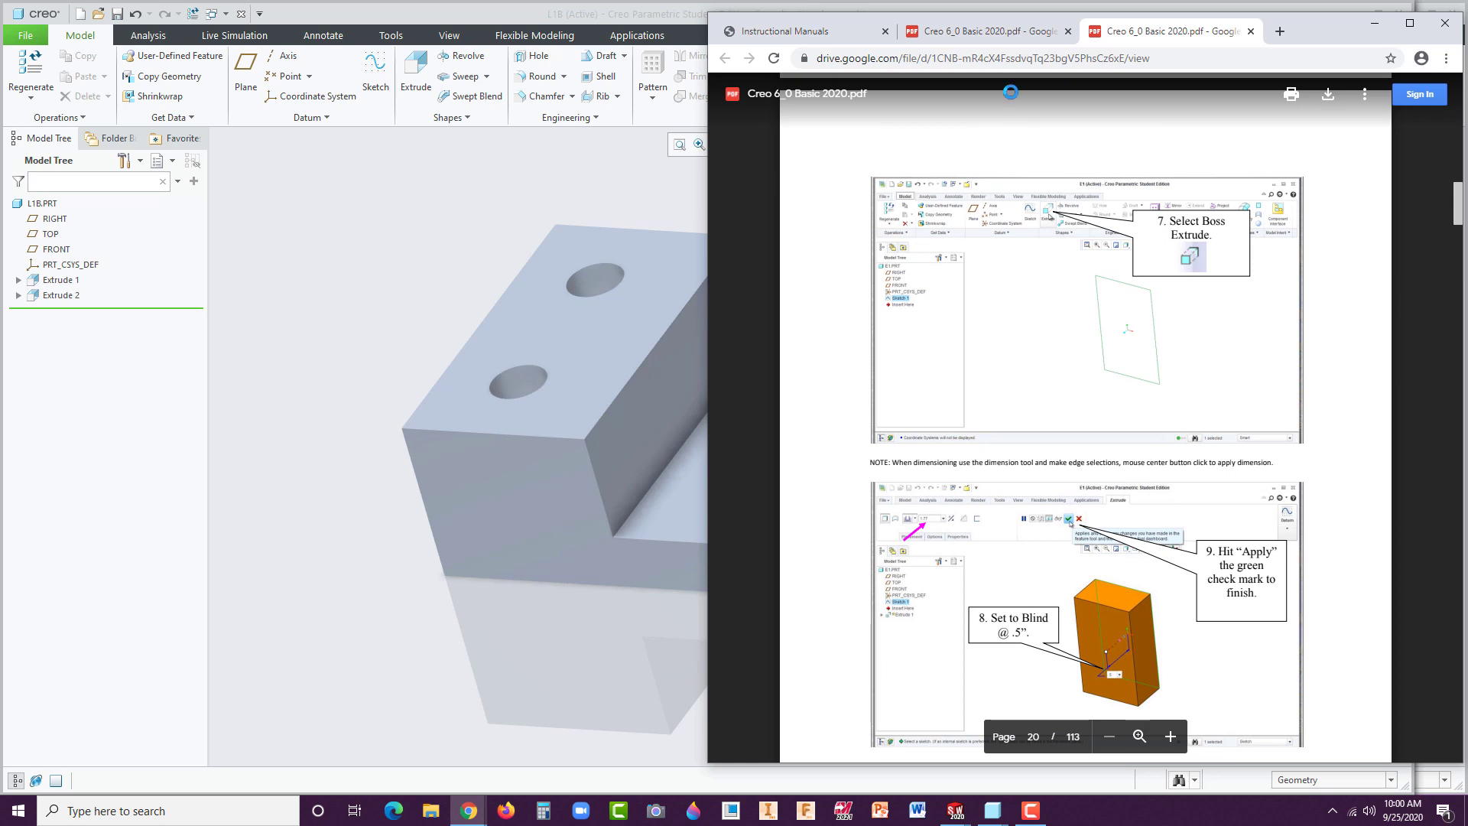
# Open the Creo Parametric 6.0 Basics playlist from the Vertanux1 website's videos page, then return to the L1B part in Creo.
pyautogui.click(811, 32)
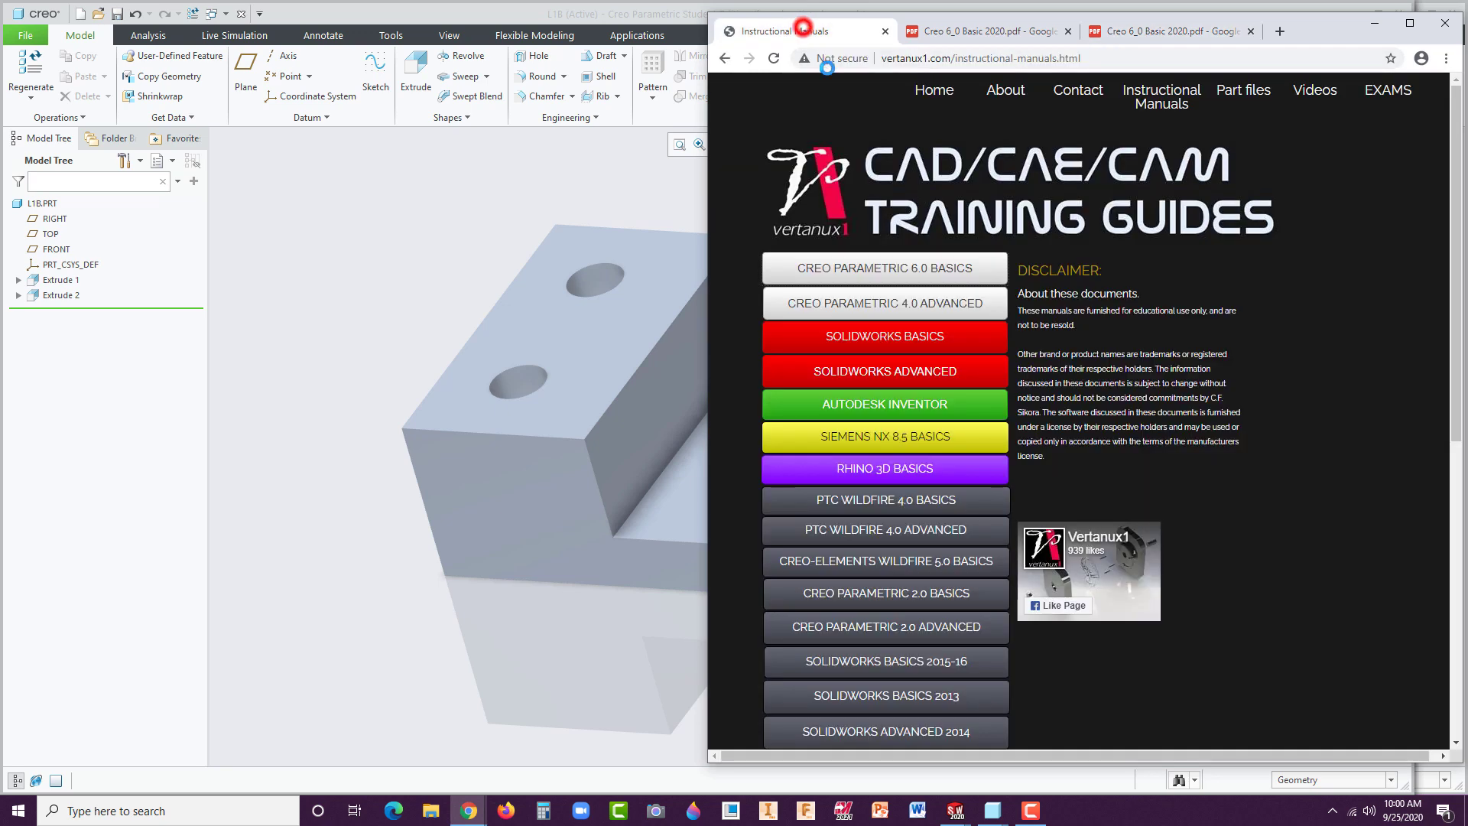
pyautogui.click(1310, 93)
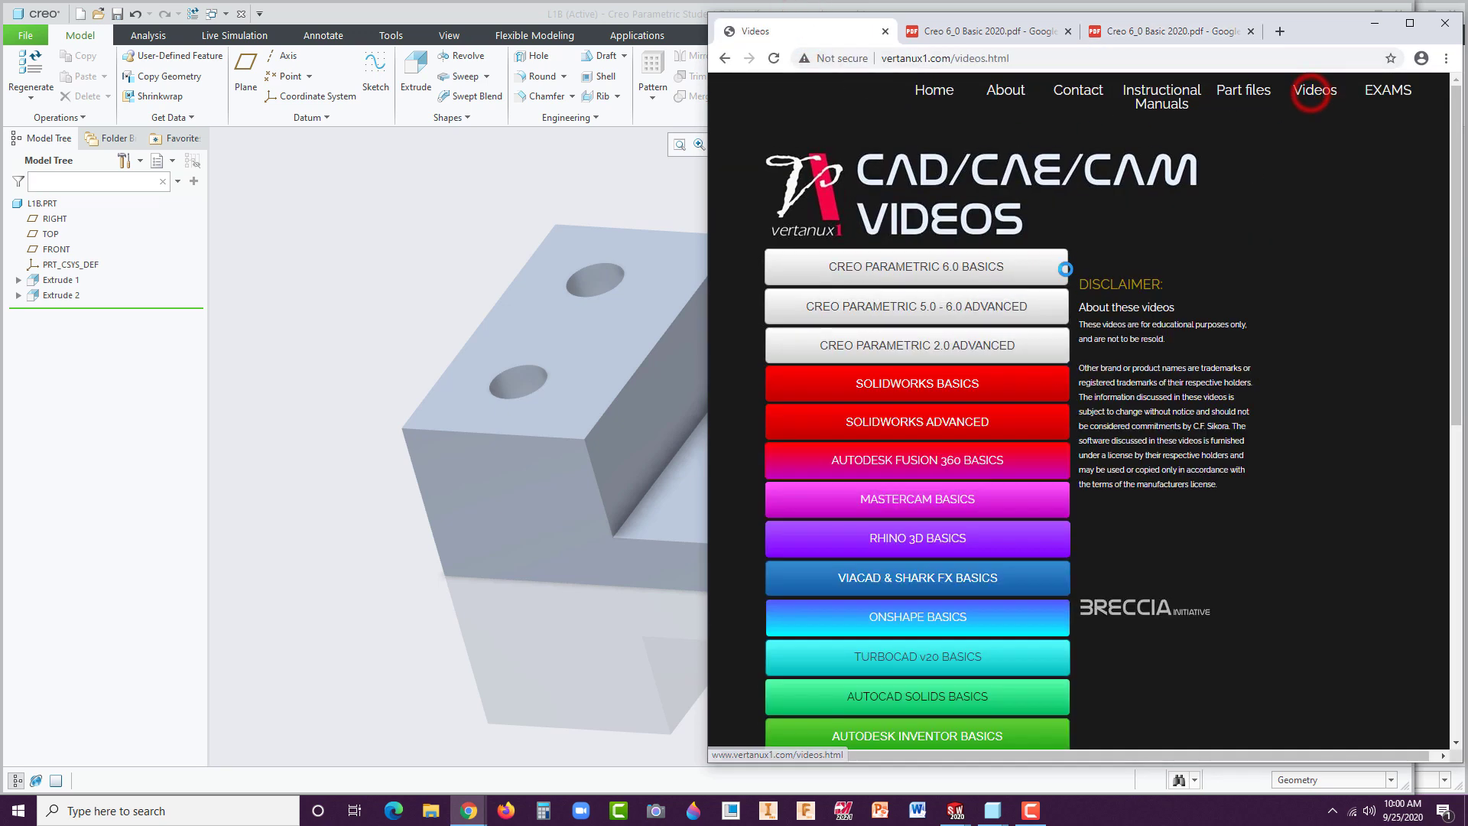
pyautogui.click(893, 267)
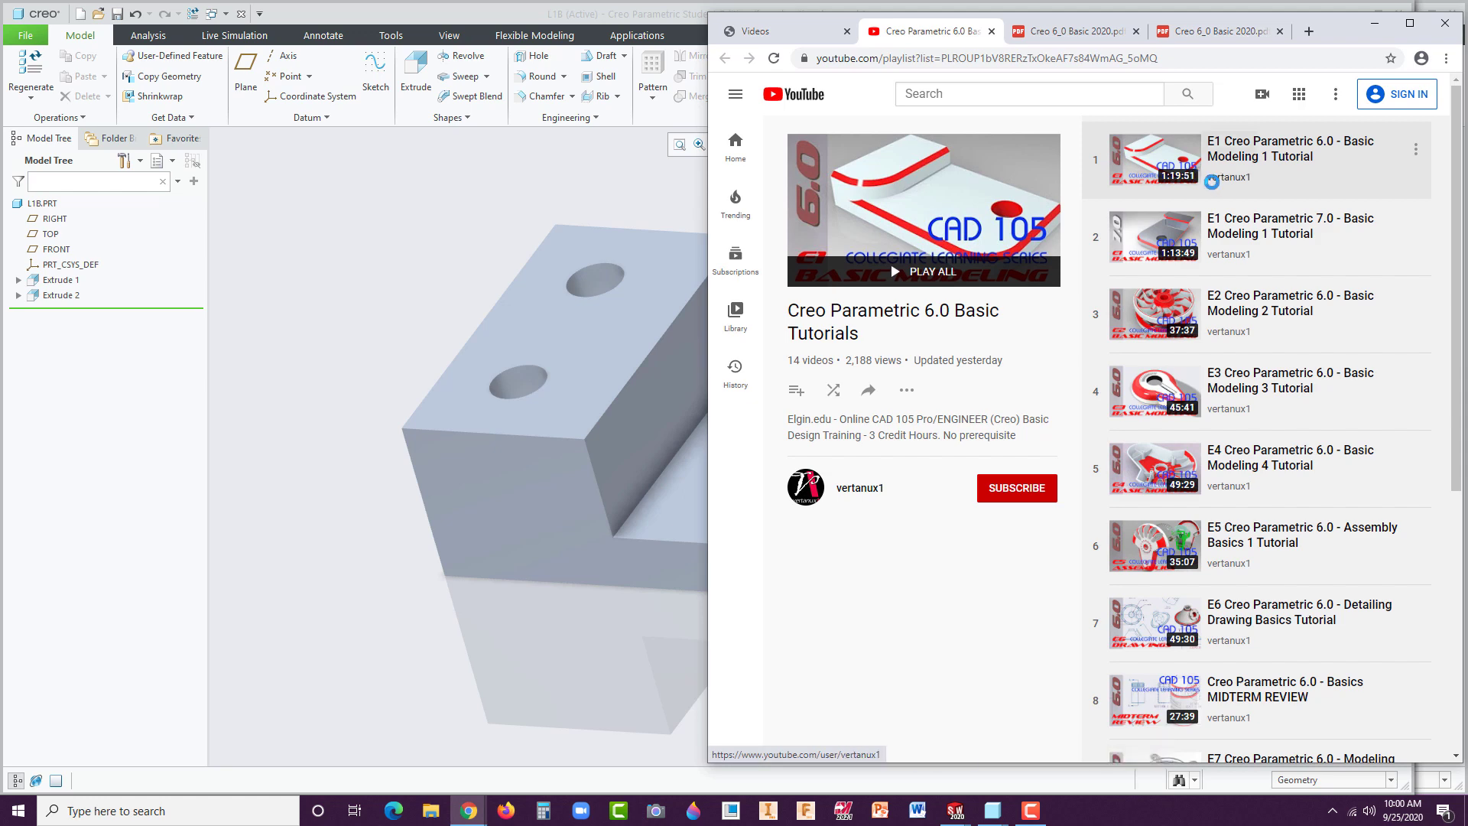
pyautogui.click(438, 686)
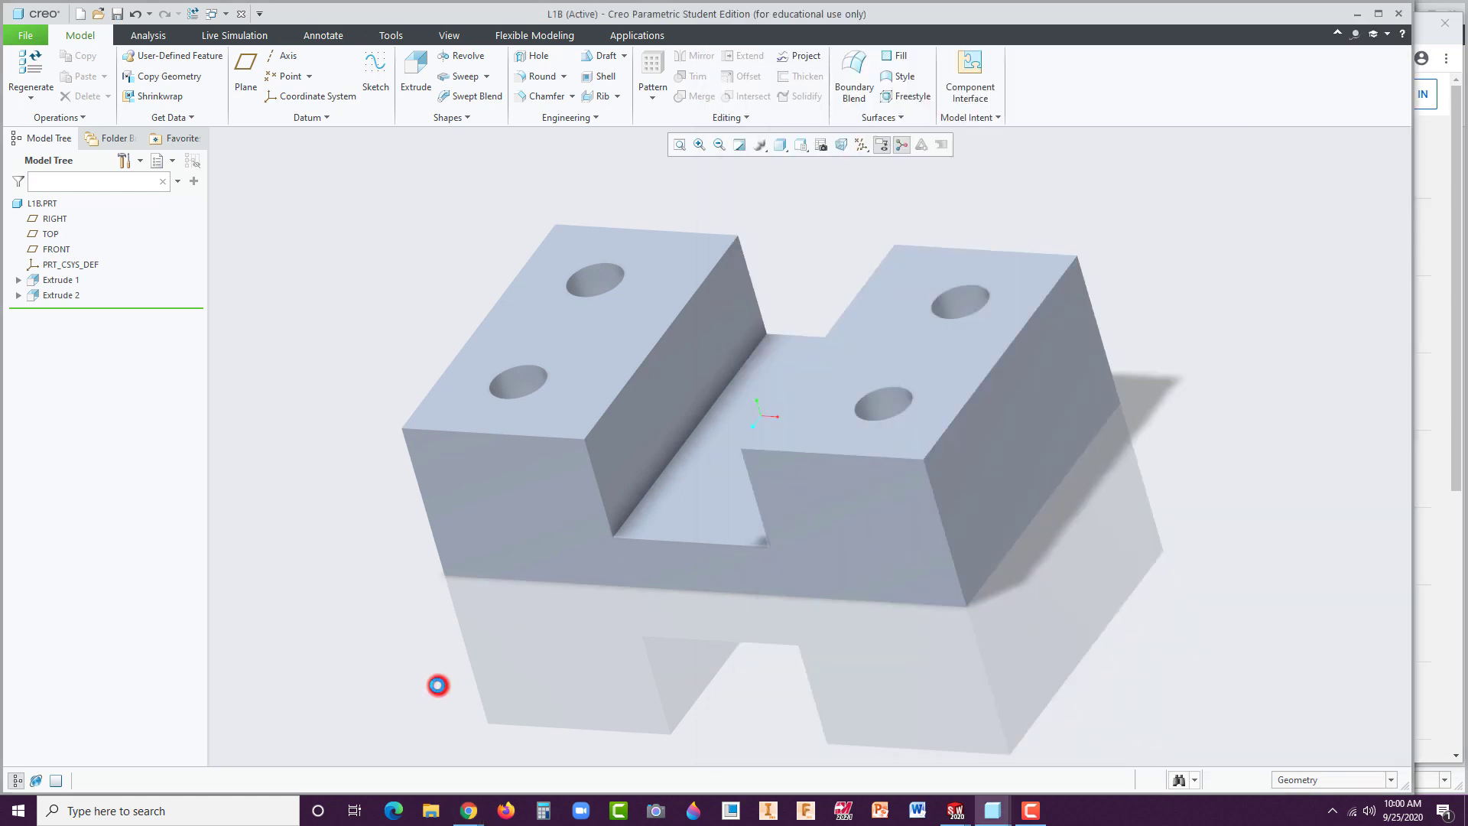